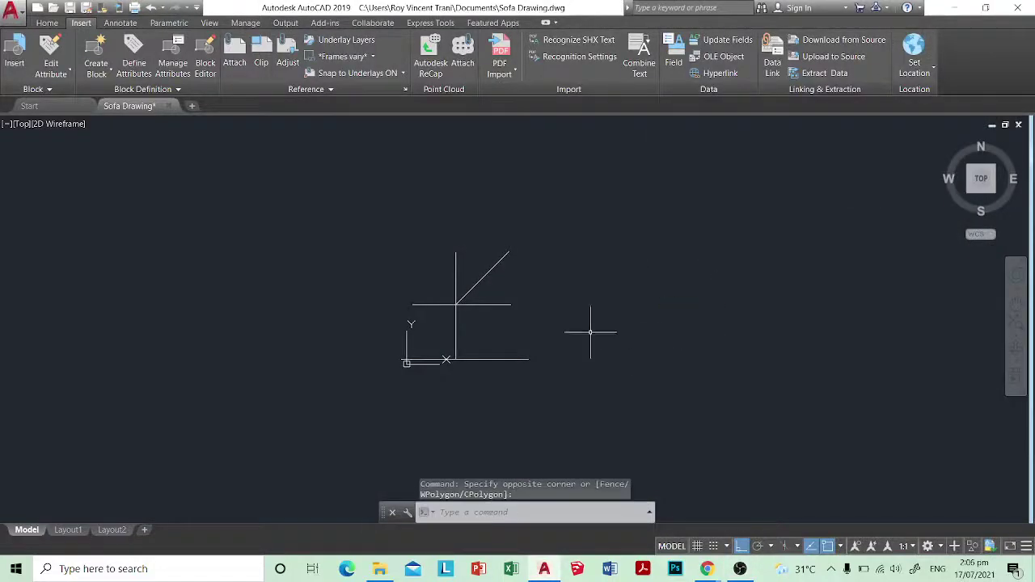
Step: Attach the Sofa Sample Guide image with its scale specified on screen, placing it to the right of the existing projection lines
left_click(234, 63)
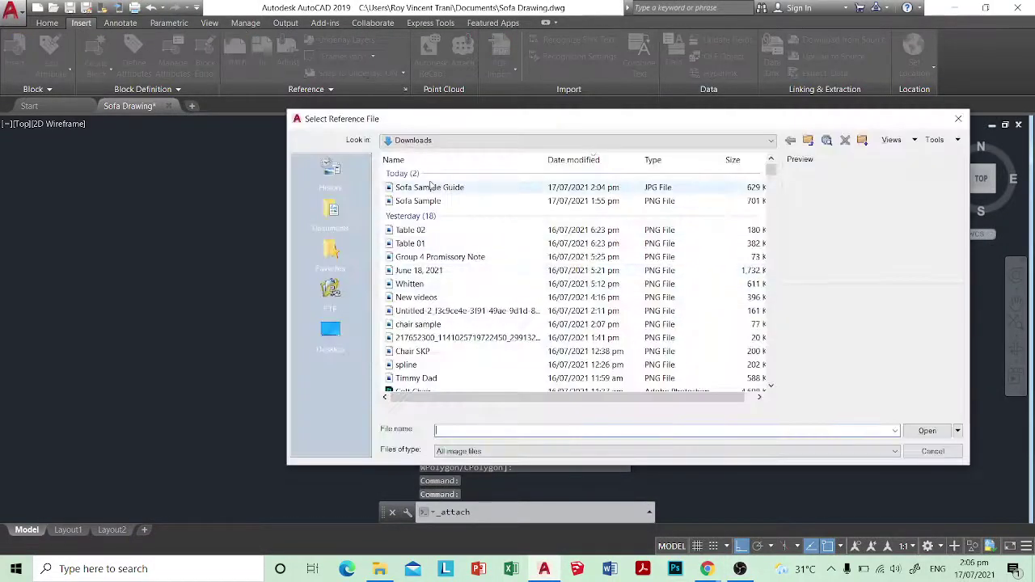
left_click(925, 433)
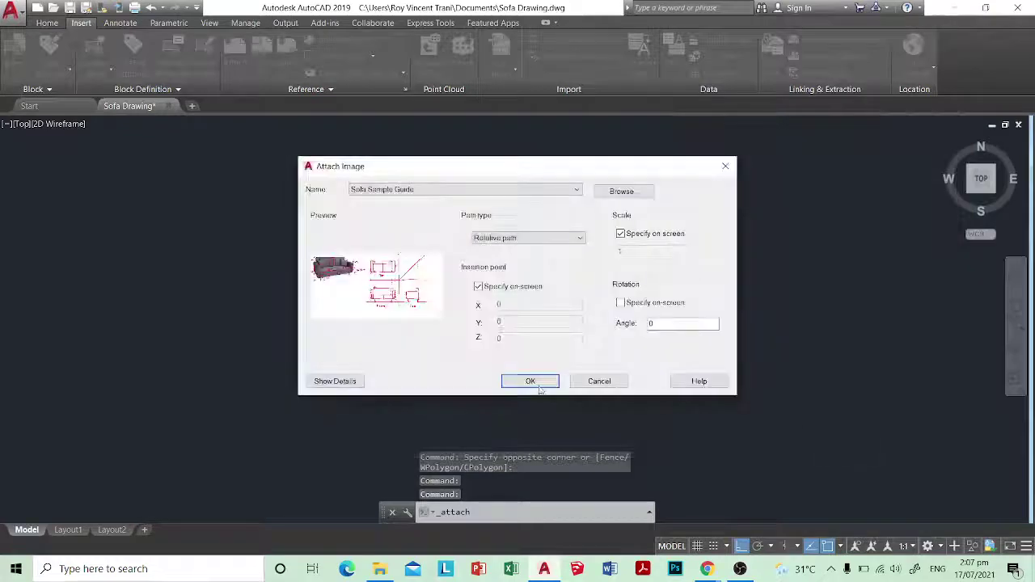
left_click(538, 386)
key("Return")
left_click(693, 260)
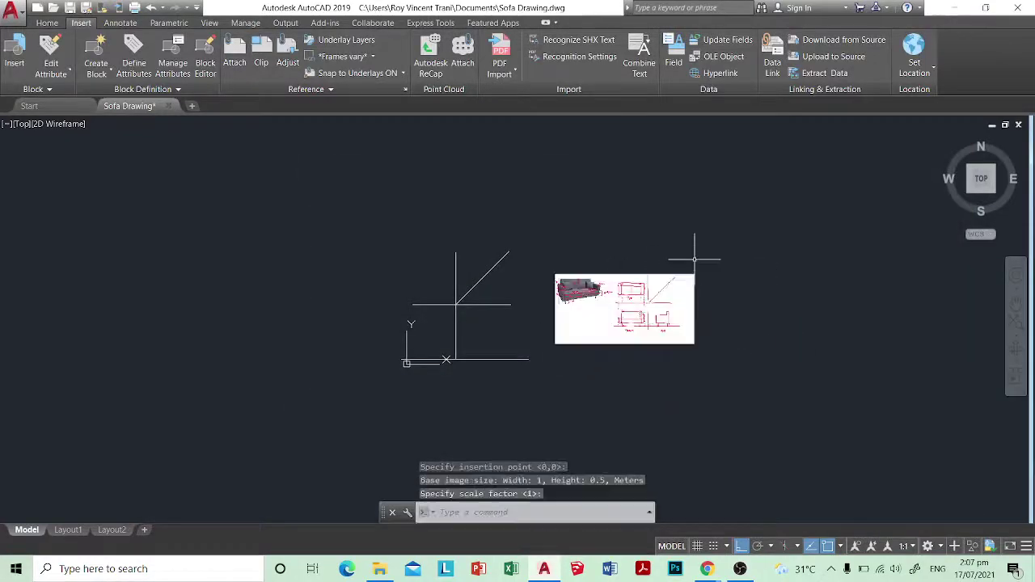
scroll(613, 330, "up", 3)
key("Escape")
Step: Fade the attached sofa guide image by roughly half so that lines can be traced over it
left_click(661, 375)
left_click(538, 264)
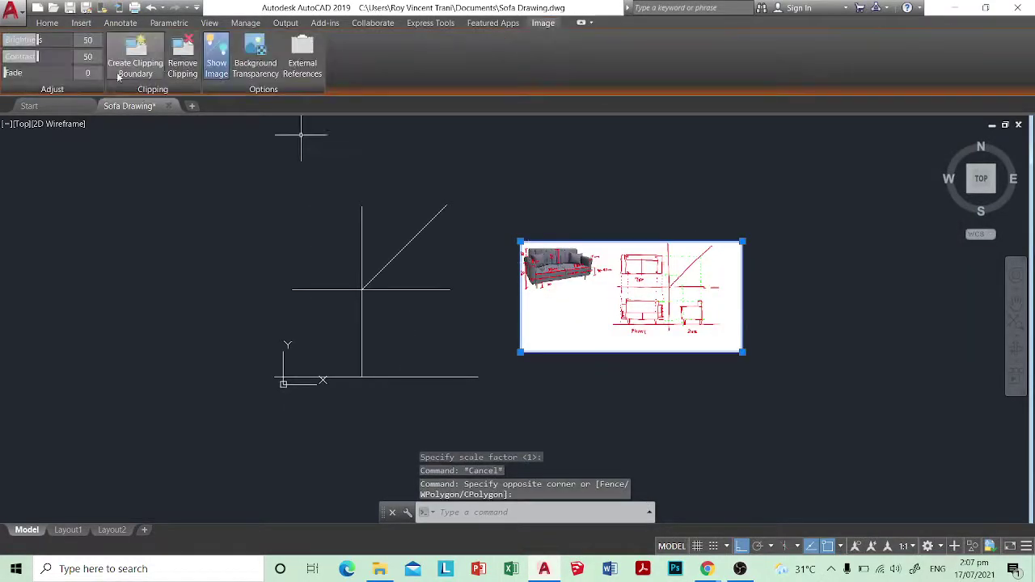
left_click_drag(6, 73, 39, 73)
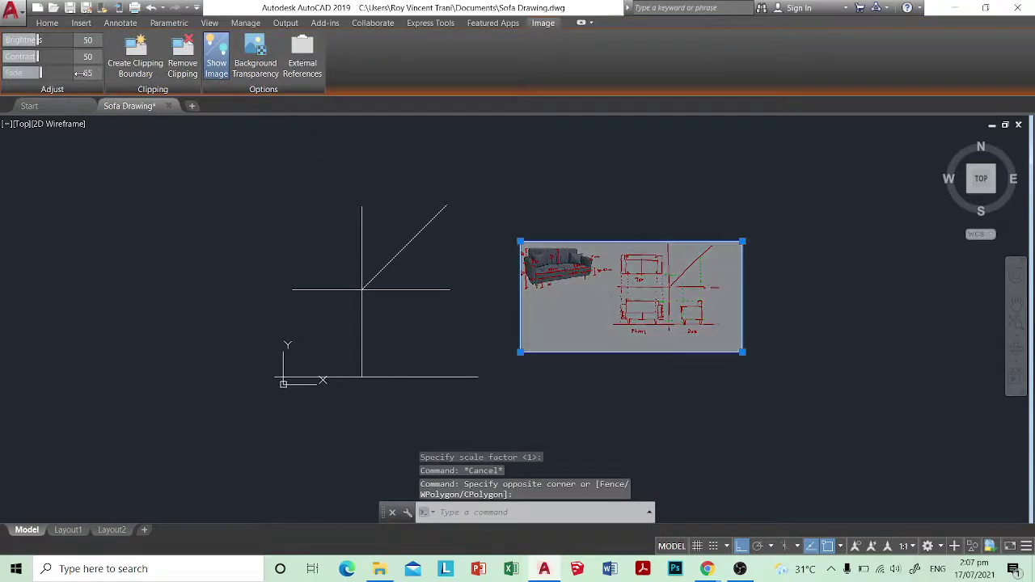
key("Escape")
key("Escape")
scroll(678, 349, "up", 4)
middle_click_drag(667, 291, 611, 398)
scroll(371, 189, "up", 2)
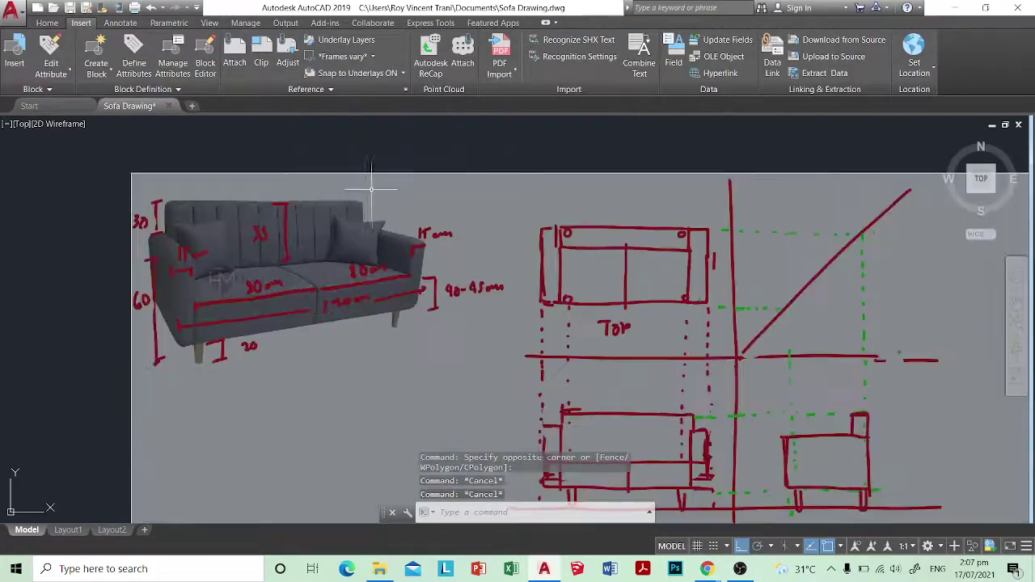
scroll(499, 226, "down", 4)
middle_click_drag(596, 316, 586, 303)
type("sc")
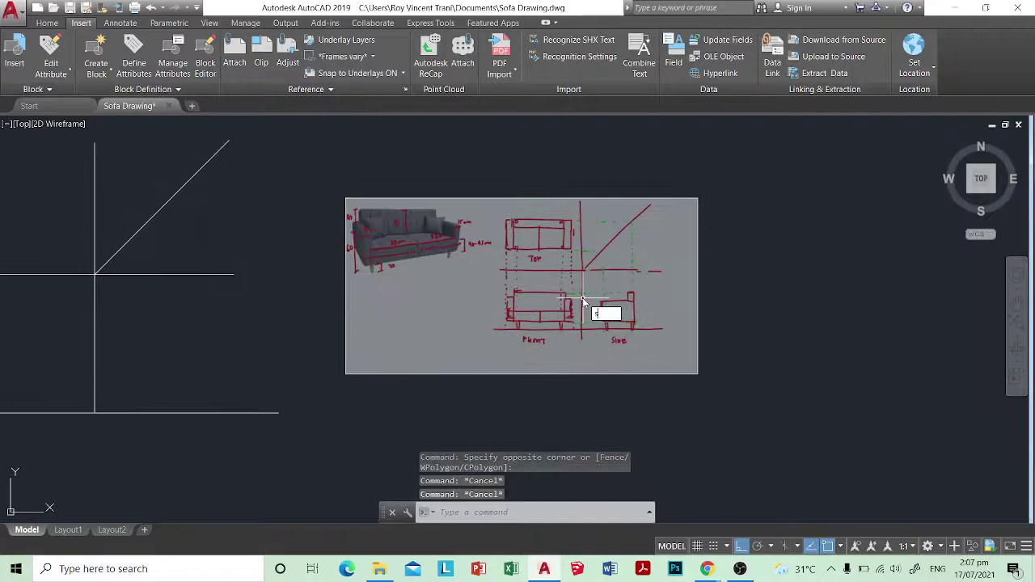
key("space")
key("Escape")
key("Escape")
Step: Draw a horizontal polyline about 0.4 long over the upper edge of the sofa's top view, spanning its full width
type("pl")
key("Return")
scroll(514, 215, "up", 6)
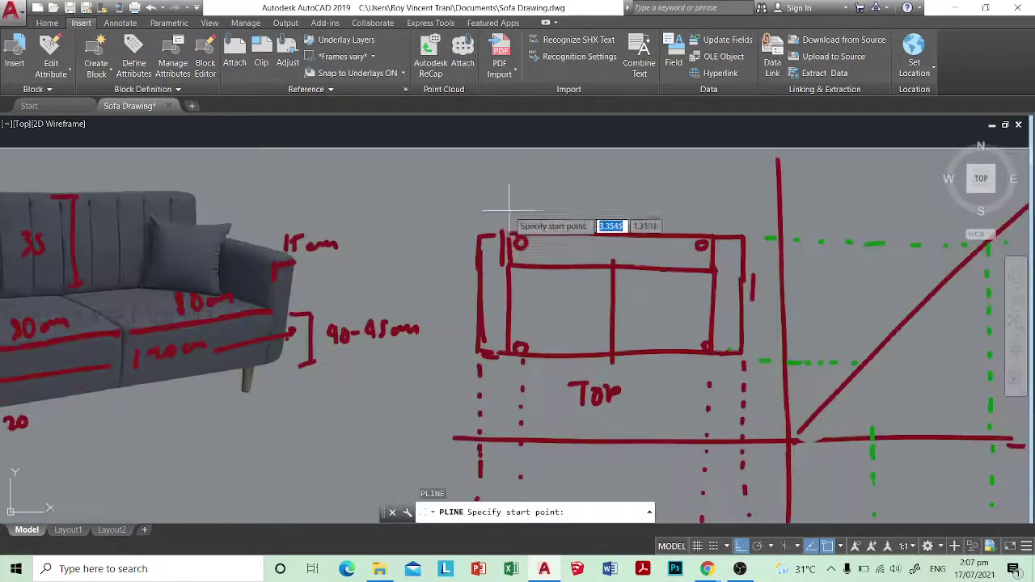
left_click(475, 234)
scroll(475, 234, "down", 2)
scroll(614, 239, "up", 5)
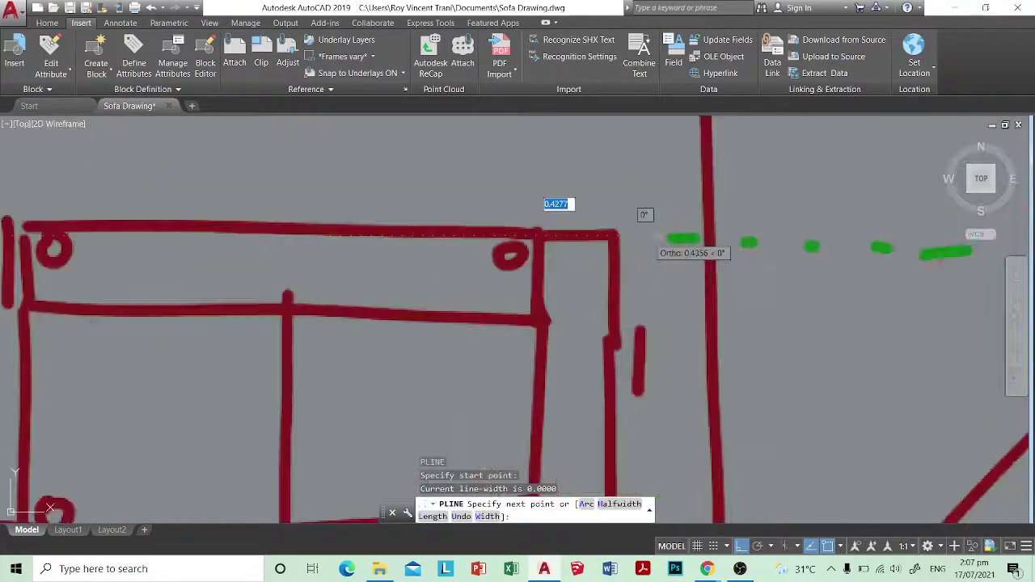
left_click(610, 232)
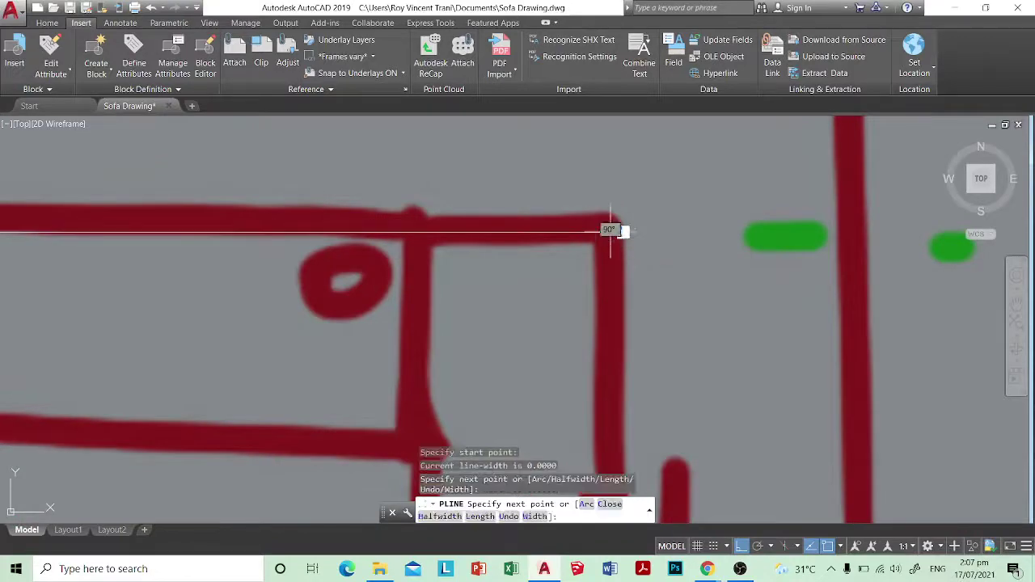
key("Escape")
key("Escape")
scroll(612, 315, "down", 8)
Step: Scale the guide image and traced line by reference from the line's left end, using its length and a new length of 1.90
type("sc")
key("Return")
left_click(744, 413)
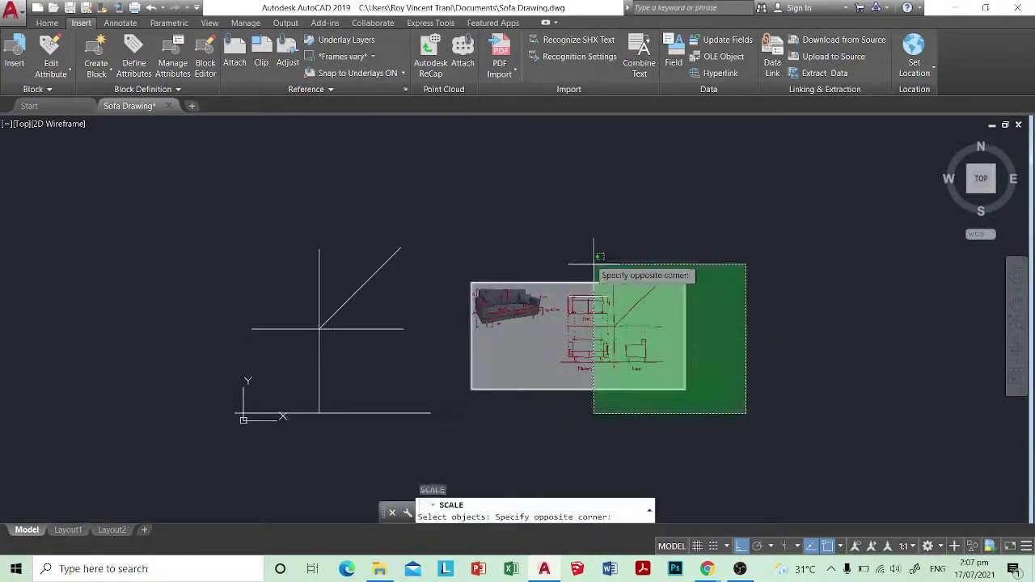
left_click(594, 264)
scroll(599, 283, "up", 8)
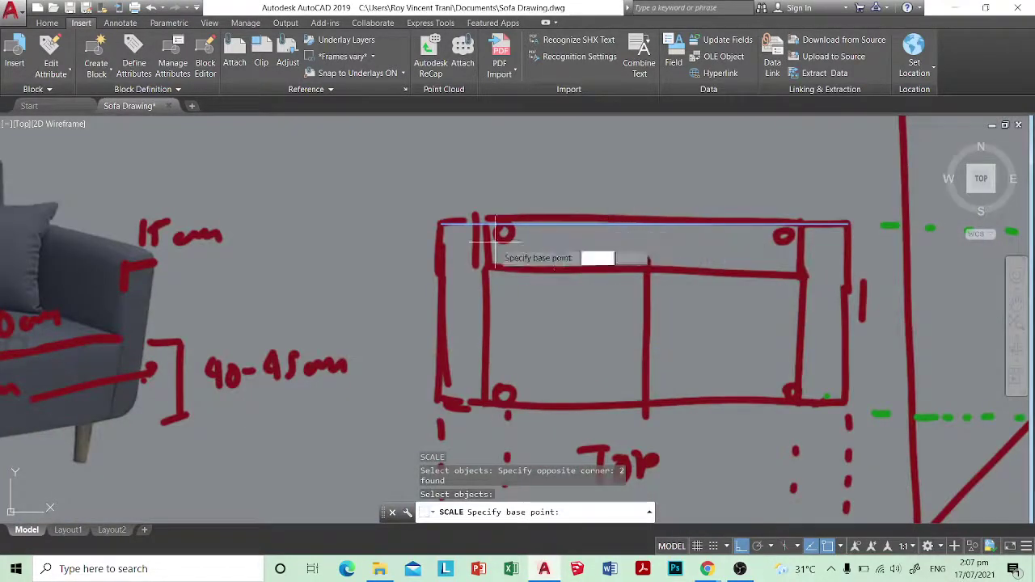
left_click(441, 222)
type("r")
key("Return")
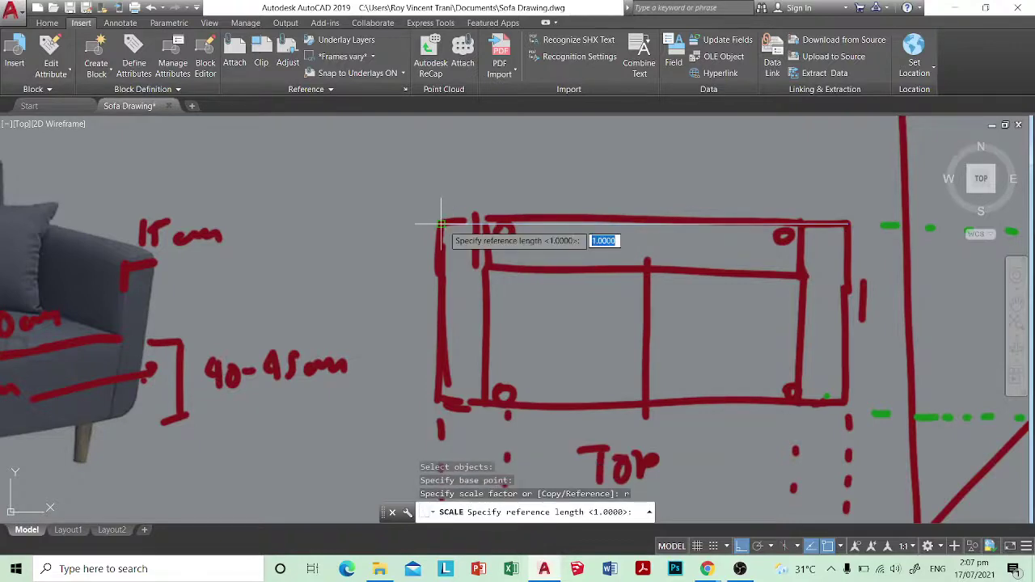
left_click(441, 222)
scroll(441, 222, "down", 2)
scroll(702, 223, "up", 2)
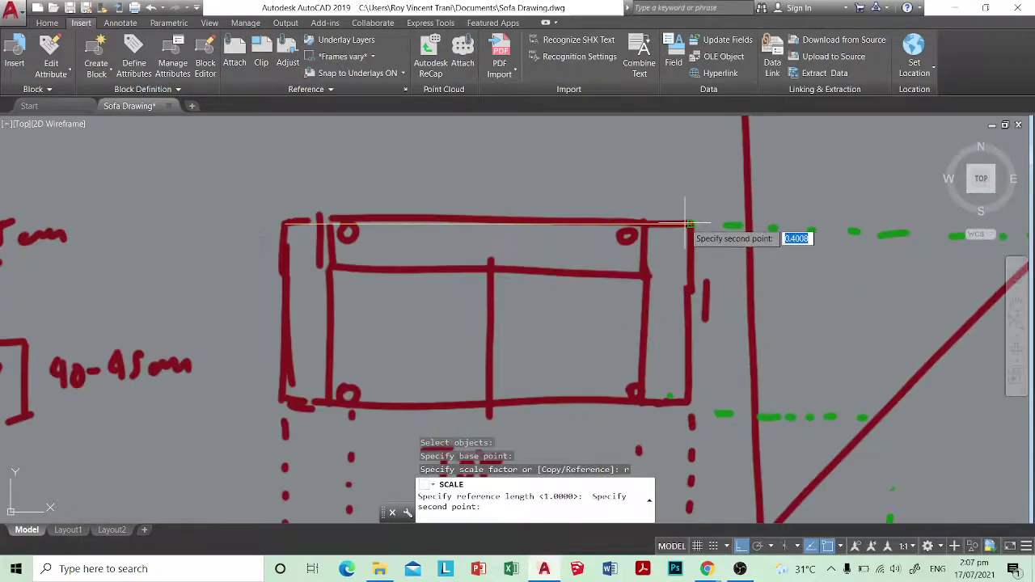
left_click(688, 223)
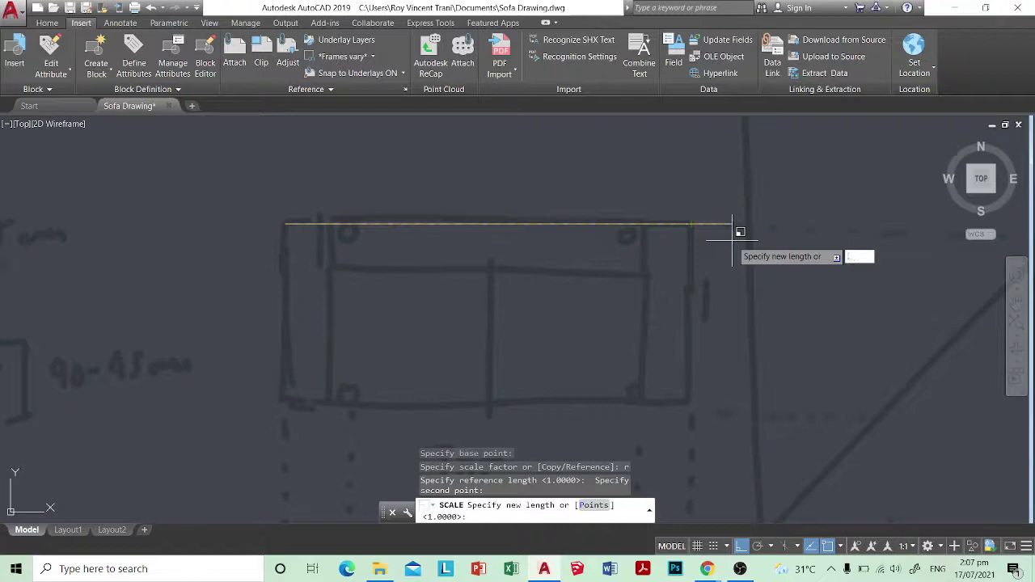
type("1.90")
key("Return")
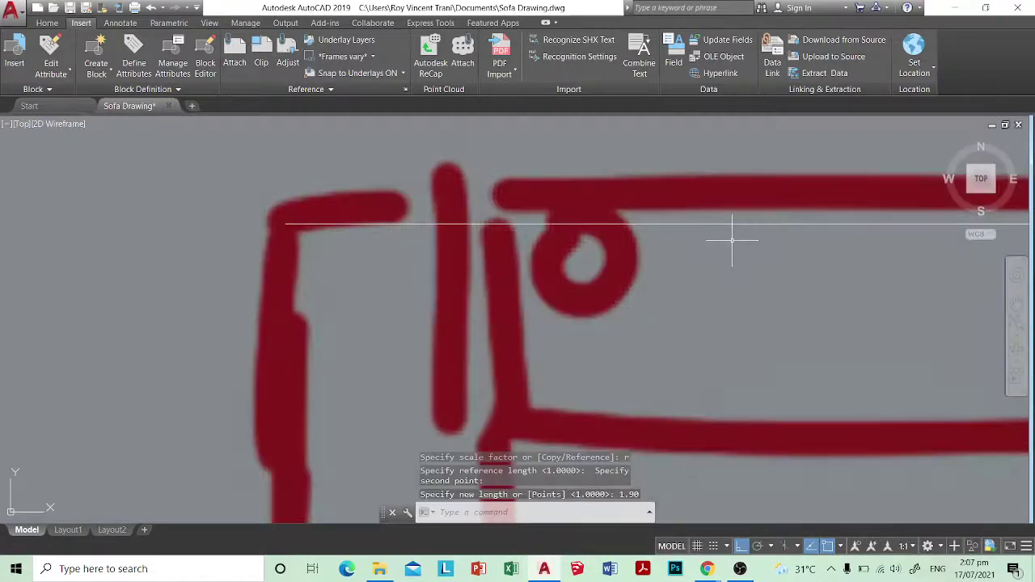
Step: Try to move the guide image alone to the right of the projection lines, and undo the move
scroll(730, 233, "down", 6)
scroll(728, 237, "down", 6)
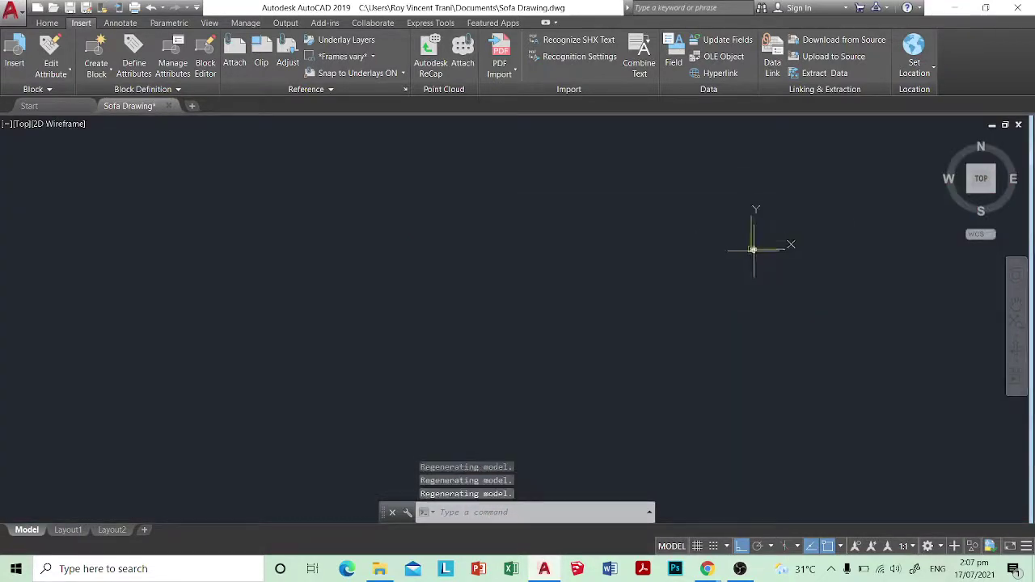
scroll(700, 277, "up", 6)
scroll(570, 423, "up", 2)
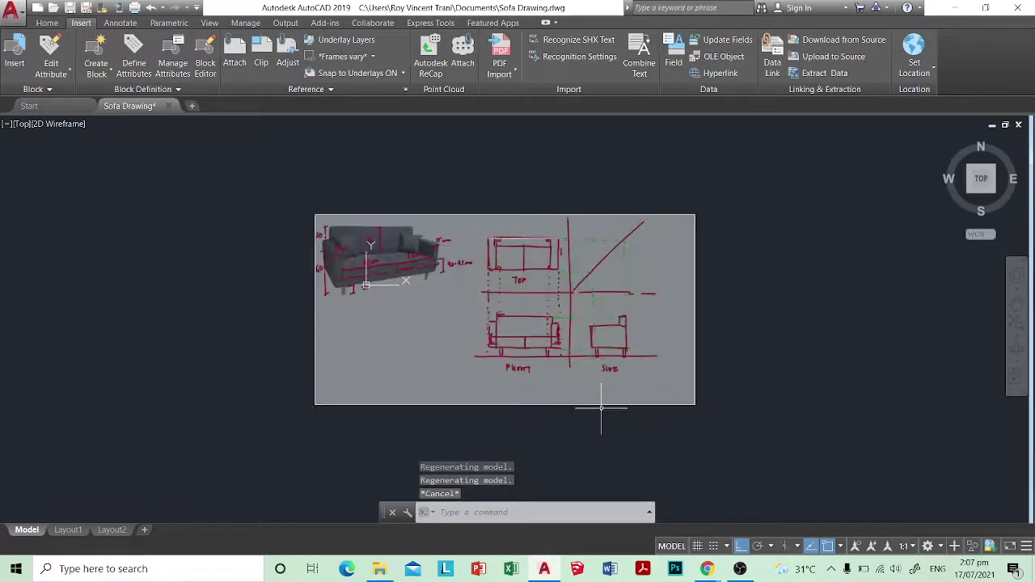
type("m")
key("Return")
left_click(631, 436)
left_click(567, 362)
key("Return")
left_click(519, 378)
left_click(800, 303)
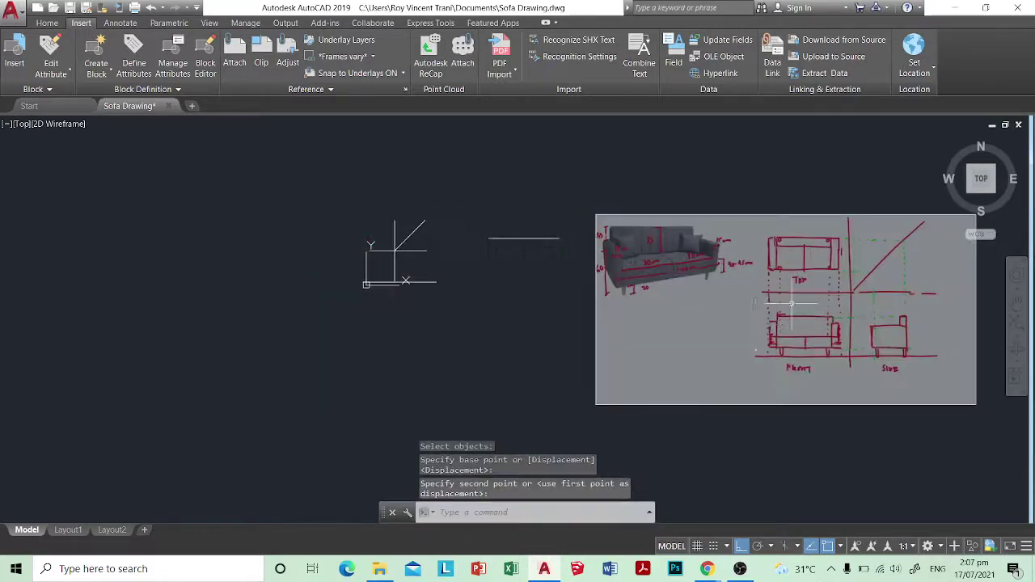
scroll(495, 256, "up", 2)
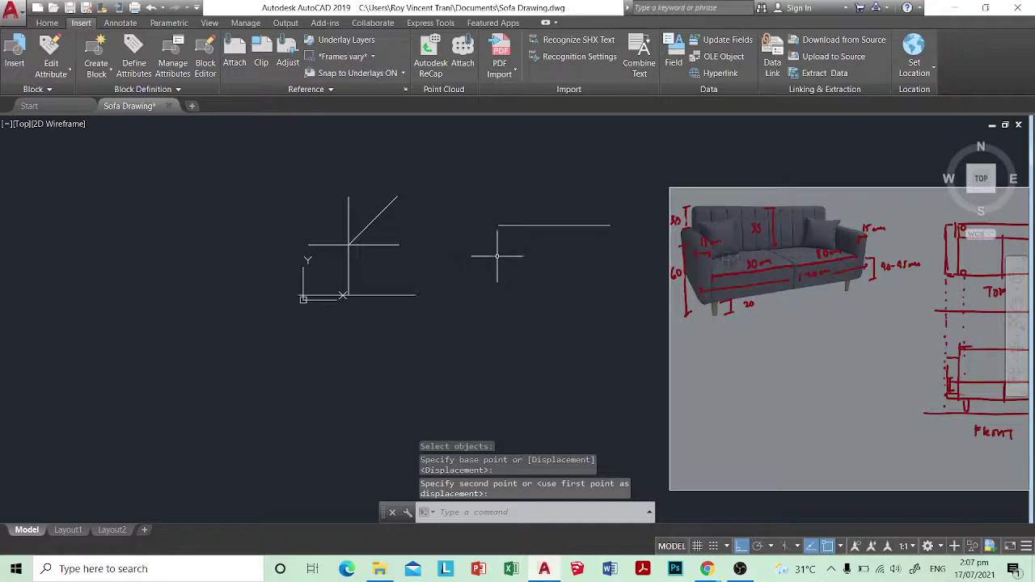
key("ctrl+z")
Step: Move the guide image and its traced line together horizontally to the right, clear of the projection lines
type("m")
key("Return")
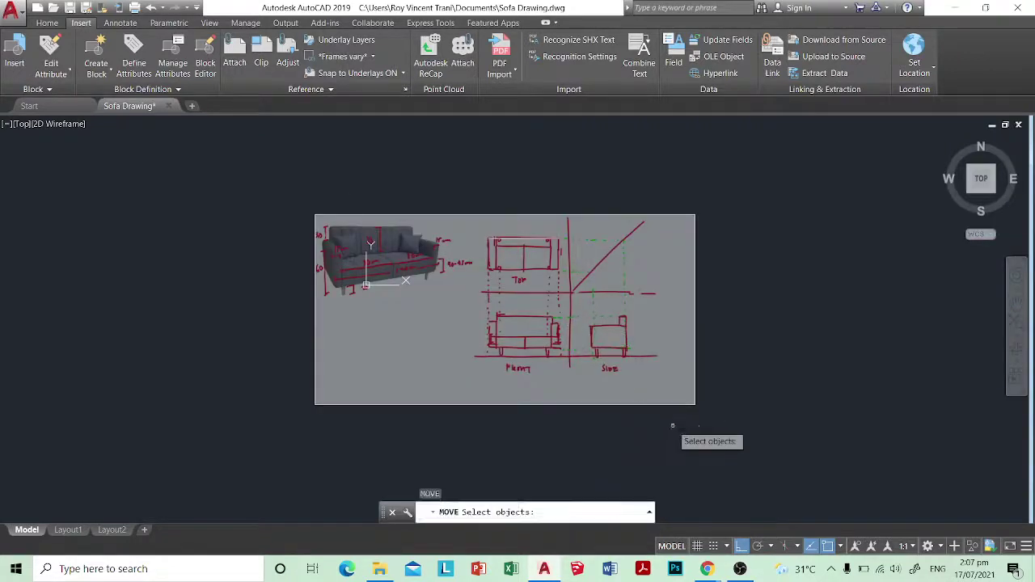
left_click(695, 429)
left_click(526, 213)
key("Return")
left_click(575, 327)
left_click(749, 312)
key("Escape")
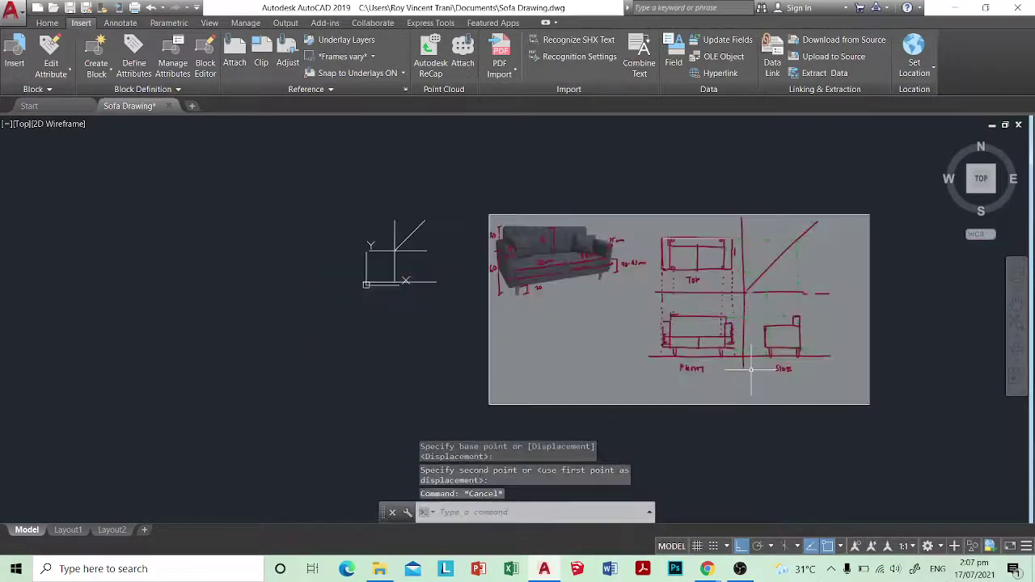
type("m")
key("Return")
left_click(753, 424)
left_click(652, 196)
key("Return")
left_click(700, 321)
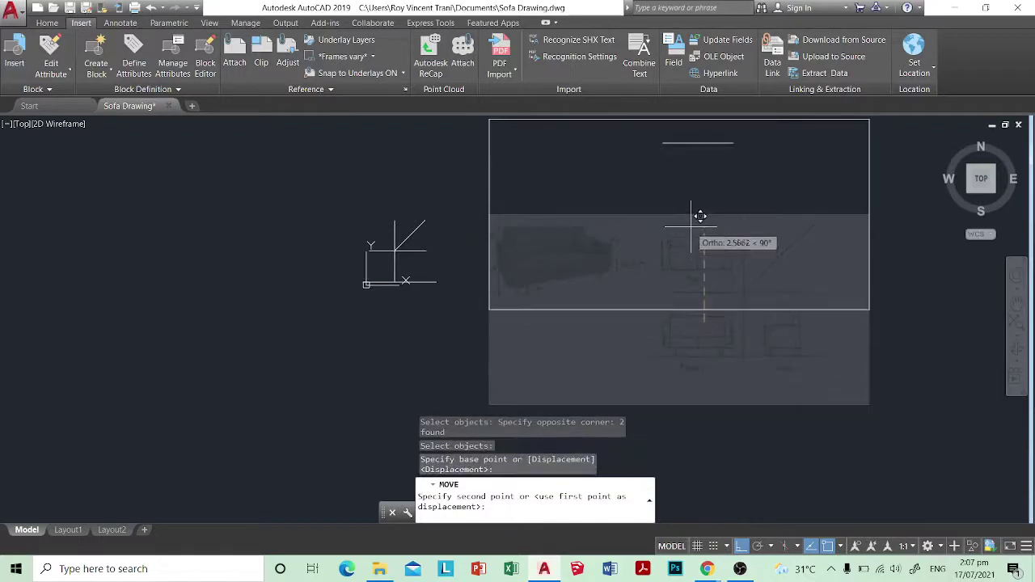
key("Escape")
Step: Draw a vertical polyline down the left side of the sofa's top view from the left end of the traced line
middle_click_drag(697, 215, 644, 230)
scroll(667, 241, "down", 3)
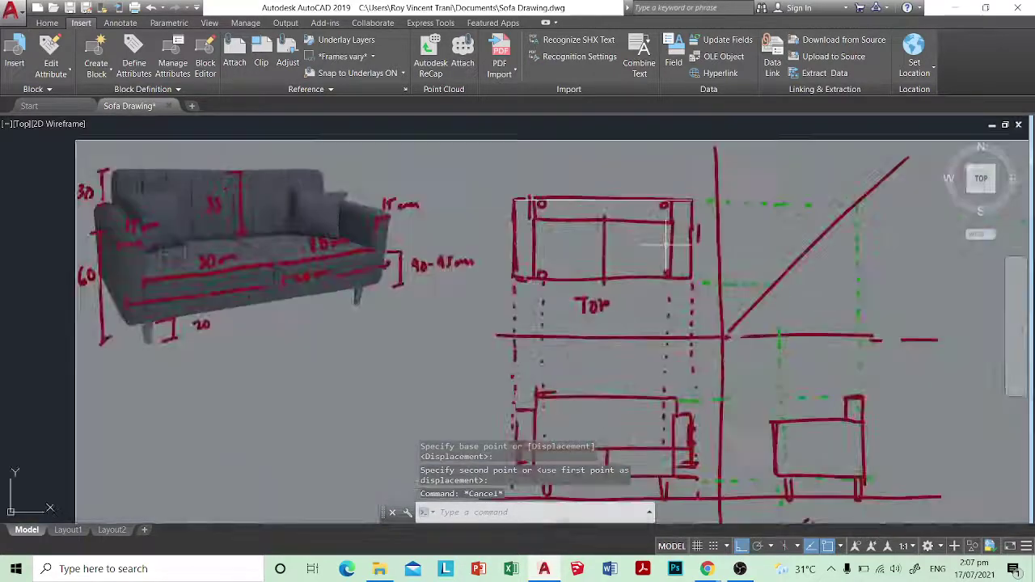
scroll(670, 242, "up", 2)
scroll(658, 238, "down", 4)
scroll(639, 231, "up", 4)
key("Escape")
scroll(630, 228, "down", 4)
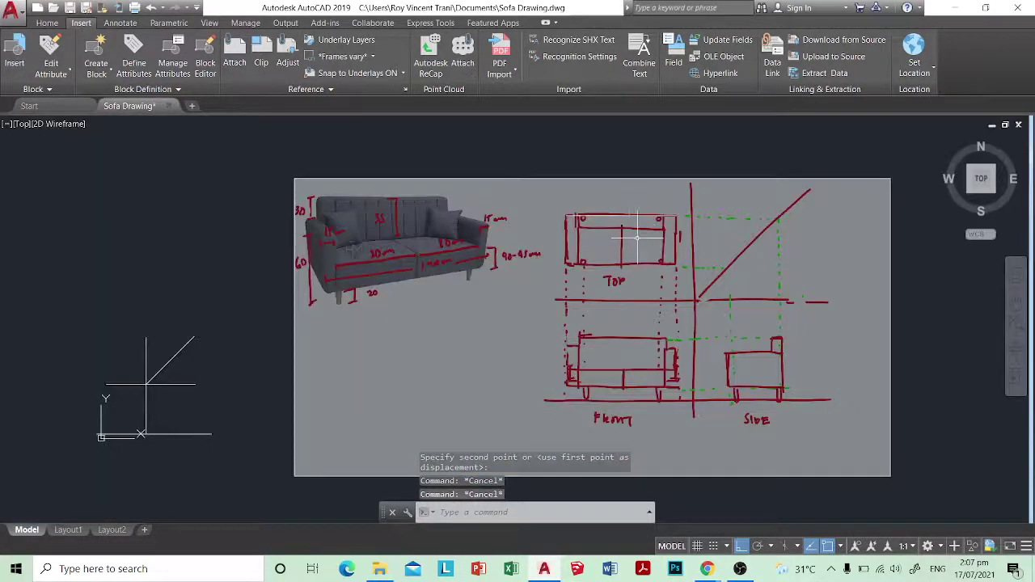
scroll(638, 237, "up", 2)
type("pl")
key("Return")
scroll(520, 207, "up", 4)
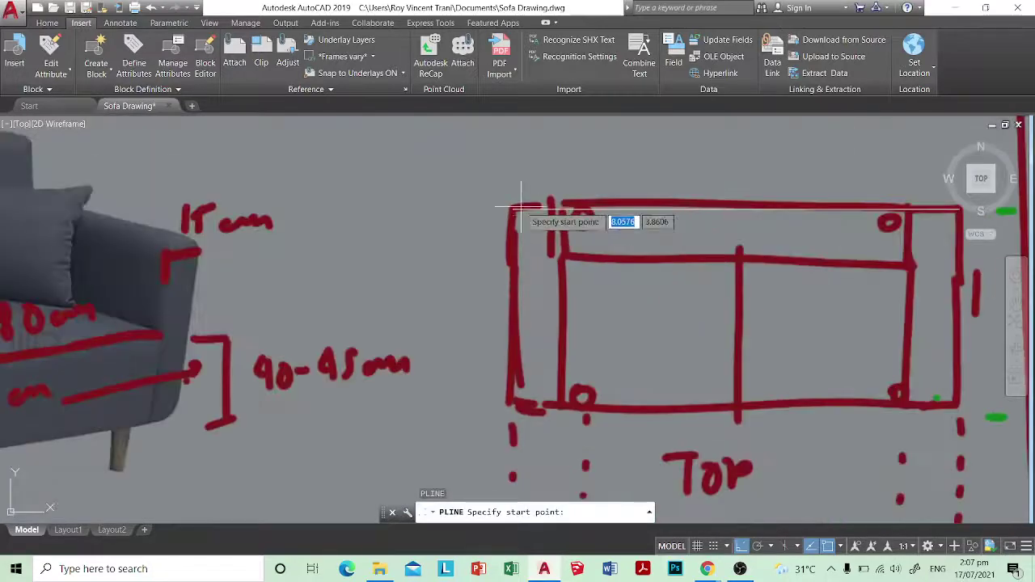
left_click(515, 208)
left_click(529, 424)
key("Escape")
Step: Draw a vertical polyline down the right side of the sofa's top view from the right end of the traced line
scroll(540, 422, "down", 3)
middle_click_drag(693, 390, 669, 314)
scroll(621, 291, "up", 3)
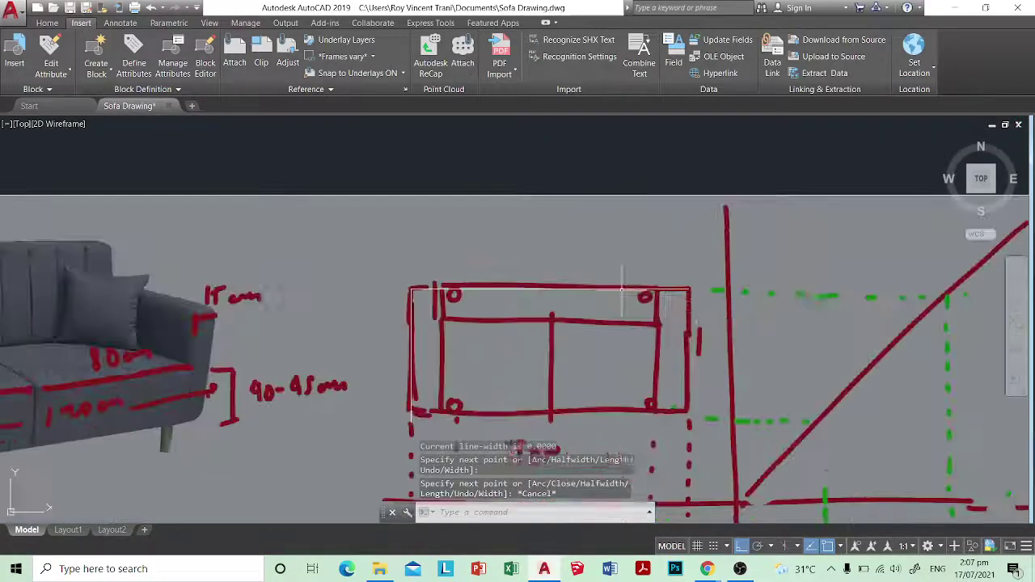
type("pl")
key("Return")
left_click(688, 288)
left_click(690, 422)
key("Escape")
Step: Examine the annotated dimensions on the sofa picture in the guide image
scroll(653, 323, "down", 4)
scroll(301, 324, "up", 5)
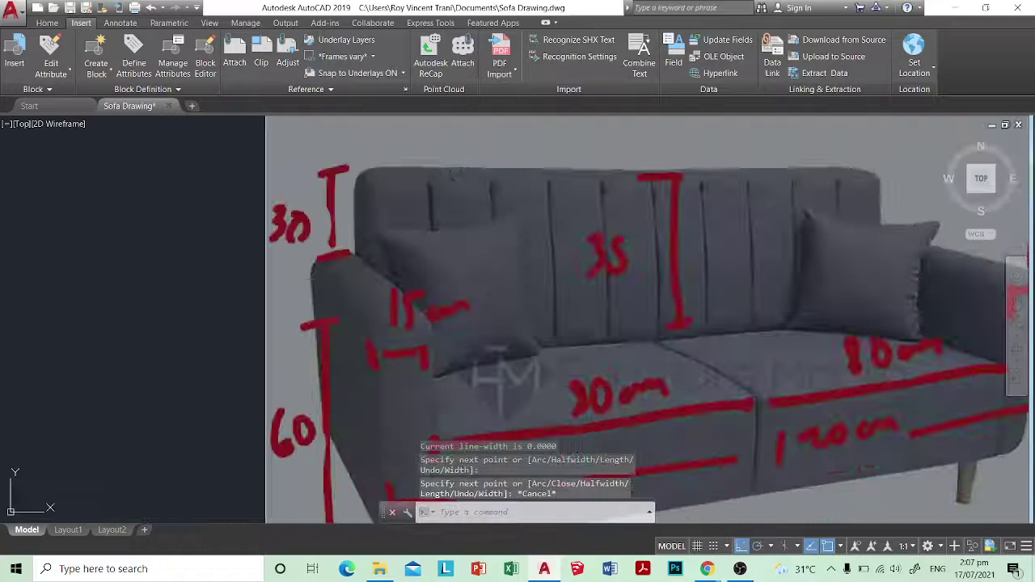
scroll(548, 287, "down", 4)
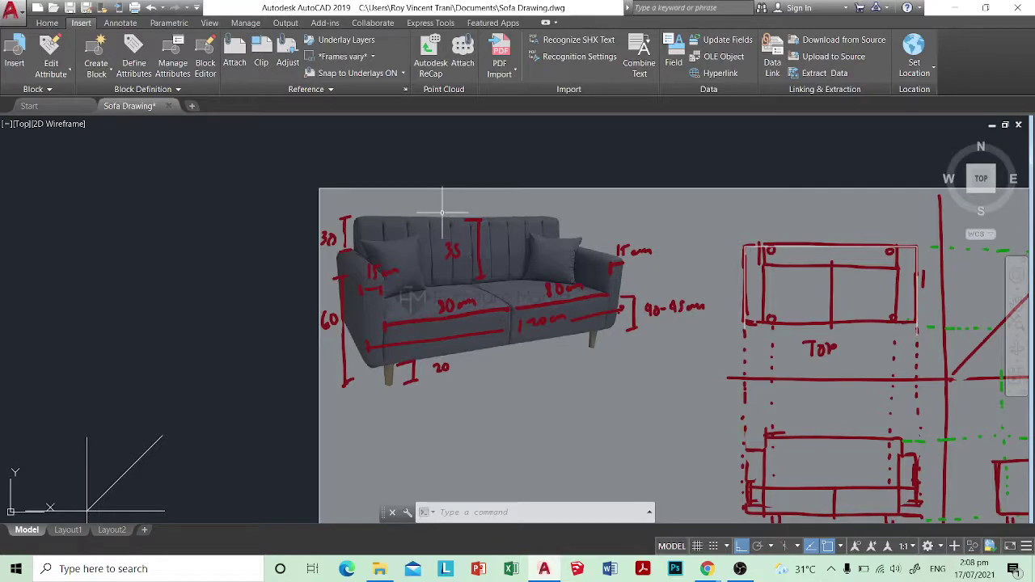
scroll(442, 212, "down", 3)
scroll(554, 238, "up", 5)
key("Escape")
key("Escape")
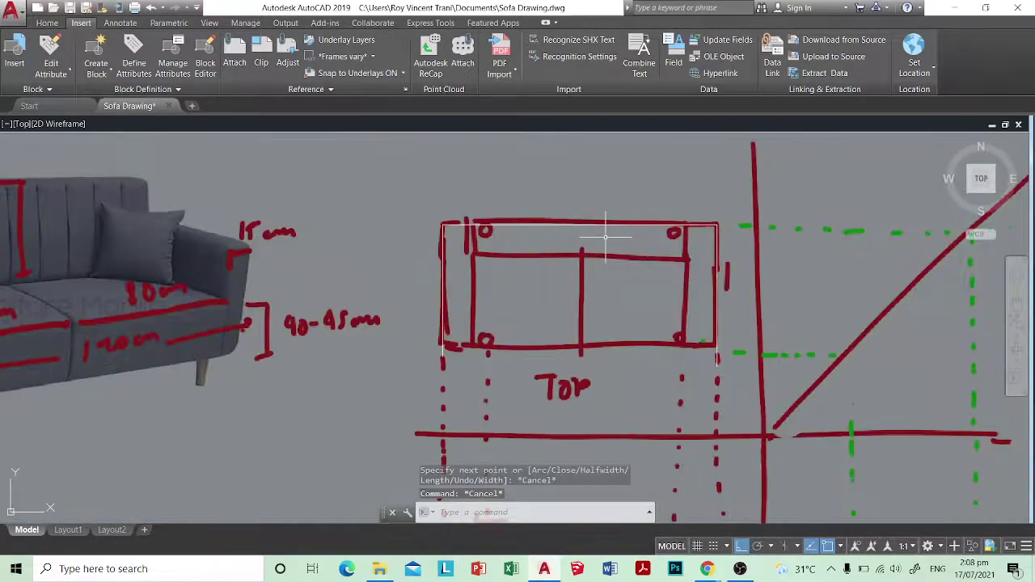
type("o.7")
key("Return")
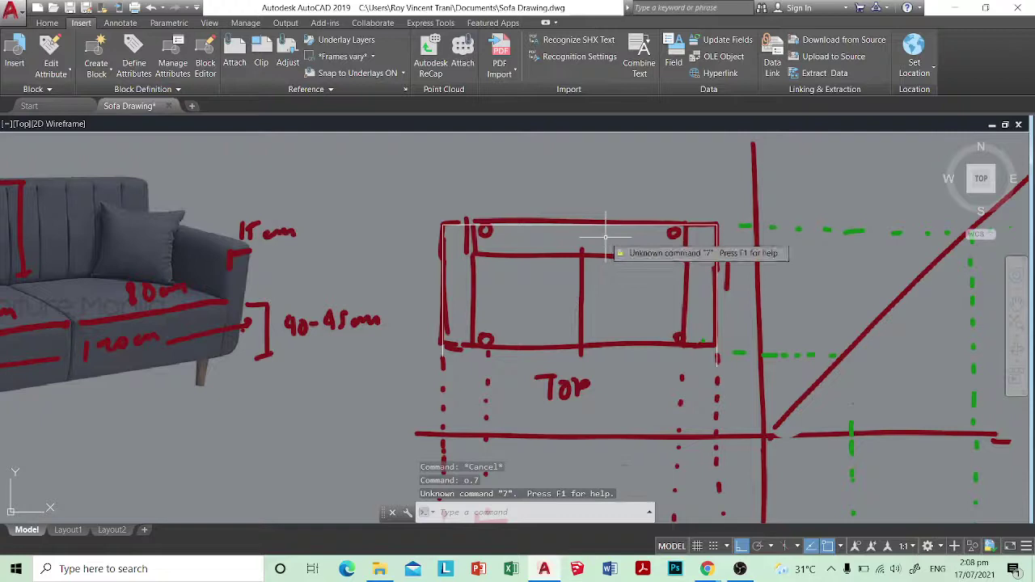
key("Escape")
key("Escape")
Step: Offset the upper edge line of the sofa's top view downward by 0.7
type("o")
key("Return")
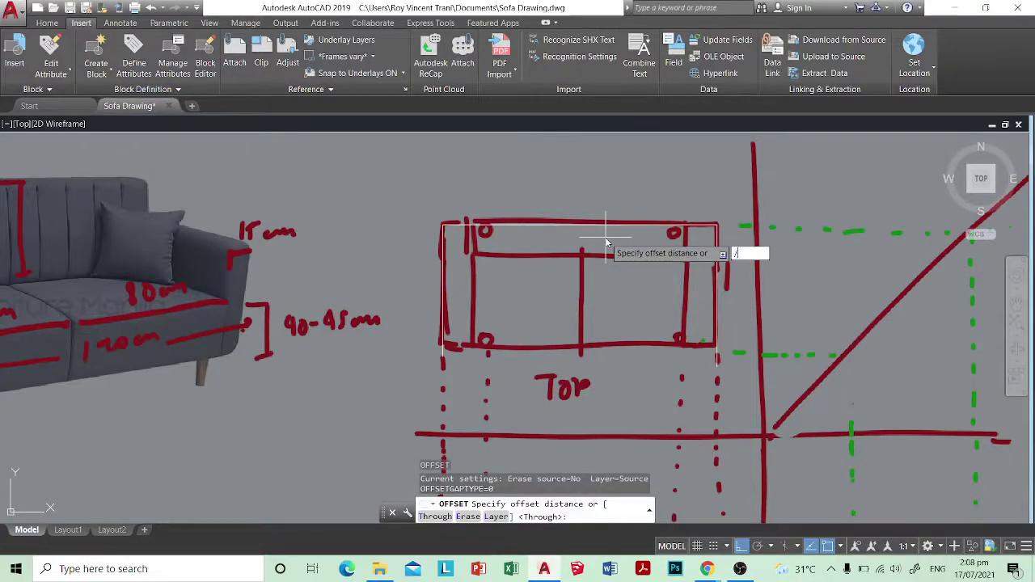
type(".7")
key("Return")
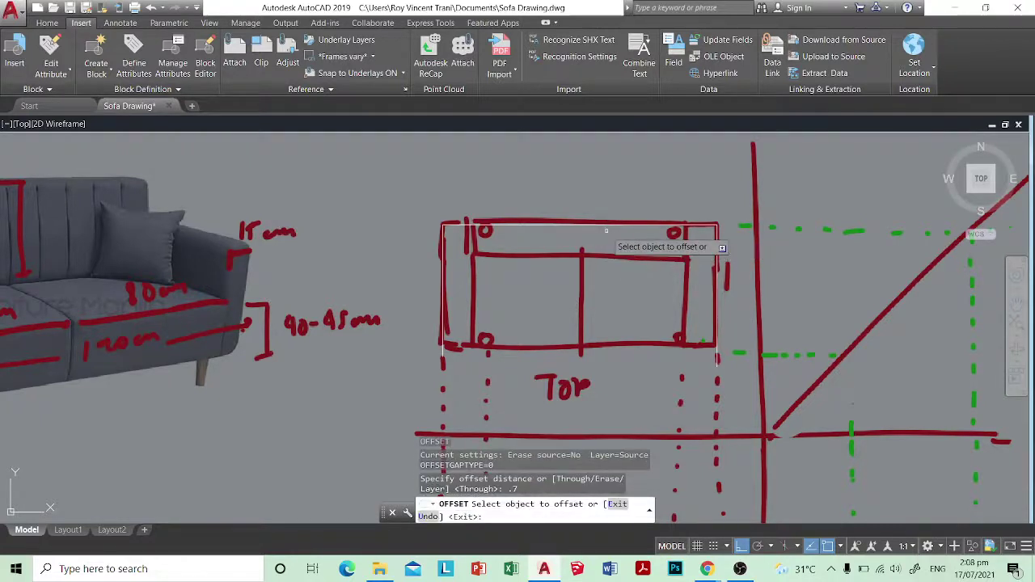
left_click(607, 225)
left_click(620, 335)
key("Escape")
scroll(627, 330, "down", 3)
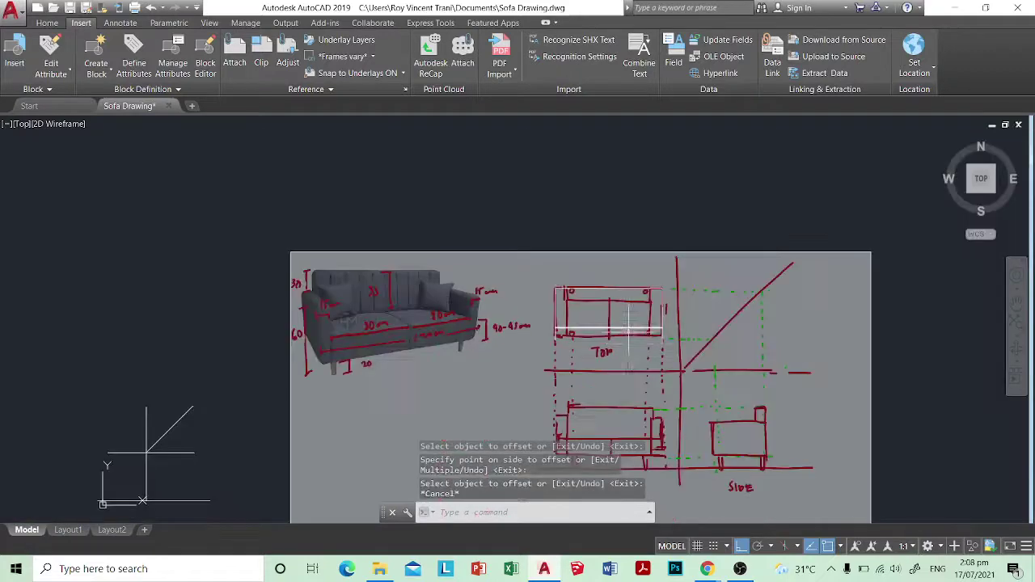
scroll(616, 355, "up", 4)
key("Escape")
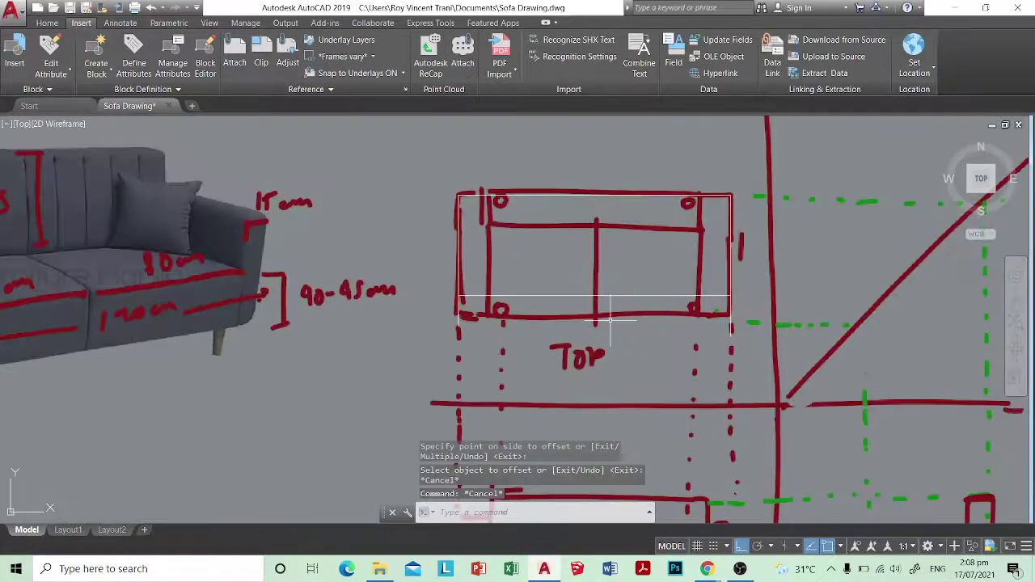
Step: Move the lower edge line of the sofa's top view down by 0.1
type("m")
key("Return")
left_click(636, 331)
left_click(608, 268)
key("Return")
left_click(637, 334)
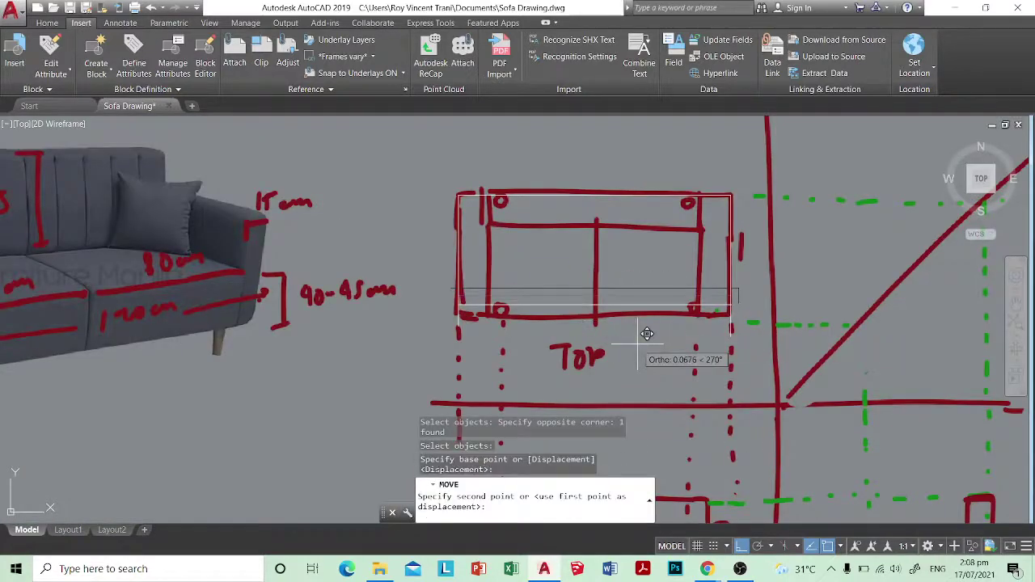
type(".1")
key("Return")
key("Escape")
scroll(635, 342, "down", 4)
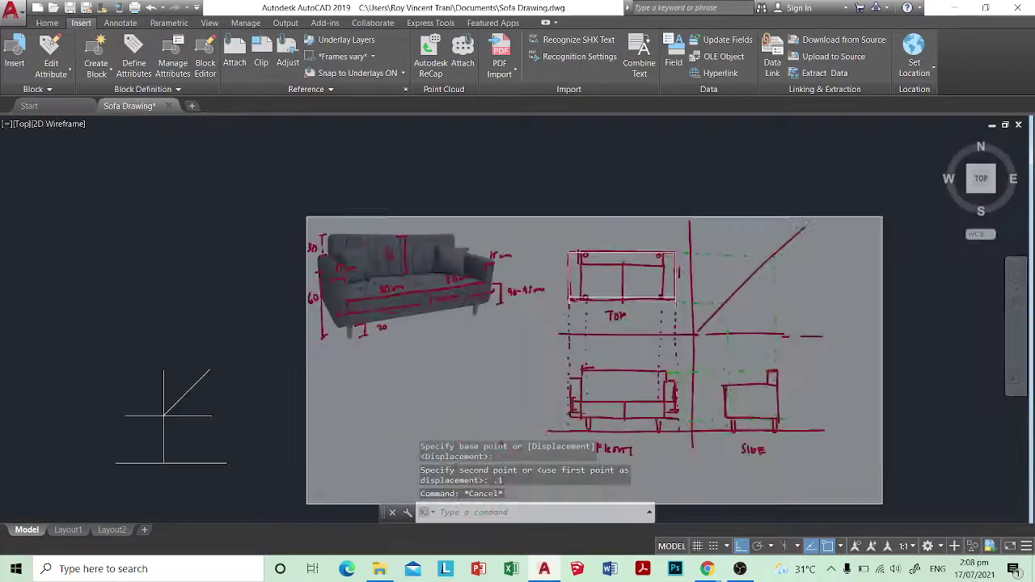
Step: Offset the left and right edge lines of the sofa's top view inward by 0.2 for the armrests
scroll(537, 339, "up", 4)
scroll(538, 338, "down", 4)
scroll(535, 323, "up", 4)
key("Escape")
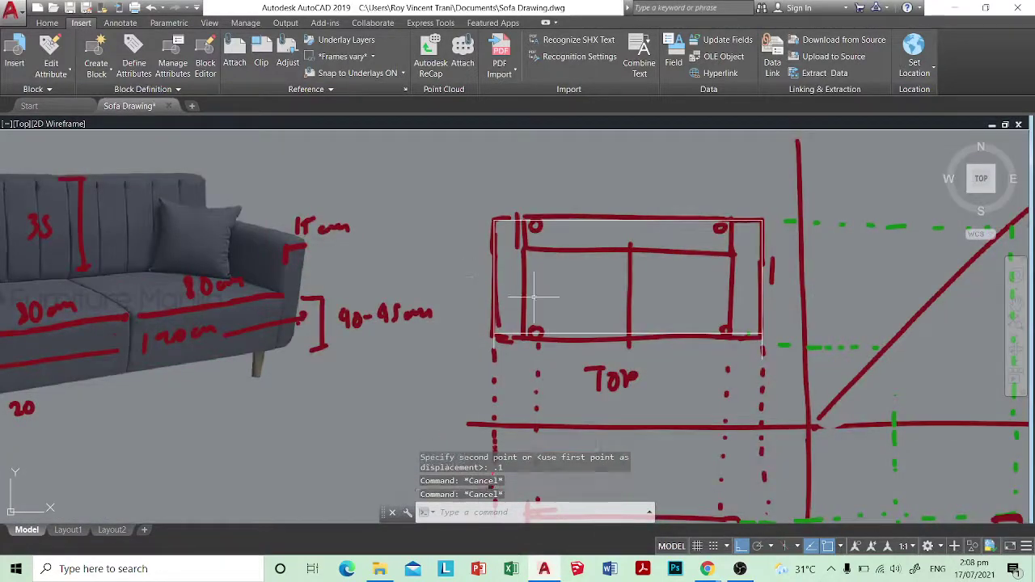
key("Return")
key("Return")
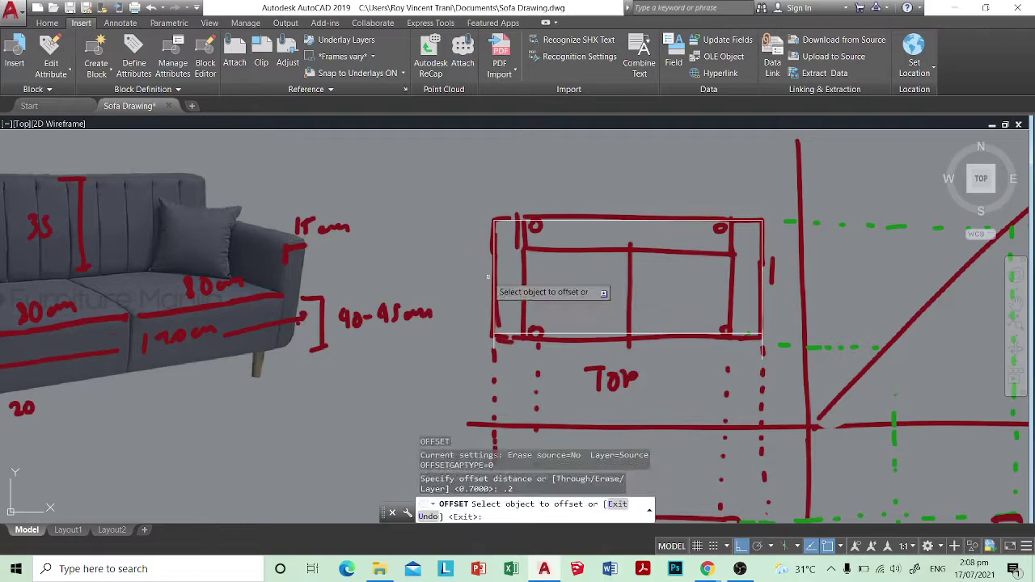
left_click(495, 270)
left_click(551, 270)
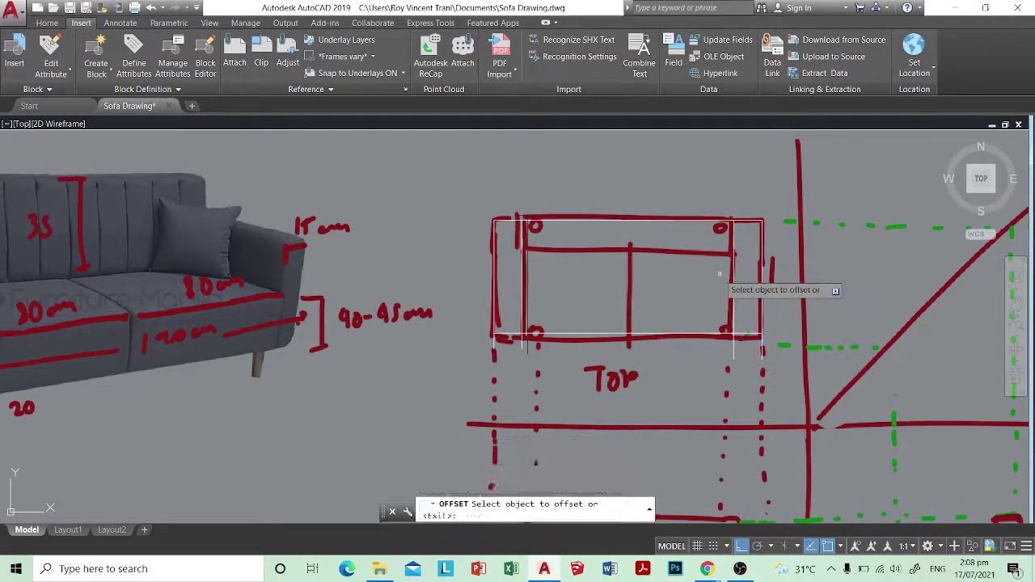
scroll(719, 283, "down", 2)
key("Escape")
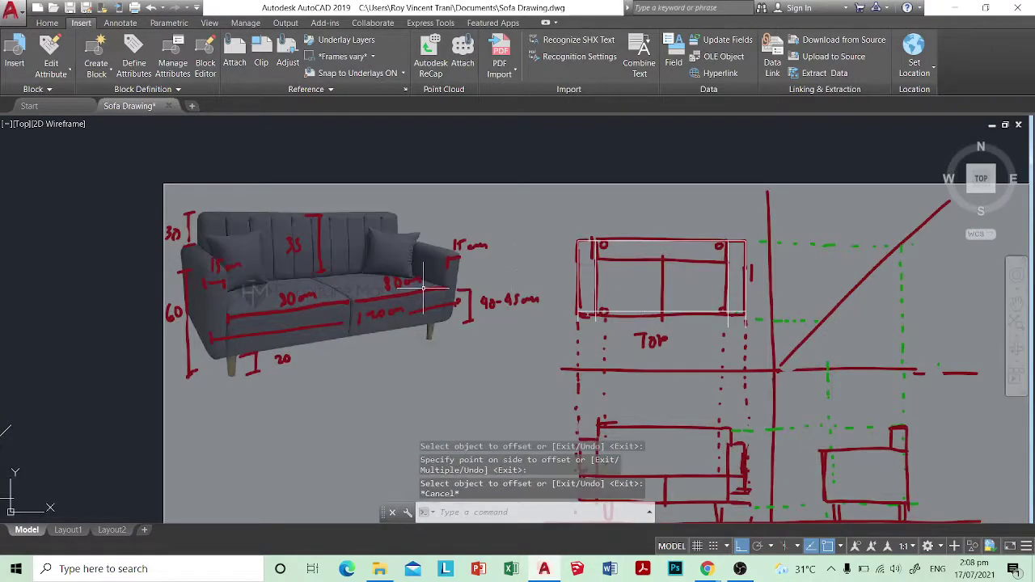
Step: Offset the upper edge line of the sofa's top view downward by 0.15 for the backrest
scroll(639, 291, "up", 2)
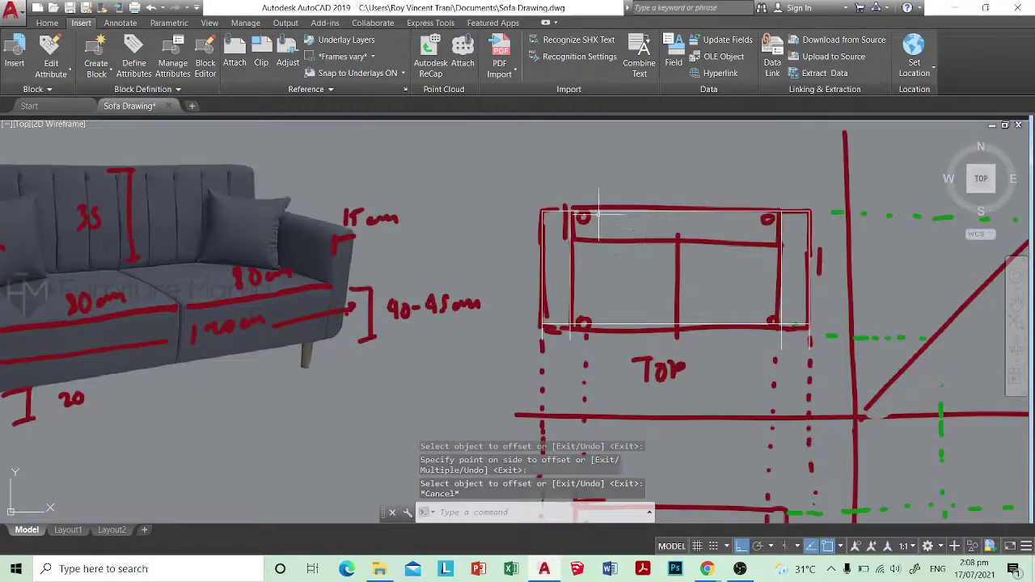
scroll(598, 324, "down", 2)
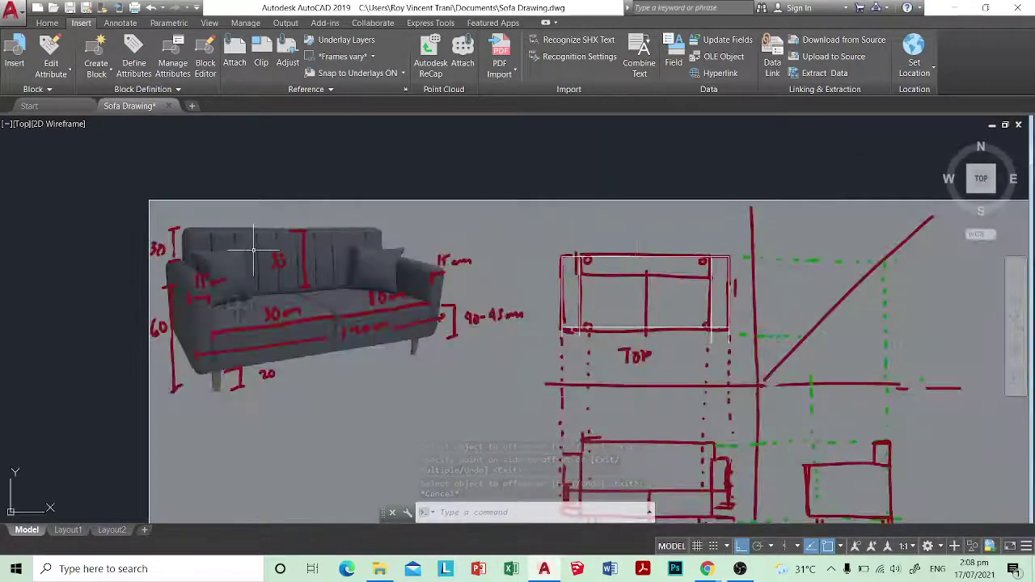
scroll(651, 260, "up", 2)
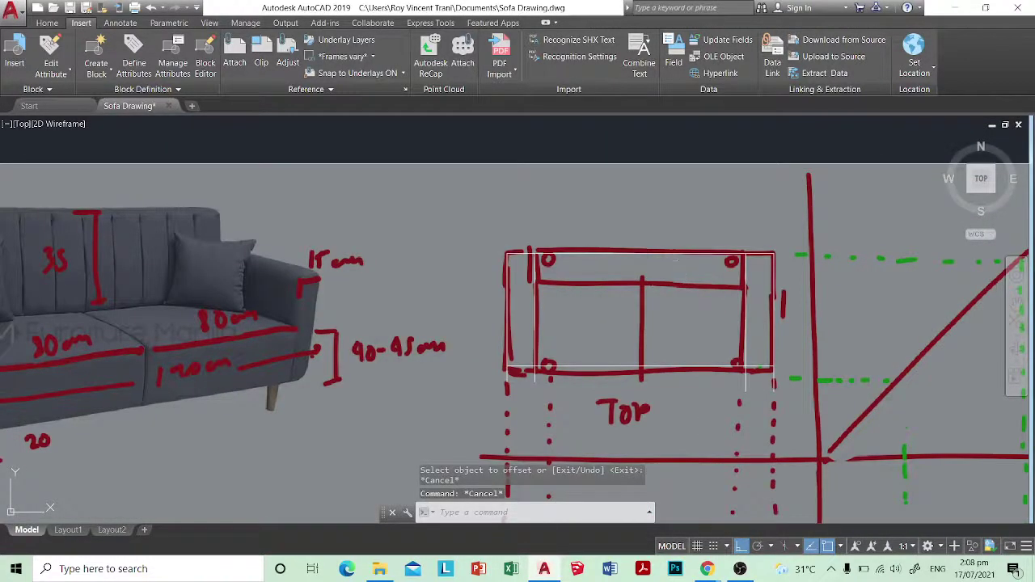
type("0")
key("Return")
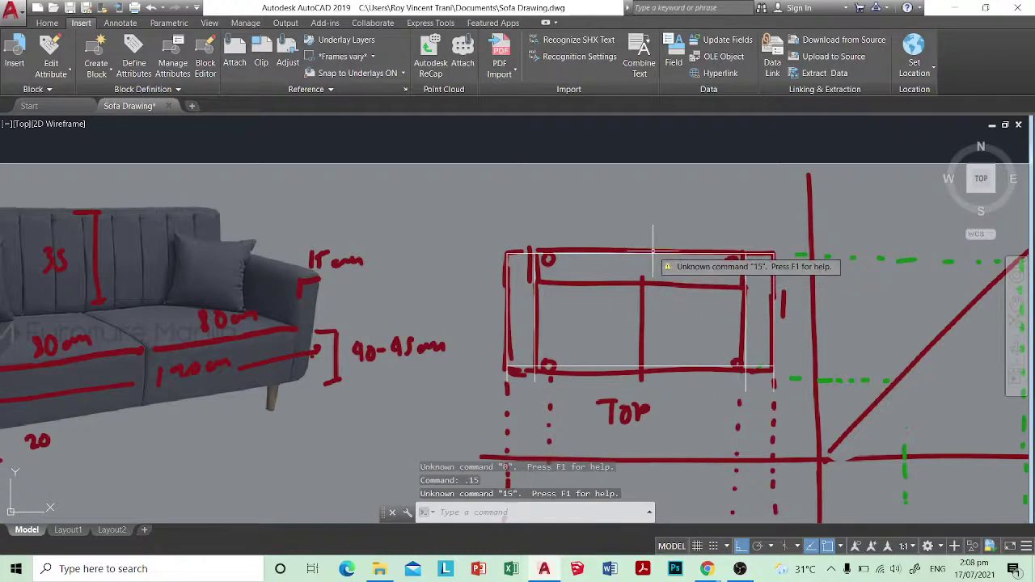
type("o")
key("Return")
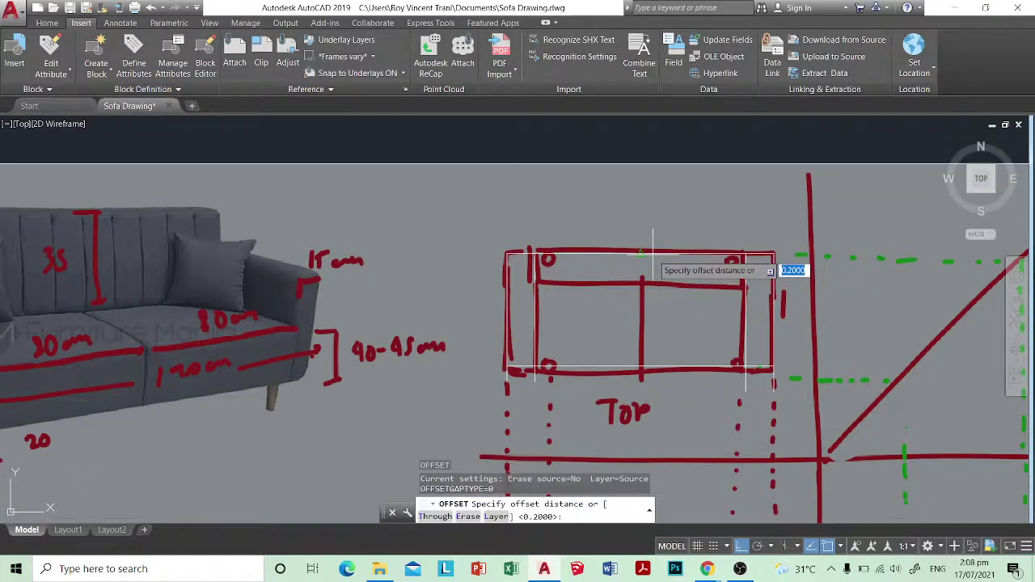
key("Return")
left_click(653, 254)
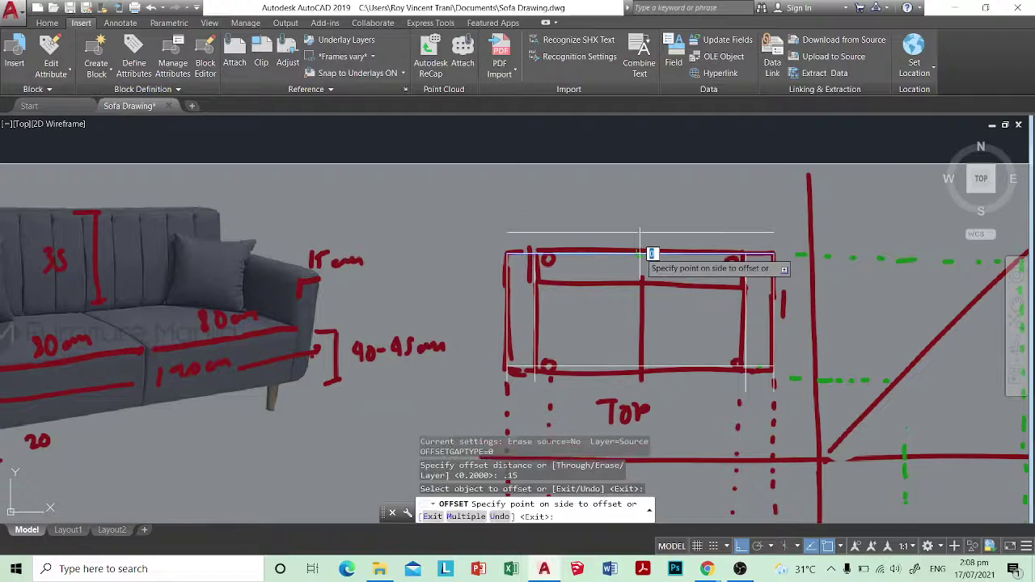
left_click(642, 288)
Step: Trim the part of the backrest line that crosses the left armrest, using the armrest's inner line as cutting edge
scroll(542, 303, "up", 4)
key("Return")
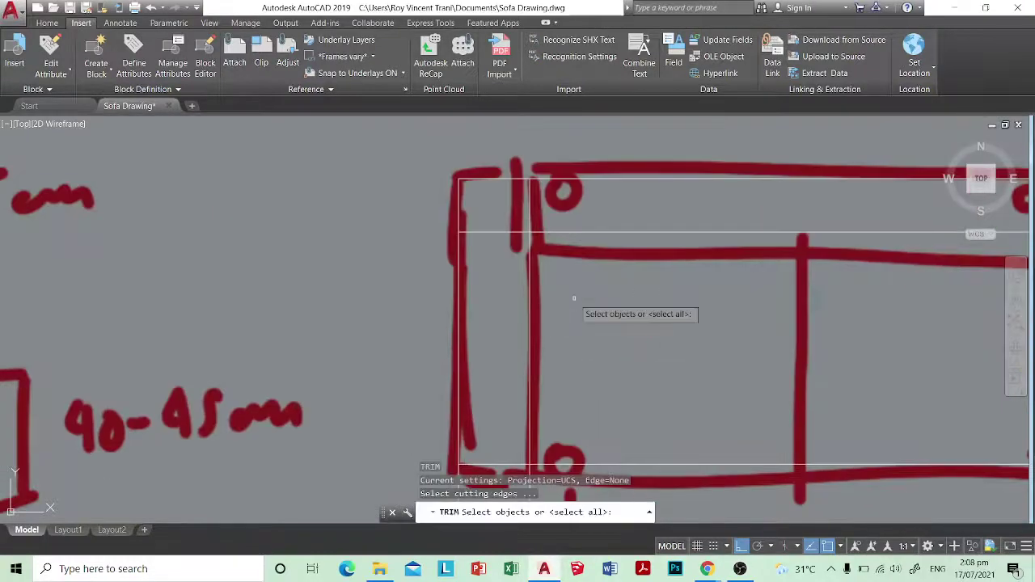
left_click(575, 297)
left_click(487, 204)
key("Return")
left_click(515, 265)
left_click(496, 229)
key("Escape")
scroll(509, 252, "down", 8)
Step: Trim the part of the backrest line that crosses the right armrest, using the armrest's inner line as cutting edge
key("Return")
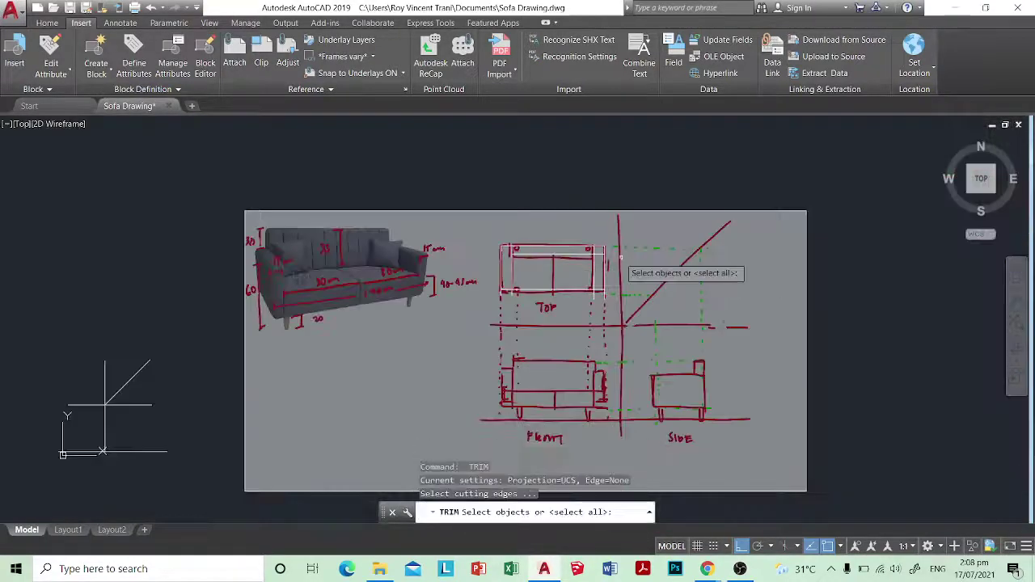
scroll(592, 263, "up", 6)
left_click(593, 263)
left_click(568, 226)
key("Return")
left_click(611, 247)
left_click(591, 217)
key("Escape")
scroll(540, 343, "down", 4)
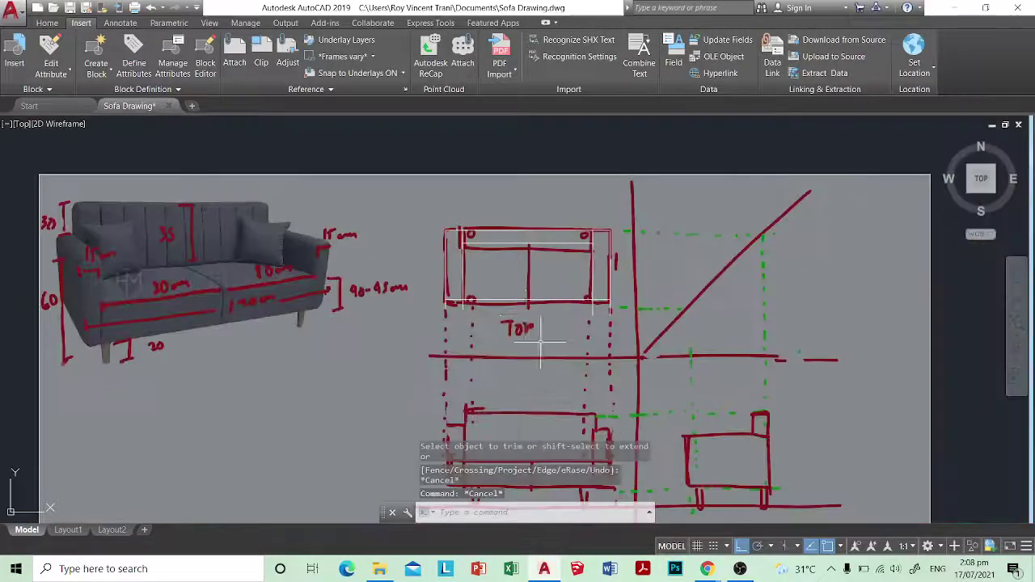
Step: Trim the ends of the vertical lines that overhang below the lower edge of the sofa's top view
key("Return")
left_click(532, 349)
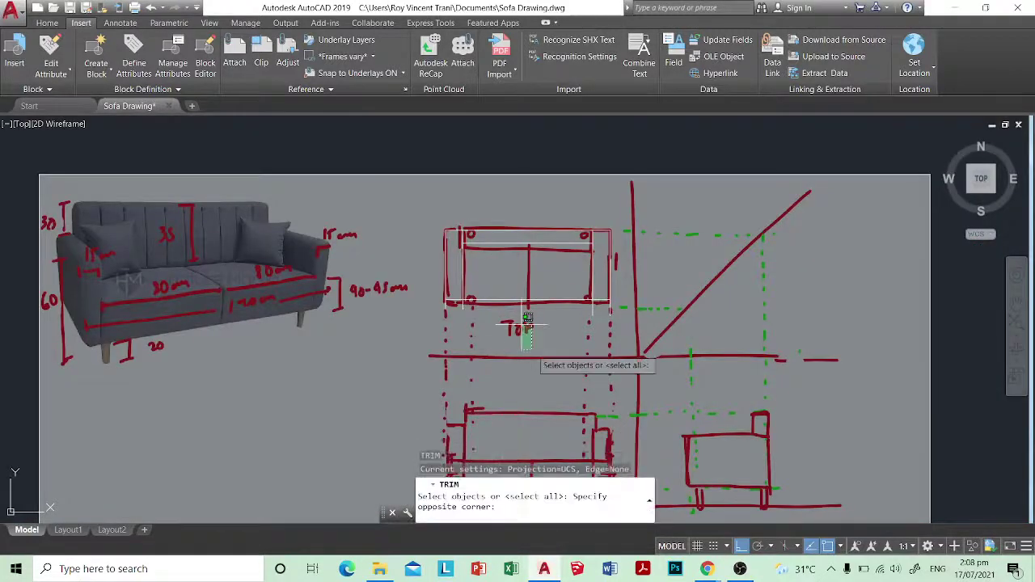
left_click(522, 296)
key("Return")
scroll(582, 327, "up", 4)
left_click(655, 309)
key("Escape")
scroll(526, 299, "down", 5)
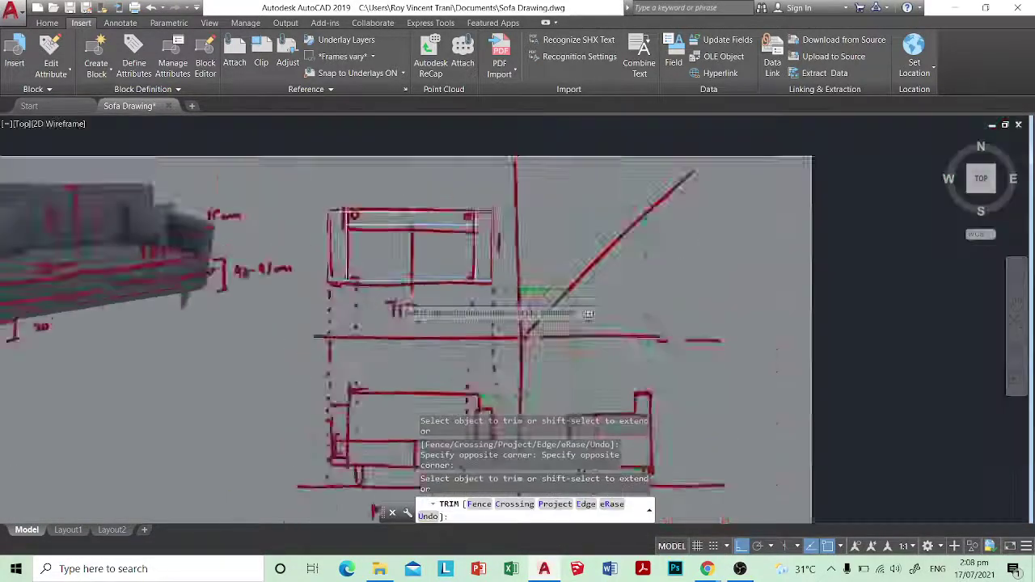
scroll(413, 267, "up", 6)
scroll(413, 267, "down", 8)
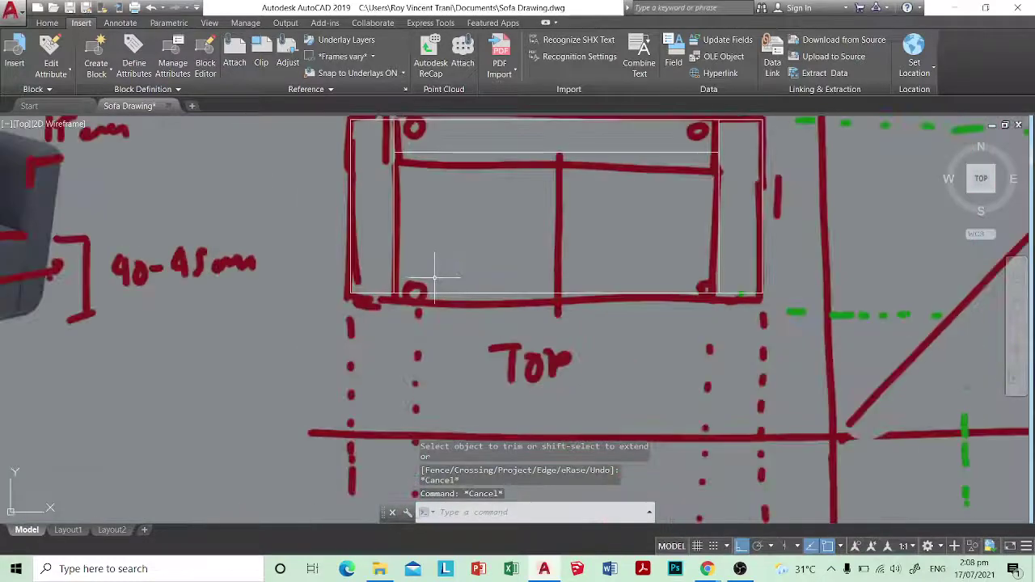
scroll(444, 327, "up", 4)
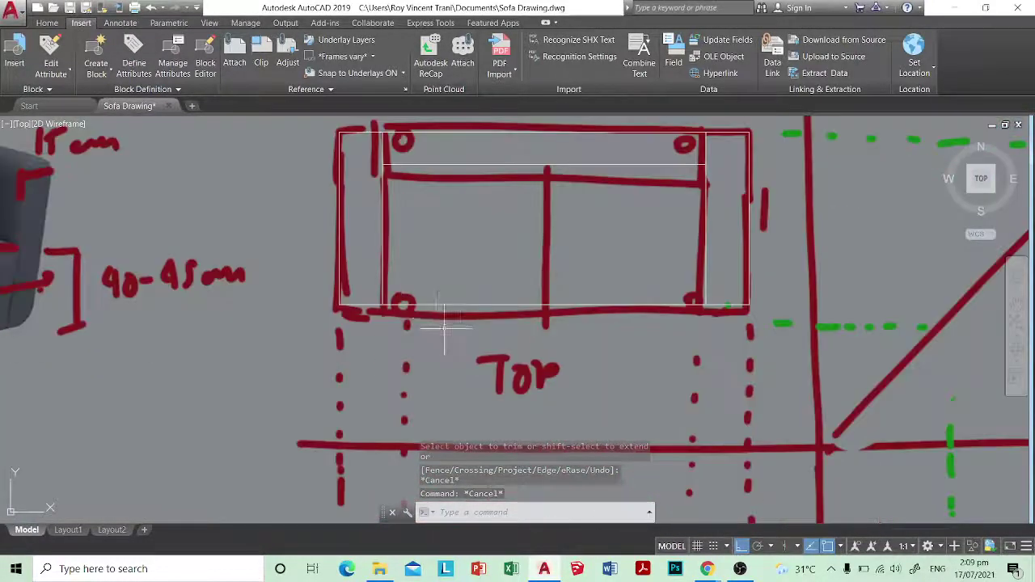
Step: Turn off object snap and Ortho and draw a circle of about 0.03 radius over the sketched lower-left leg in the top view
key("Return")
scroll(427, 307, "up", 5)
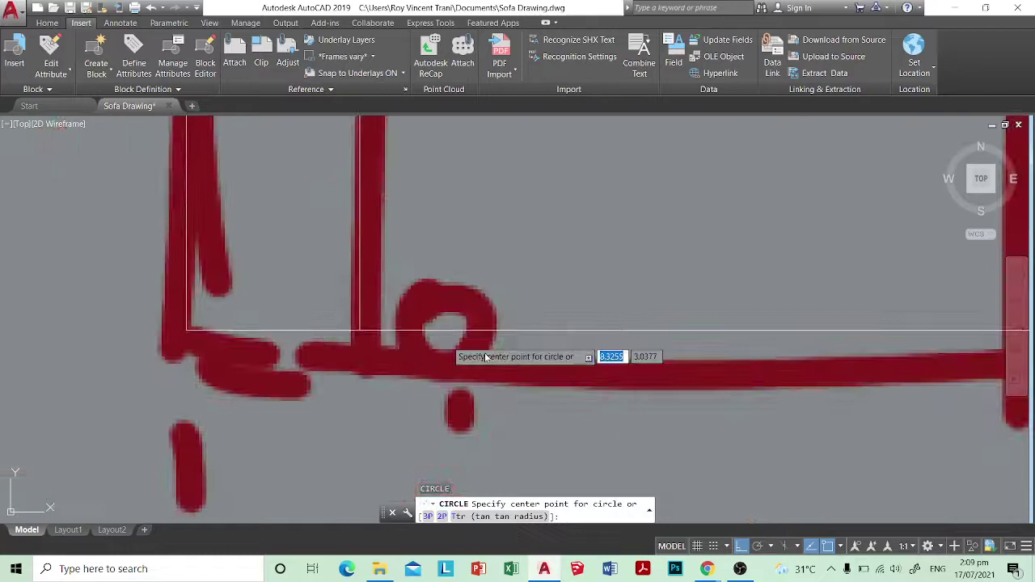
left_click(739, 548)
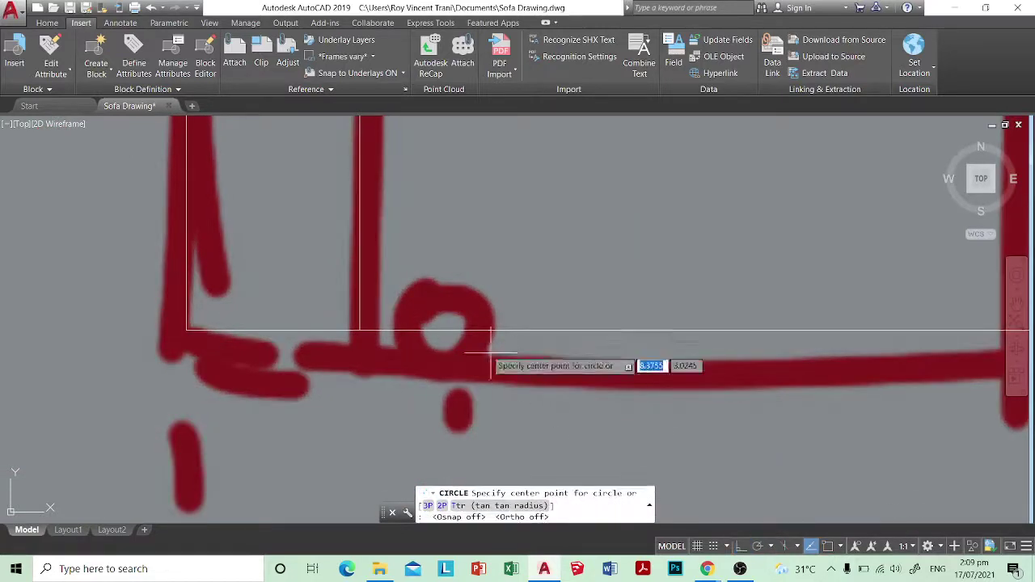
scroll(440, 327, "up", 2)
left_click(437, 325)
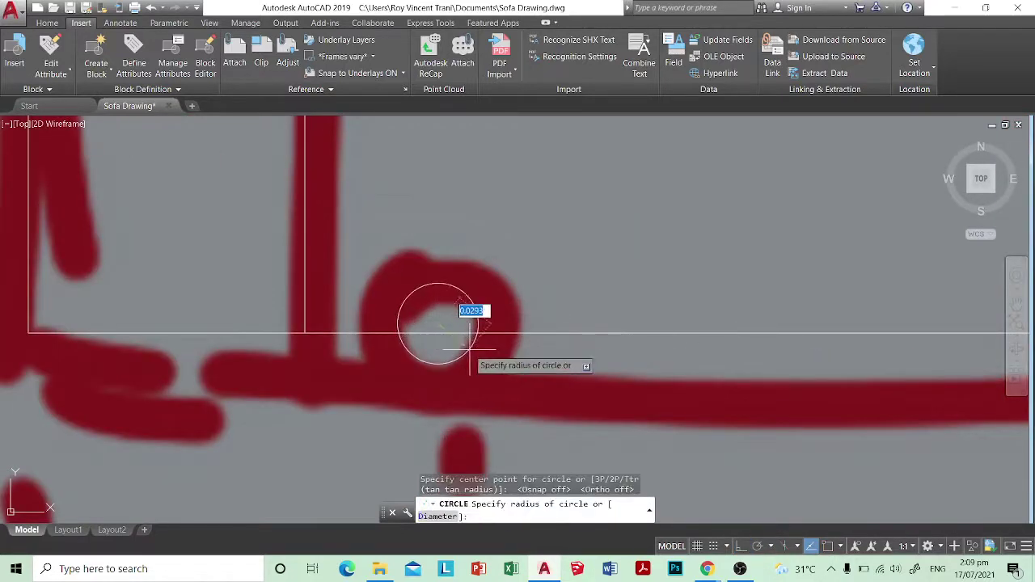
key("Escape")
scroll(465, 344, "down", 5)
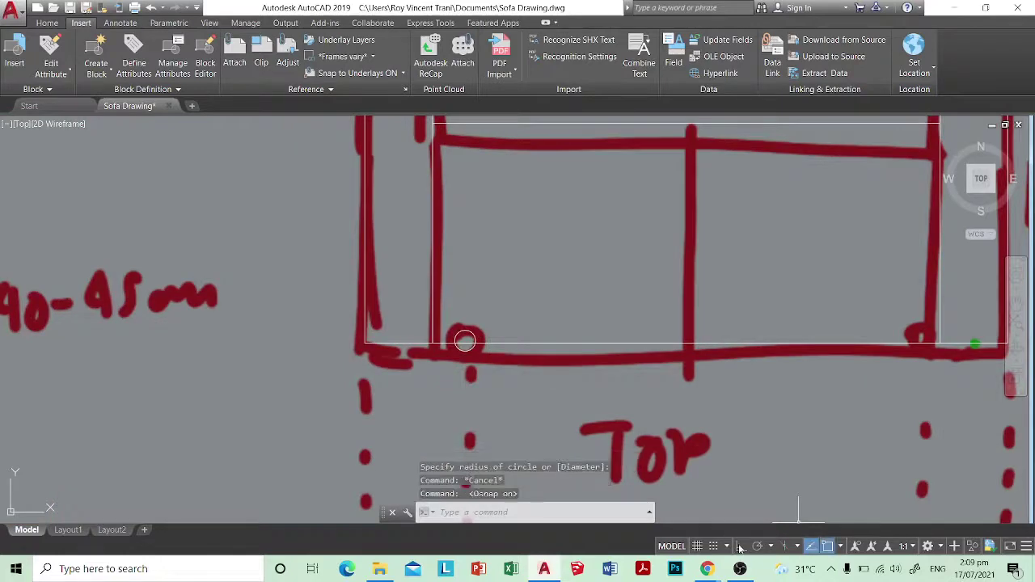
Step: Move the lower-left leg circle straight up so it lies inside the lower edge of the top view
key("Return")
scroll(475, 304, "up", 5)
left_click(495, 329)
left_click(445, 411)
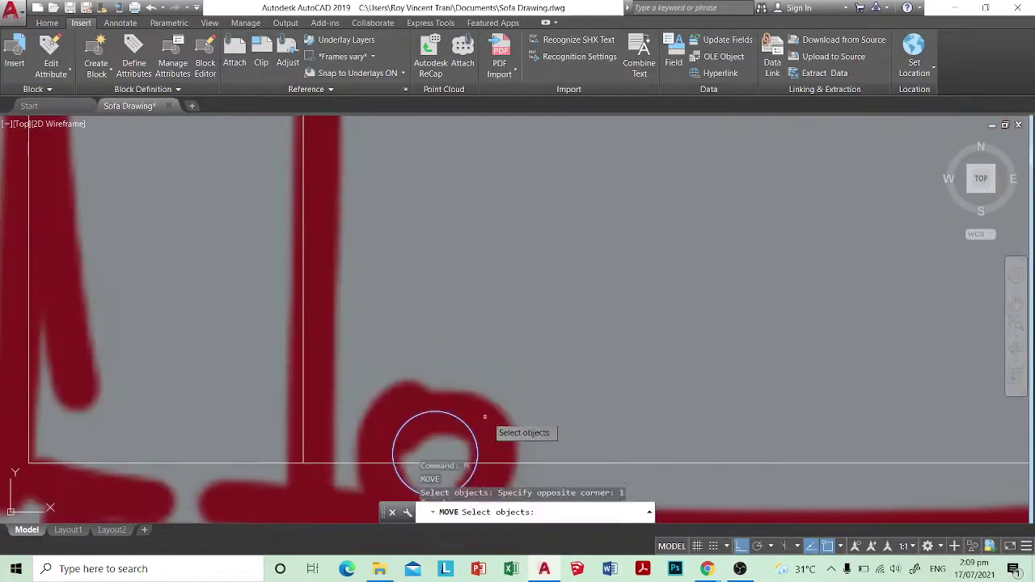
key("Return")
left_click(518, 424)
left_click(548, 360)
key("Escape")
scroll(582, 347, "down", 5)
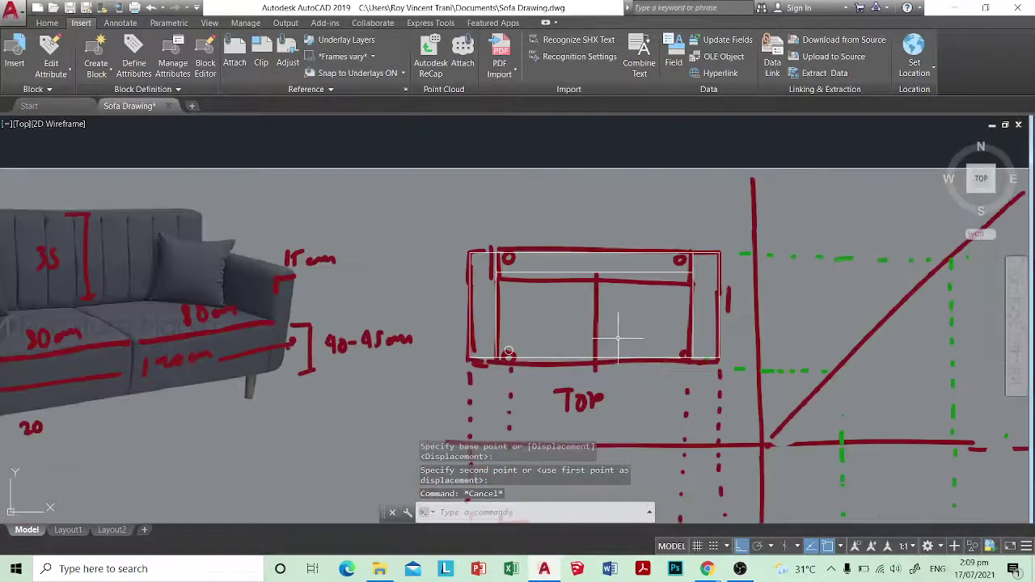
Step: Draw a vertical polyline from the midpoint of the backrest line down to the lower edge to divide the two seats
type("pl")
key("Return")
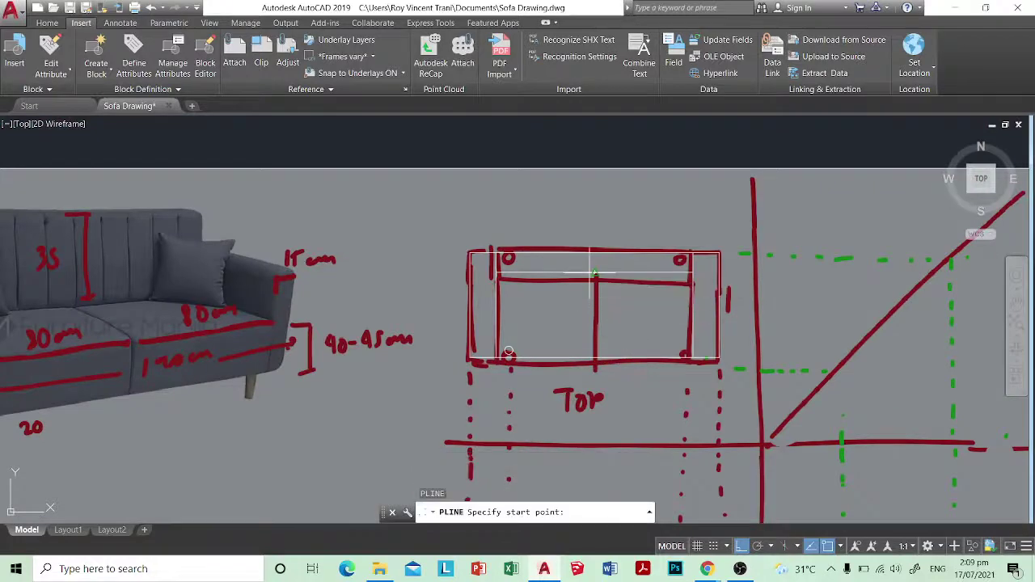
left_click(594, 274)
left_click(595, 358)
key("Return")
scroll(523, 368, "up", 4)
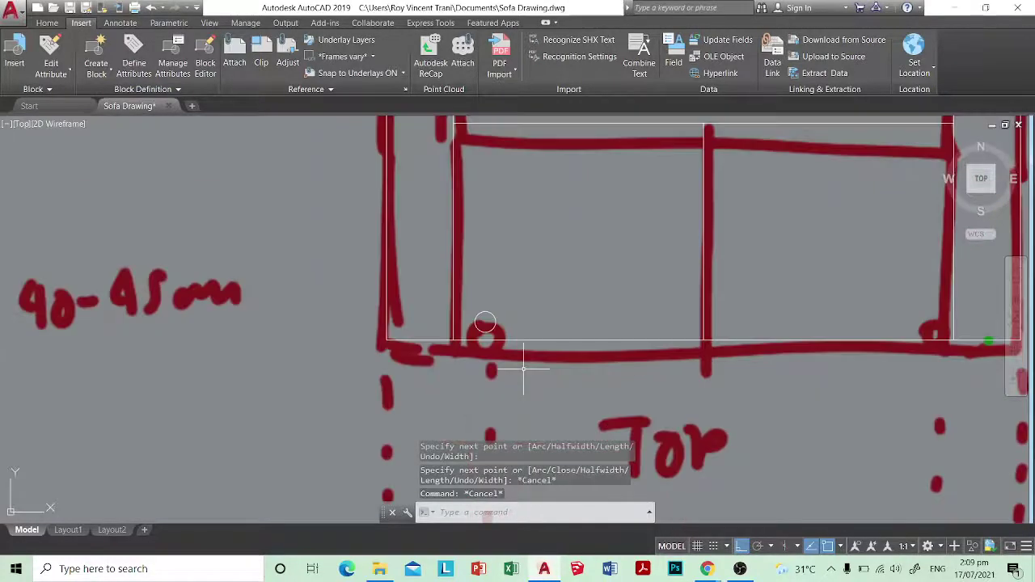
Step: Mirror the lower-left leg circle about the vertical seat division line, keeping the source circle
type("mi")
key("Return")
left_click(556, 298)
left_click(473, 330)
key("Return")
left_click(700, 350)
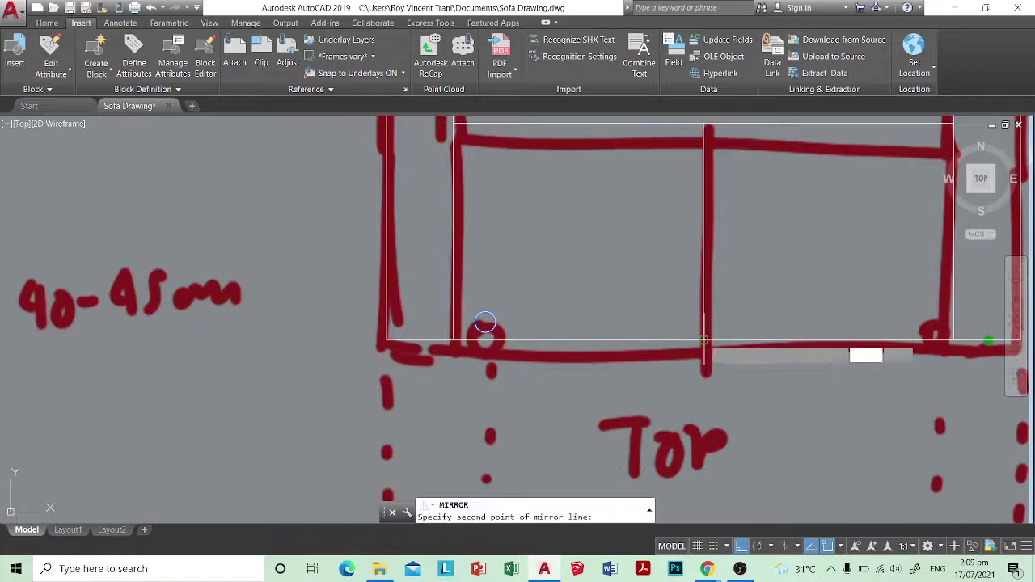
left_click(716, 423)
key("Escape")
scroll(716, 404, "down", 4)
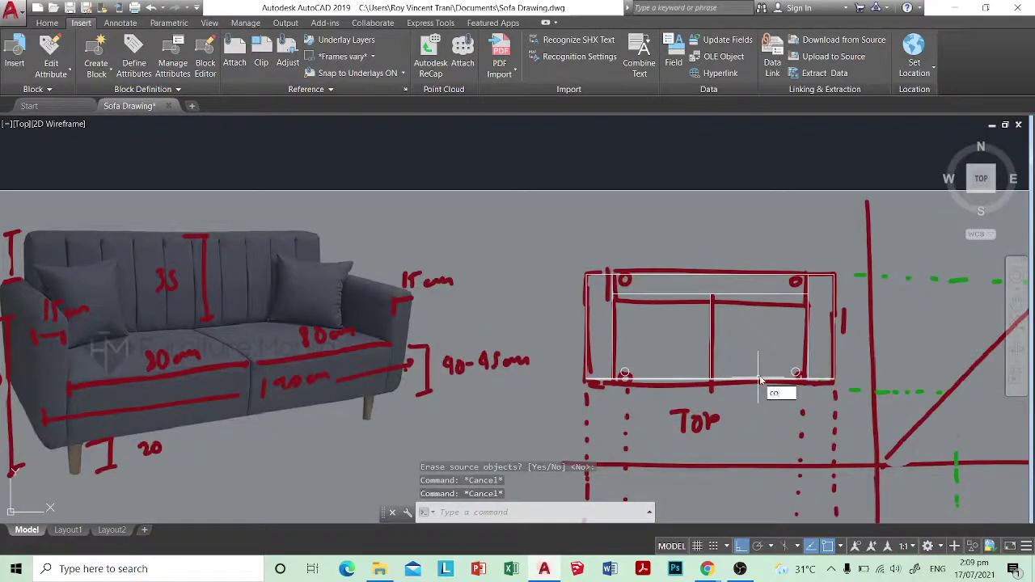
Step: Copy both lower leg circles straight up to the sketched rear legs in the backrest area
key("Return")
scroll(760, 380, "up", 4)
left_click(455, 364)
left_click(339, 392)
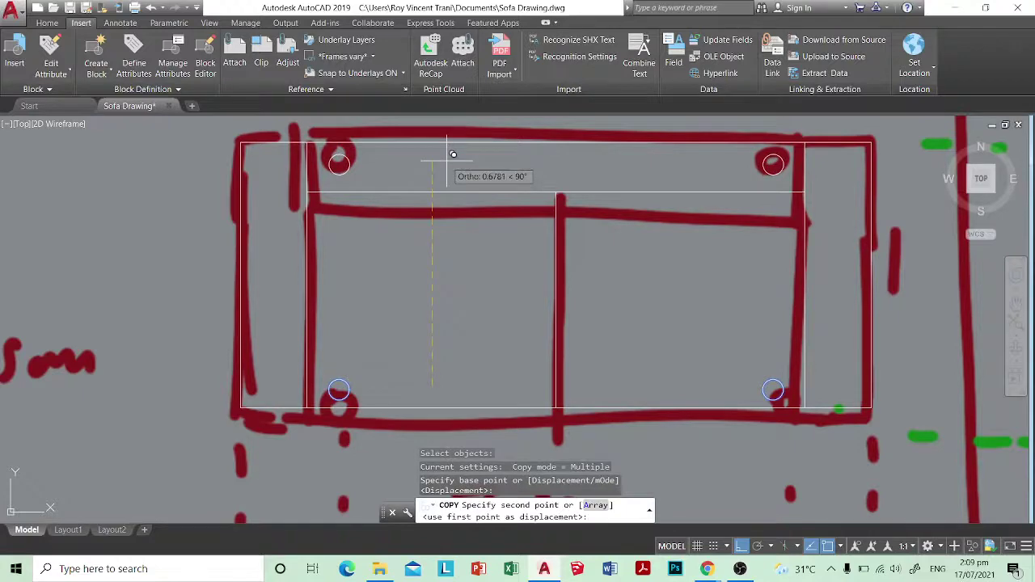
scroll(452, 150, "down", 5)
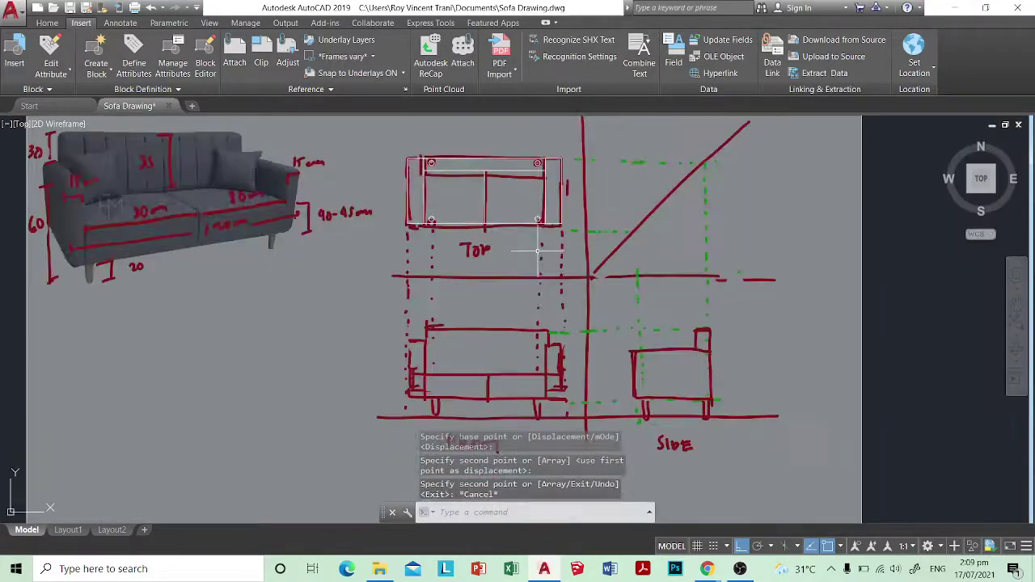
key("Escape")
Step: Draw a horizontal polyline about 5 units long over the sketched dividing line between the top and front views
scroll(514, 278, "down", 3)
scroll(514, 278, "up", 5)
scroll(513, 279, "down", 3)
key("Escape")
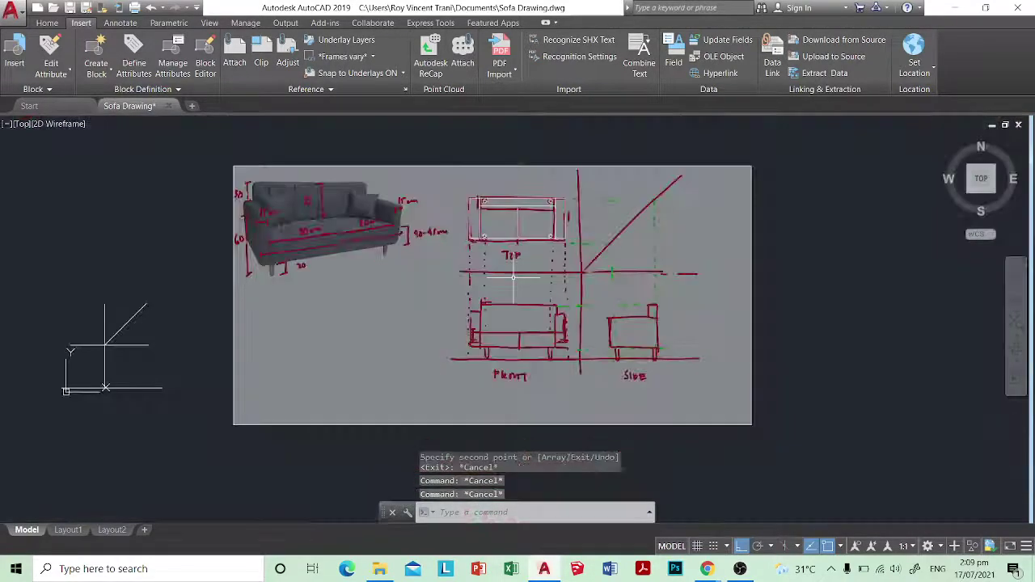
type("l")
key("Return")
scroll(513, 278, "up", 4)
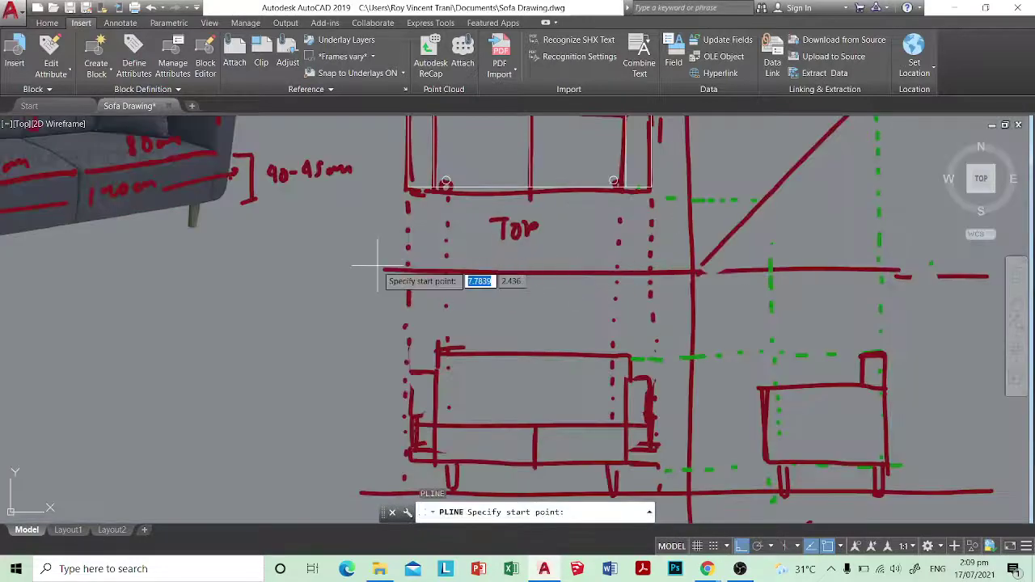
scroll(733, 265, "down", 5)
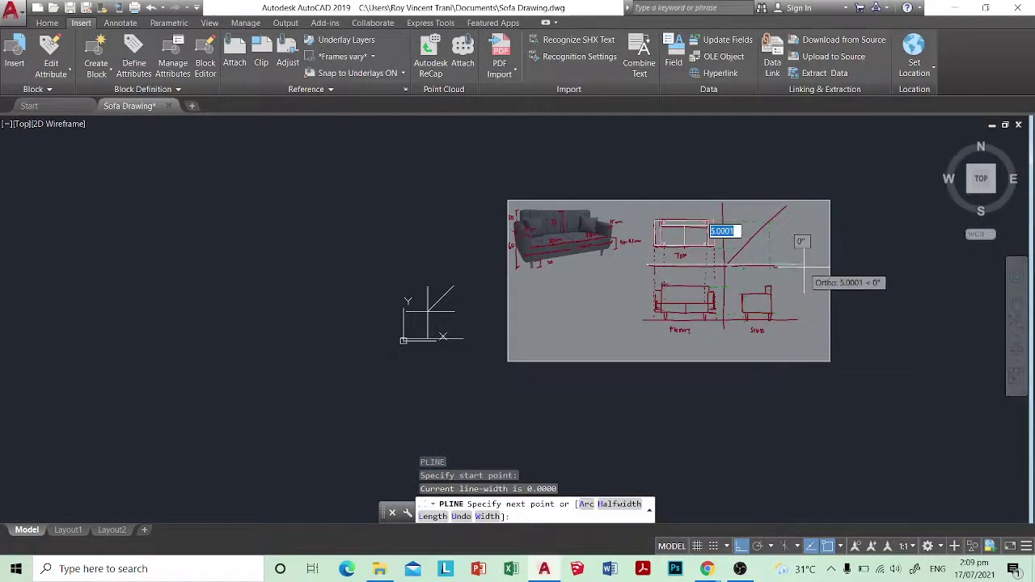
left_click(804, 265)
key("Escape")
key("Escape")
scroll(717, 251, "up", 6)
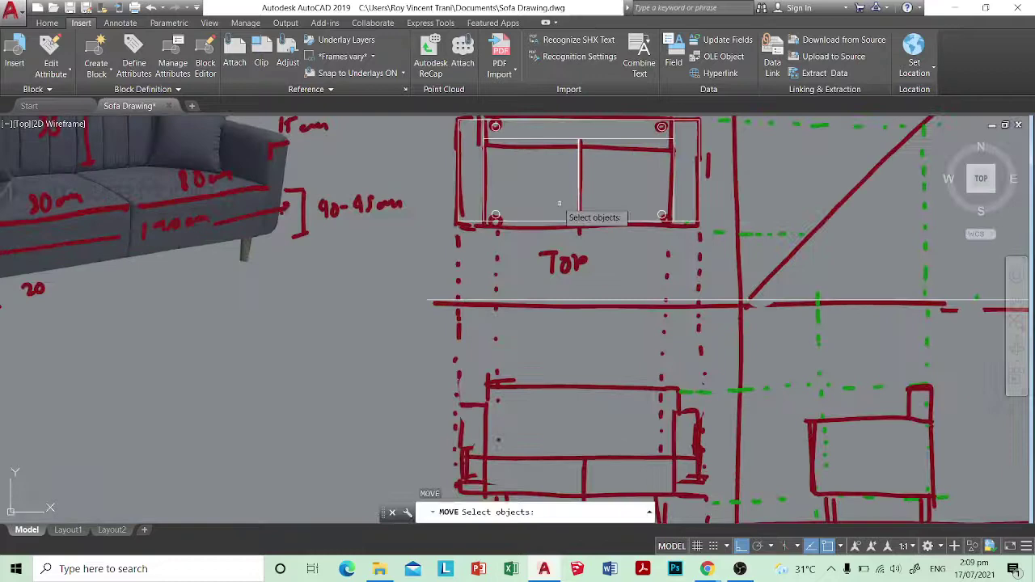
Step: Try to move the whole sofa top view straight down, and undo the move
middle_click_drag(560, 203, 546, 270)
left_click(416, 168)
left_click(705, 311)
key("Return")
left_click(743, 201)
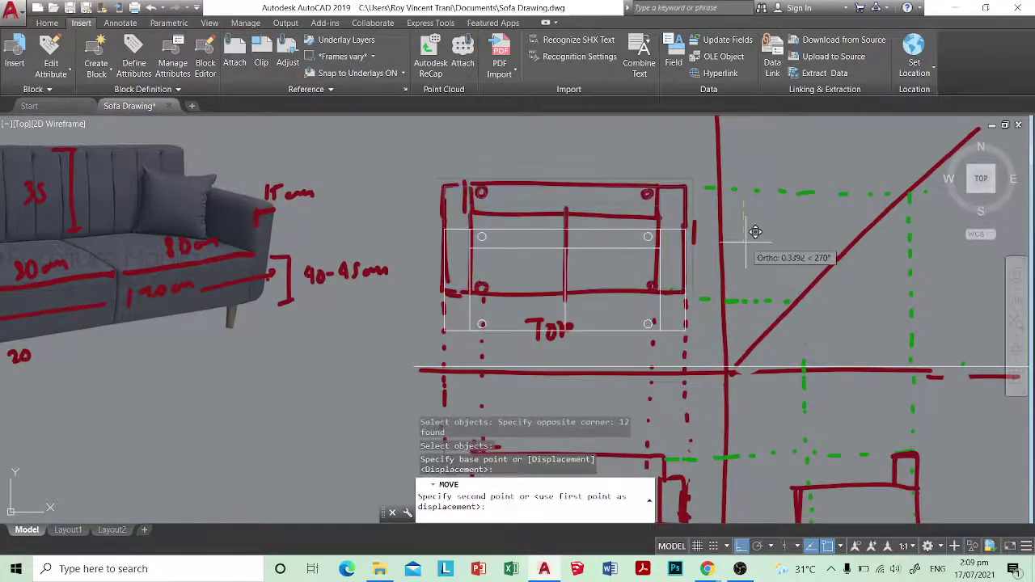
key("Escape")
scroll(744, 231, "down", 3)
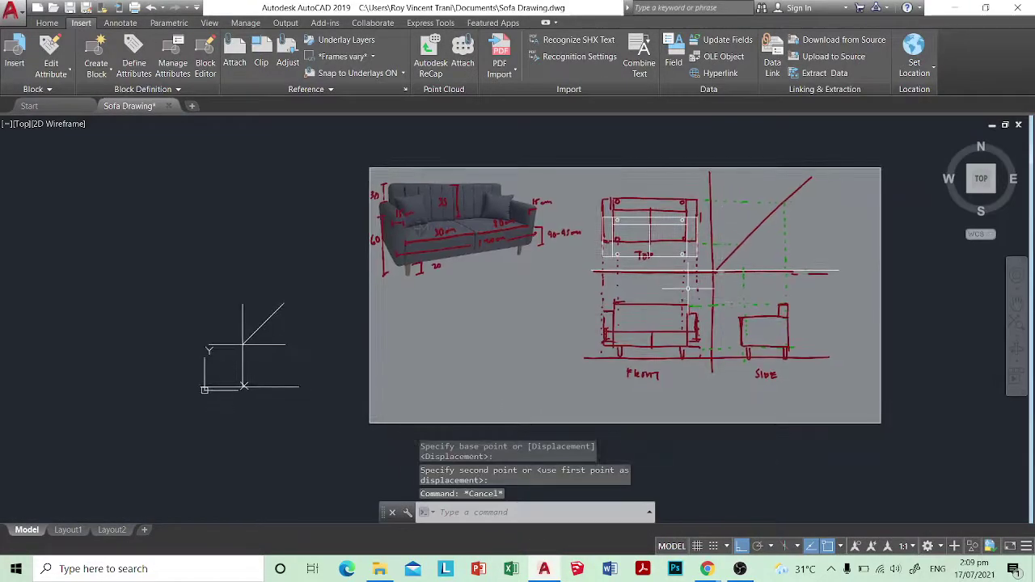
scroll(687, 287, "up", 3)
scroll(675, 315, "down", 5)
key("Escape")
key("Escape")
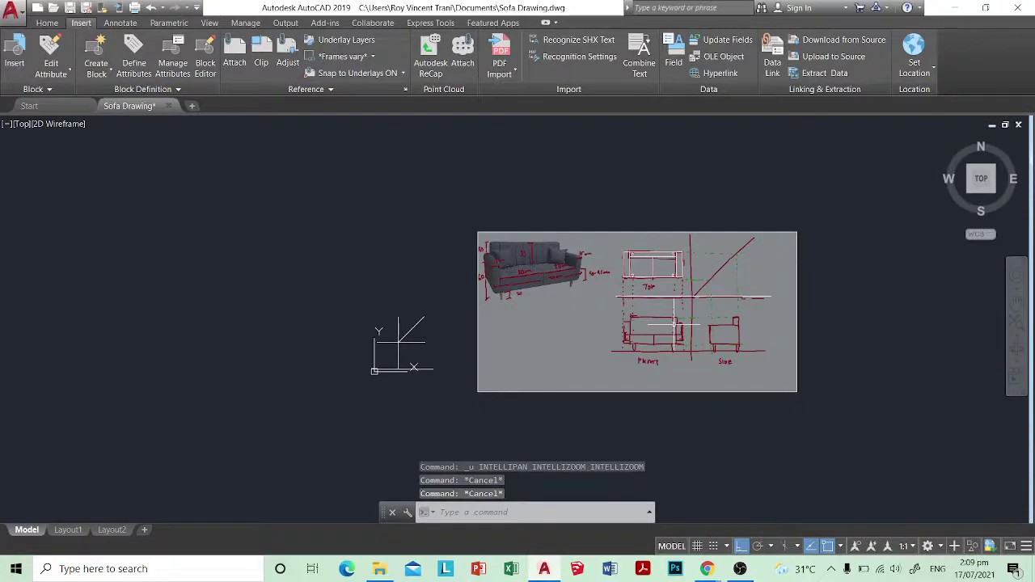
Step: Draw a vertical projection polyline from the top view's lower-left corner down past the sketched front view
type("pl")
key("Return")
scroll(655, 331, "up", 3)
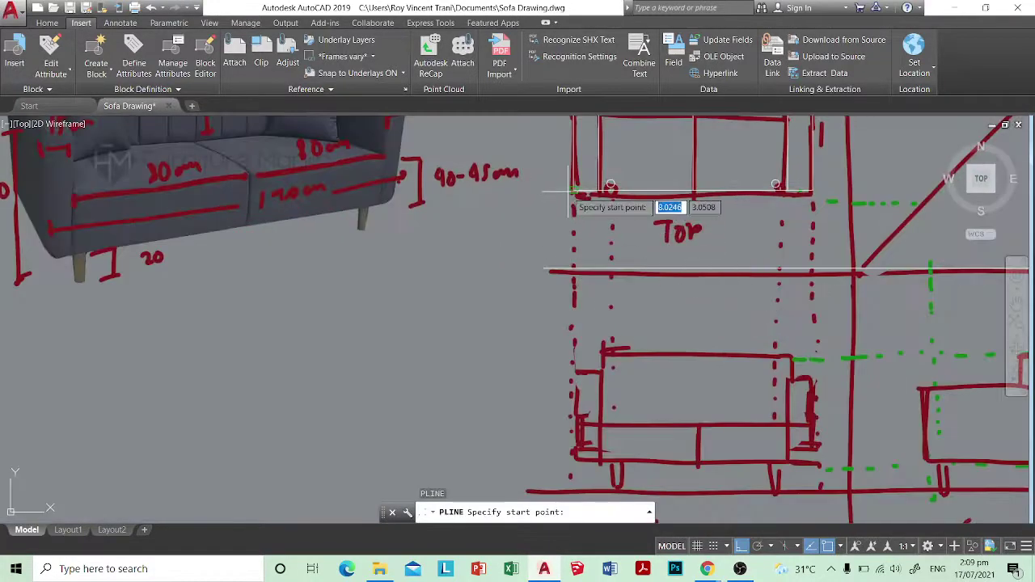
left_click(571, 243)
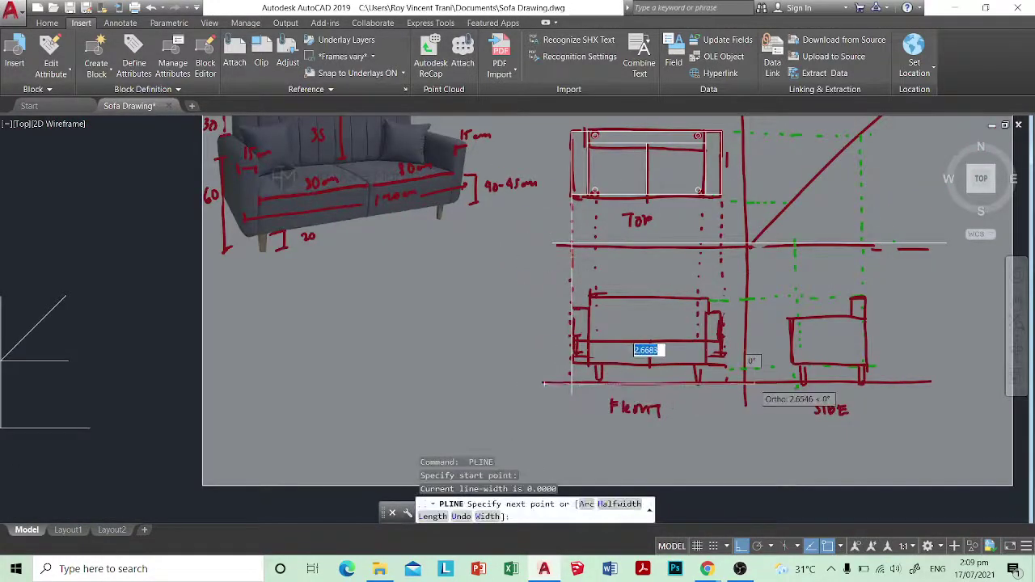
Step: Draw a horizontal polyline over the sketched ground line beneath the front and side views
scroll(754, 383, "down", 4)
left_click(824, 382)
key("Escape")
Step: Draw a vertical projection polyline from the top view's lower-right corner down past the front view's ground line
scroll(729, 338, "up", 4)
key("Return")
left_click(770, 222)
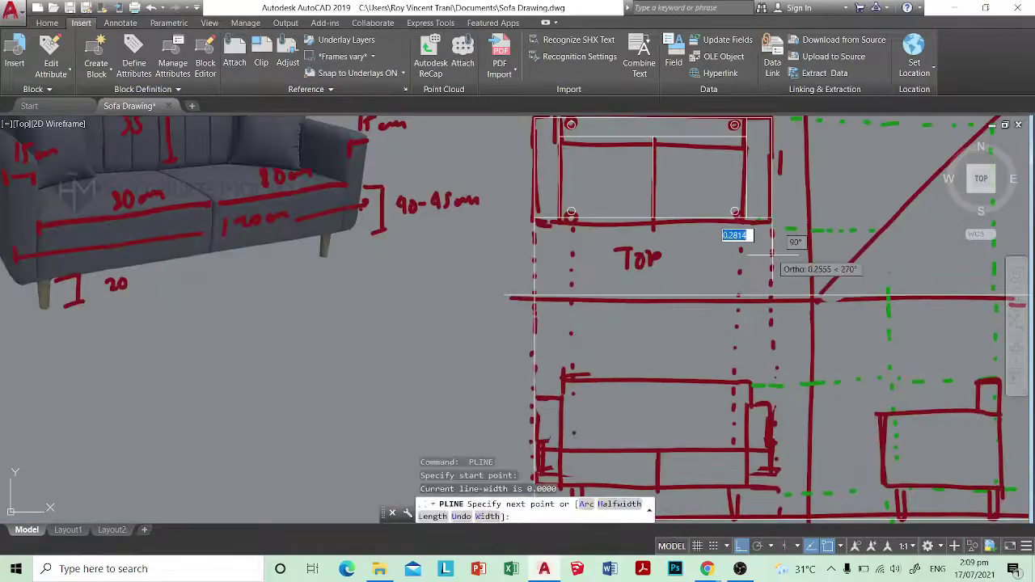
scroll(772, 259, "down", 3)
left_click(783, 382)
key("Escape")
Step: Draw a vertical projection polyline from the lower end of the left armrest's inner edge down past the ground line
scroll(702, 259, "up", 4)
key("Return")
left_click(670, 224)
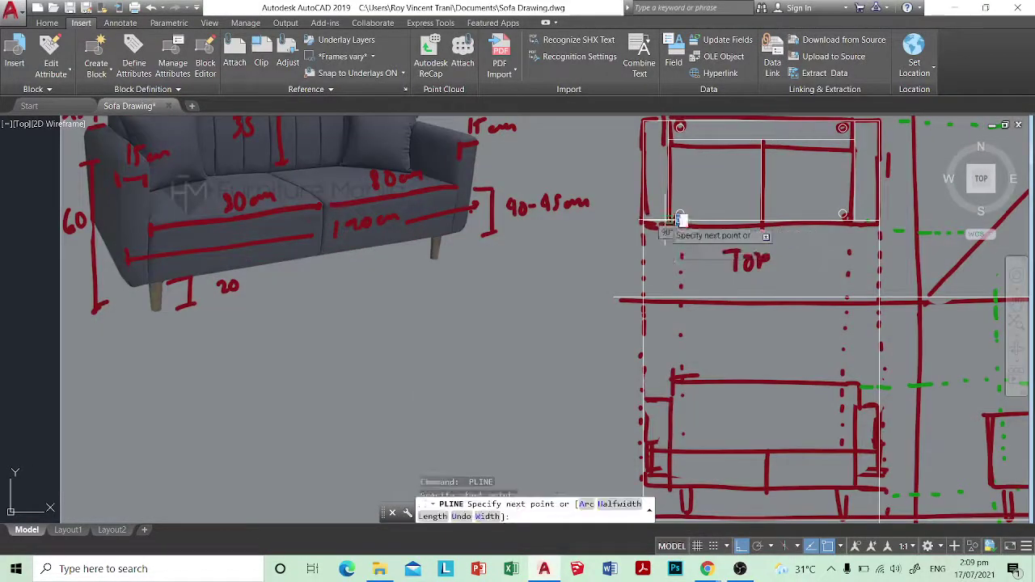
scroll(665, 223, "down", 2)
key("Escape")
Step: Draw a vertical projection polyline about 2.8 units long from the lower end of the right armrest's inner edge past the ground line
key("Return")
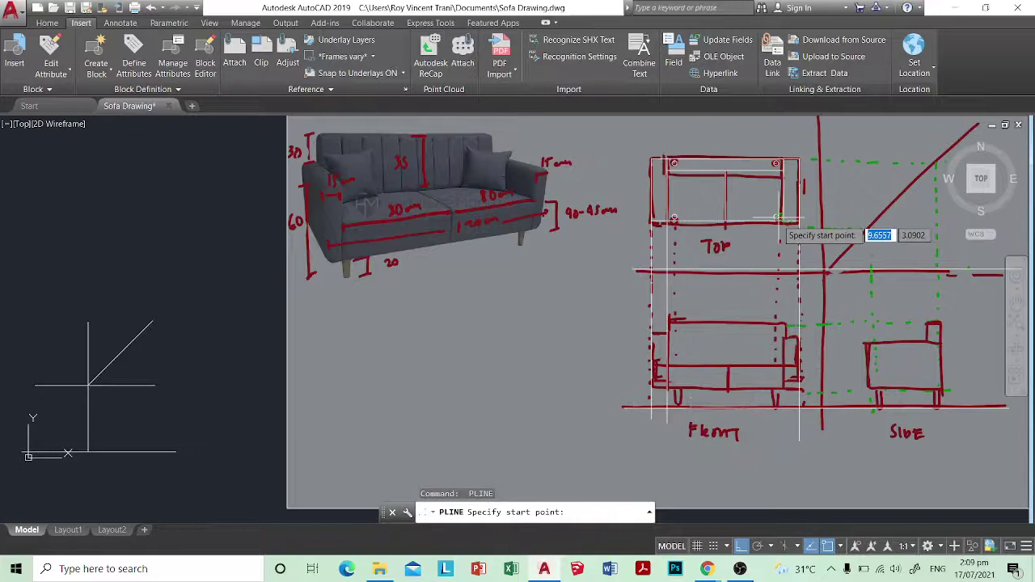
left_click(779, 219)
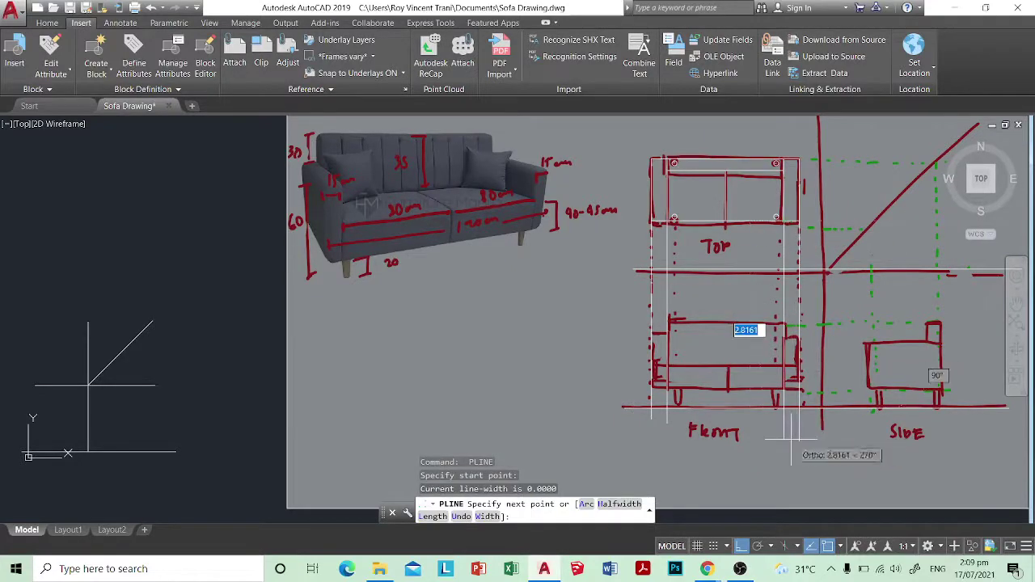
left_click(791, 441)
key("Escape")
Step: Offset the ground line upward by 0.2 to mark the underside of the sofa body above the legs
middle_click_drag(767, 392, 709, 378)
scroll(662, 382, "up", 2)
key("Escape")
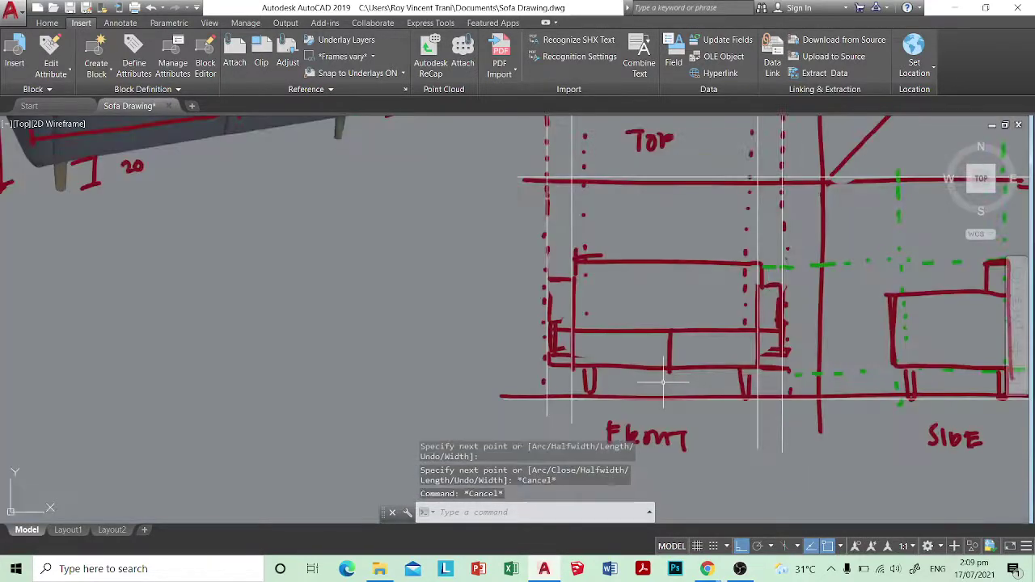
type("o")
key("Return")
type(".2")
key("Return")
left_click(671, 396)
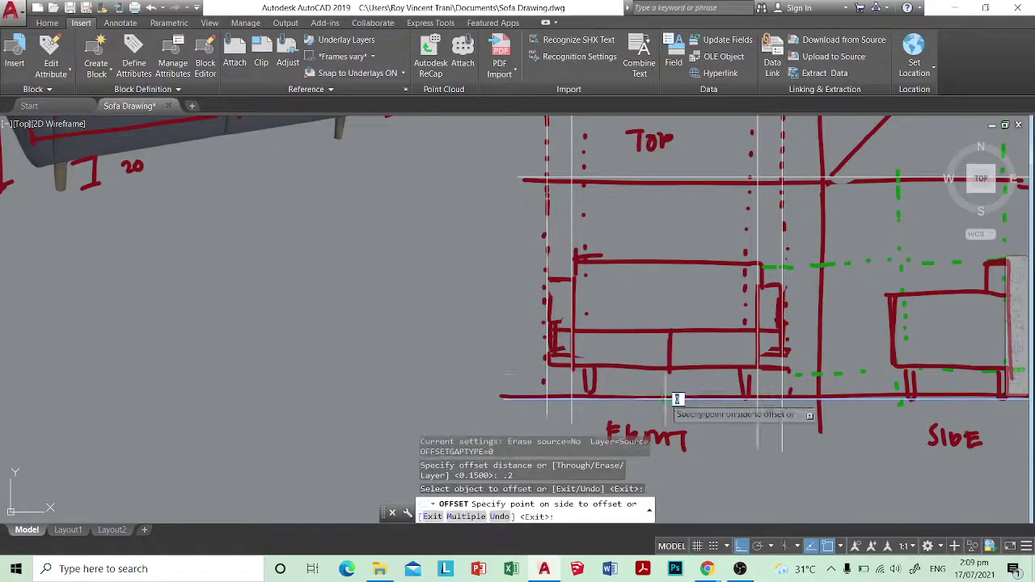
left_click(679, 359)
key("Escape")
scroll(679, 359, "down", 2)
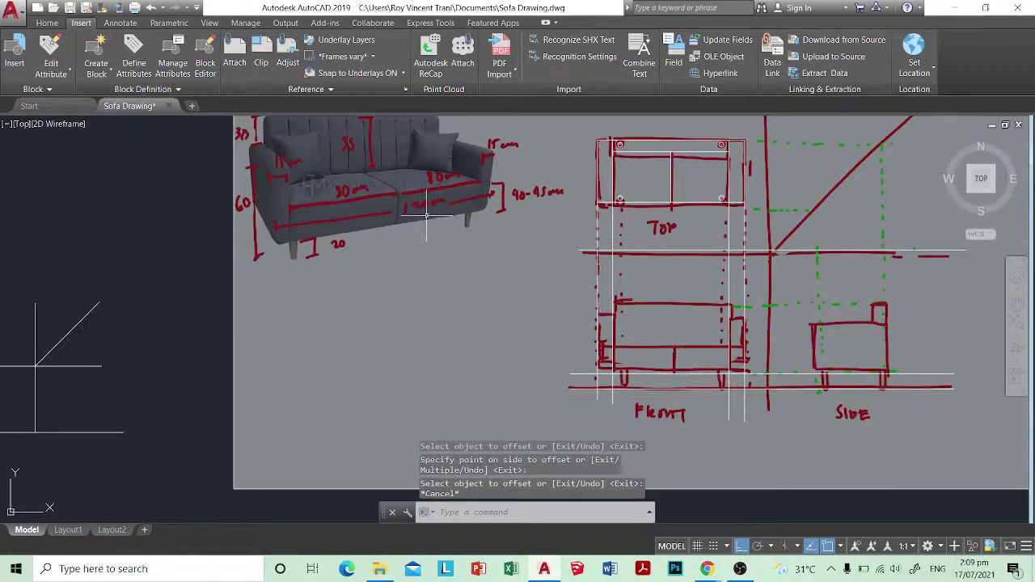
scroll(687, 371, "up", 2)
key("Escape")
key("Return")
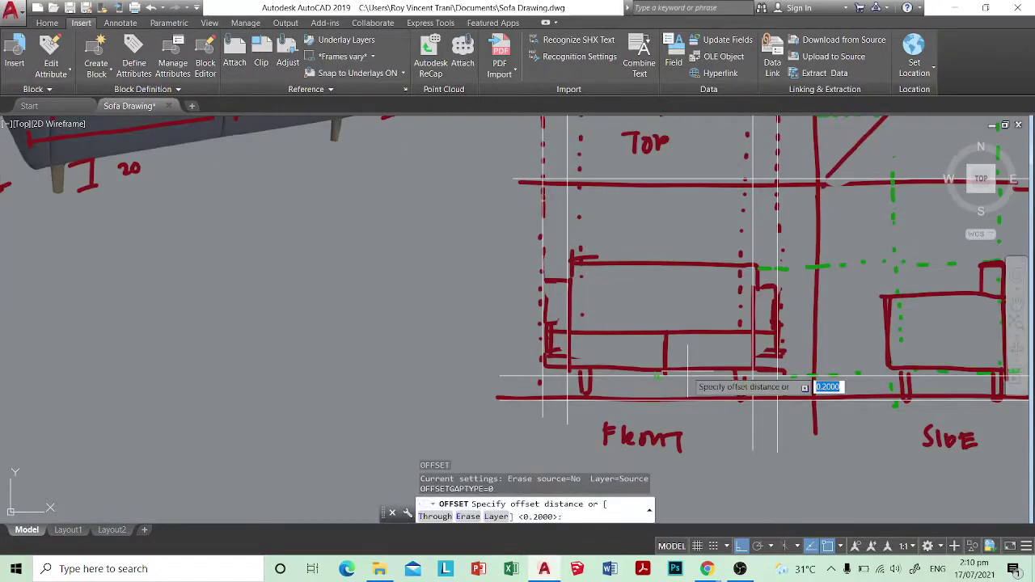
scroll(687, 372, "down", 3)
key("Escape")
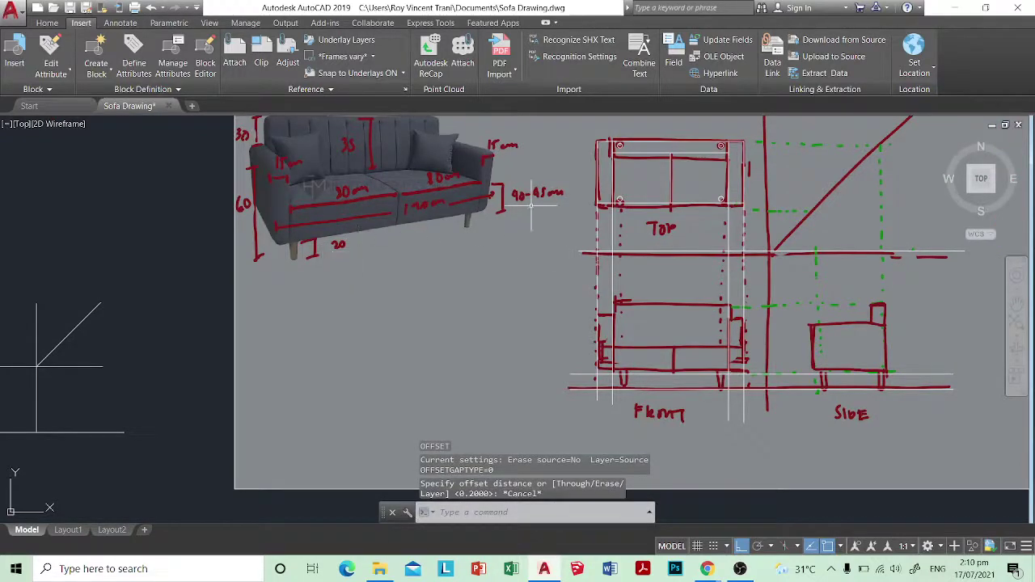
Step: Offset the sofa body's underside line upward by 25
key("Return")
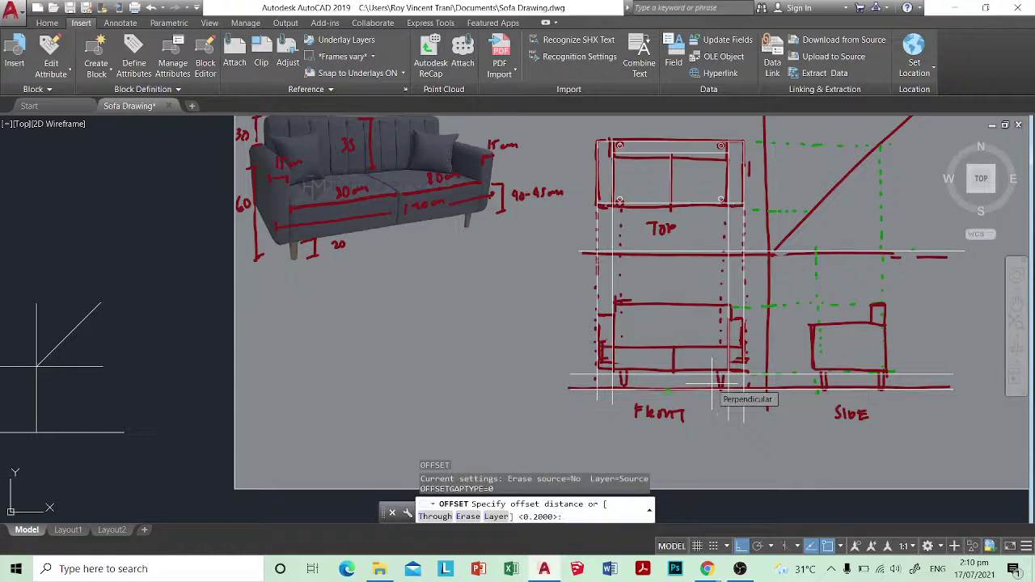
type("25")
key("Return")
left_click(685, 373)
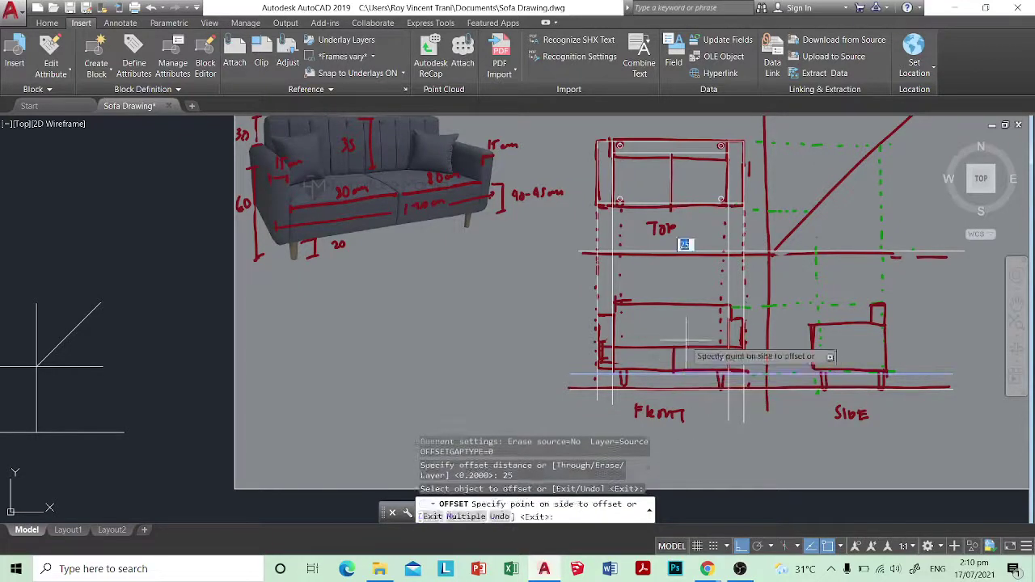
left_click(686, 343)
key("Escape")
scroll(695, 352, "up", 5)
key("Escape")
scroll(480, 286, "down", 10)
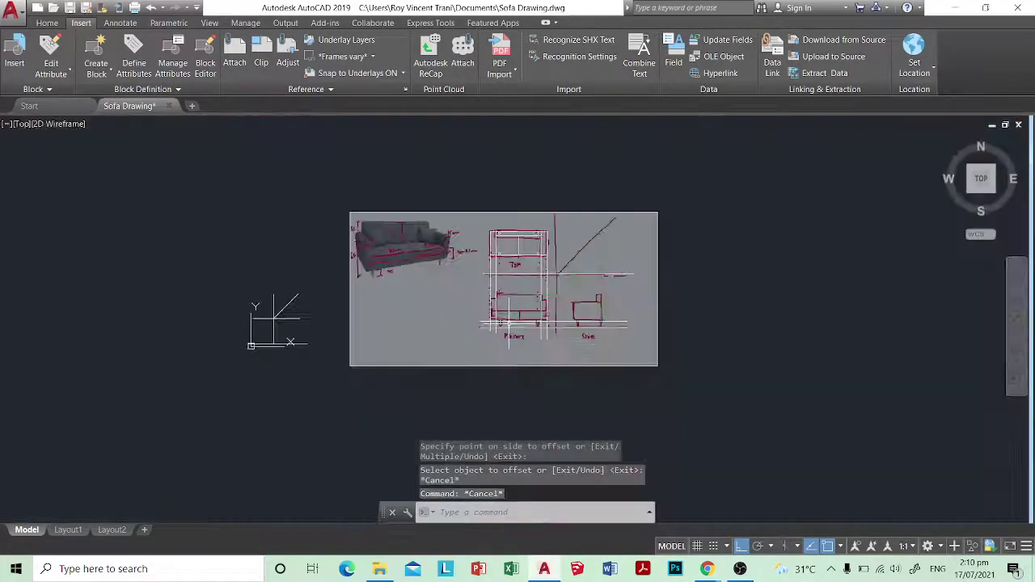
Step: Erase the line offset 25 units above the sofa body's underside
type("e")
key("Return")
left_click(531, 286)
left_click(506, 274)
key("Return")
key("Escape")
scroll(509, 324, "up", 14)
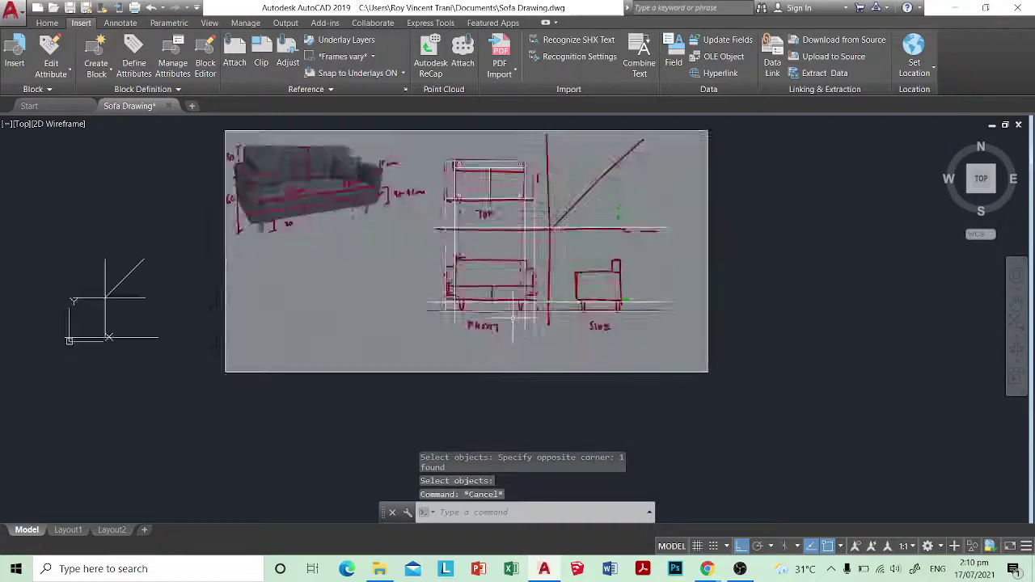
Step: Offset the sofa body's underside line upward by 0.25 to mark the seat height
key("Escape")
type("o")
key("Return")
type(".")
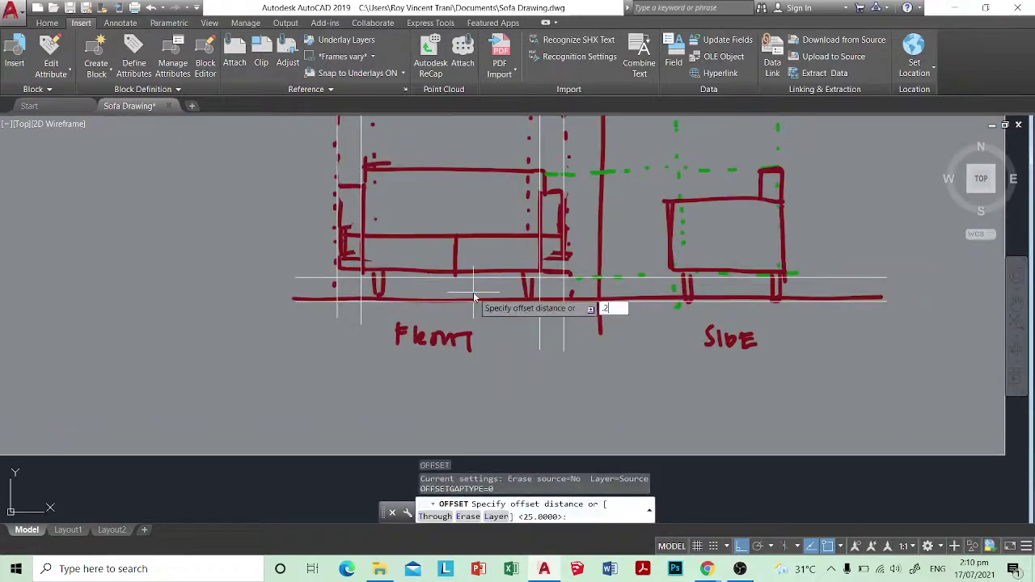
type("5")
key("Return")
left_click(476, 279)
left_click(484, 260)
middle_click_drag(486, 257, 570, 300)
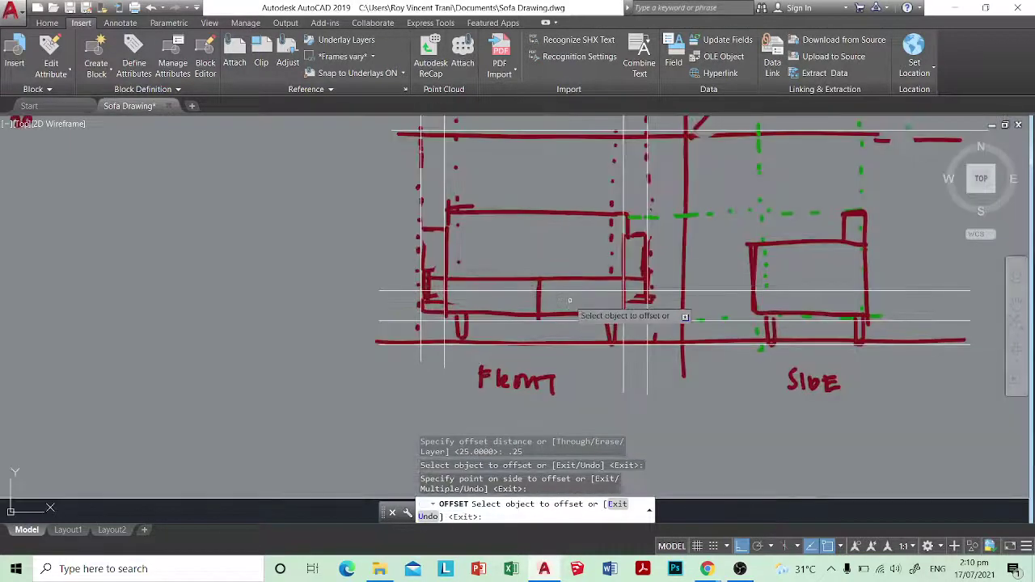
scroll(569, 300, "up", 4)
key("Escape")
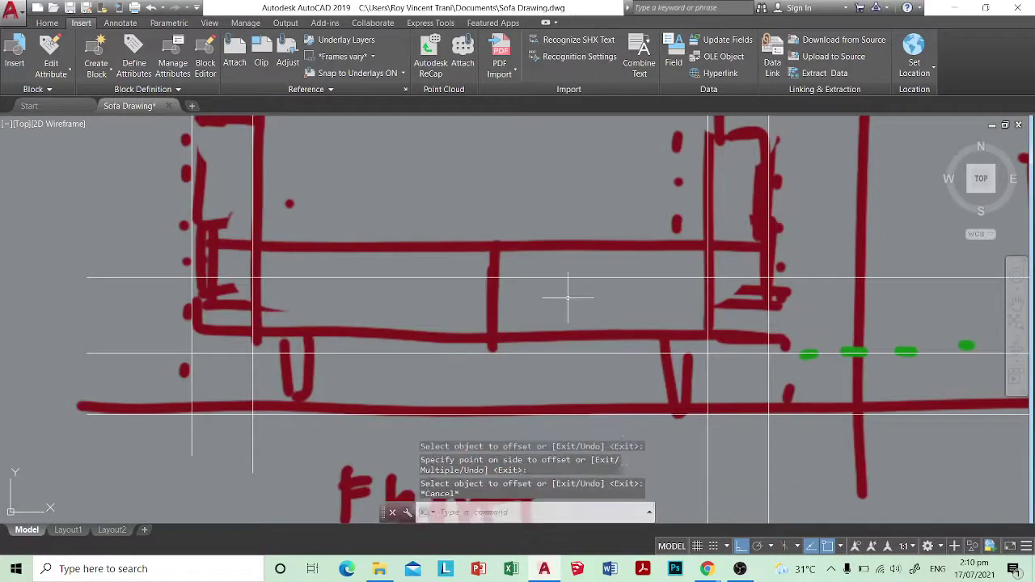
key("Return")
type("m")
key("Escape")
key("Escape")
type("m")
key("Return")
left_click(608, 380)
left_click(508, 218)
key("Return")
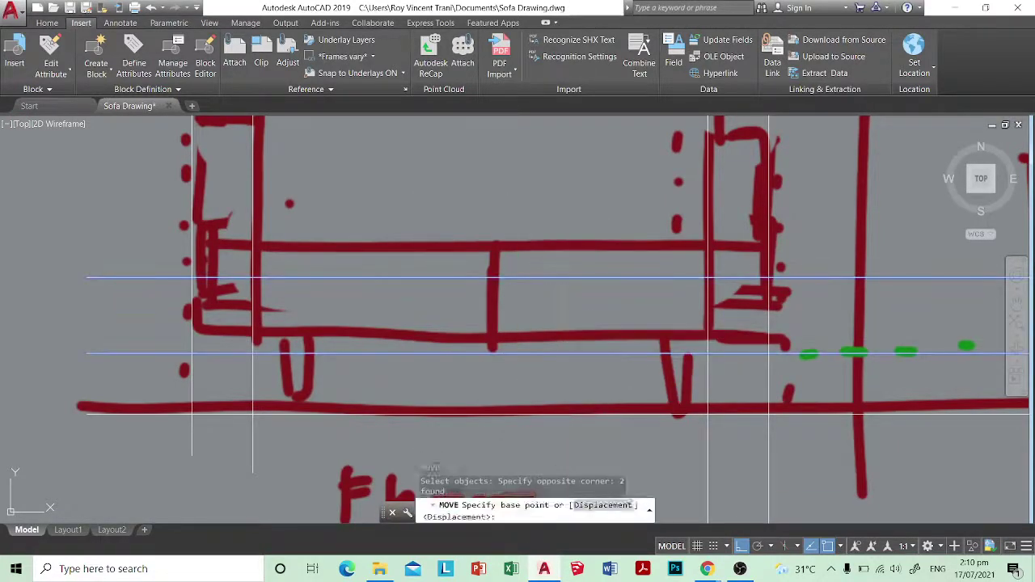
left_click(563, 314)
key("Escape")
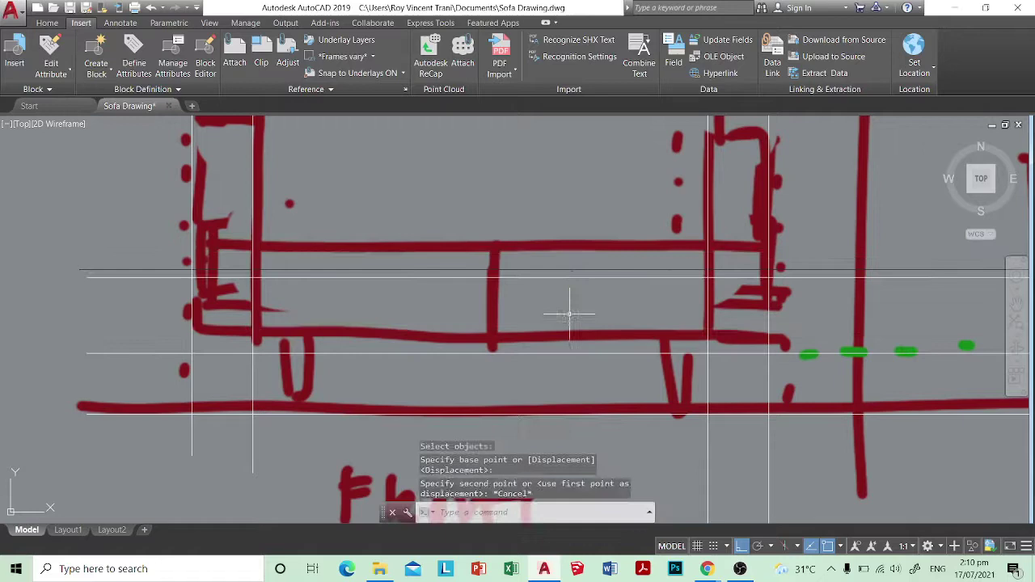
Step: Erase the seat line that was offset 0.25 above the sofa body's underside
type("e")
key("Return")
left_click(562, 296)
left_click(524, 256)
key("Return")
key("Escape")
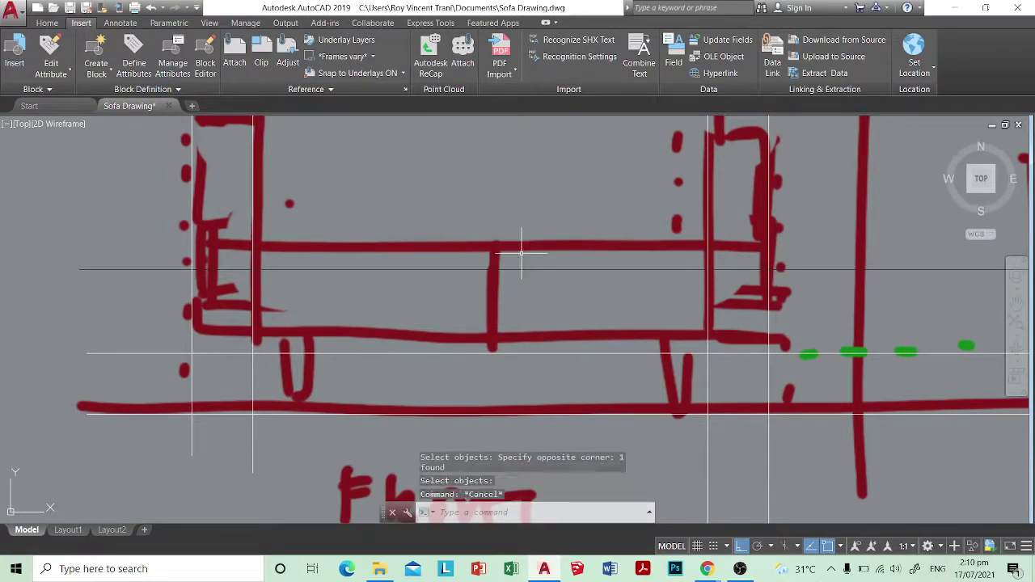
Step: Offset the sofa body's underside line upward by 0.3 to mark the seat height in the front view
type(".3")
key("Return")
left_click(536, 351)
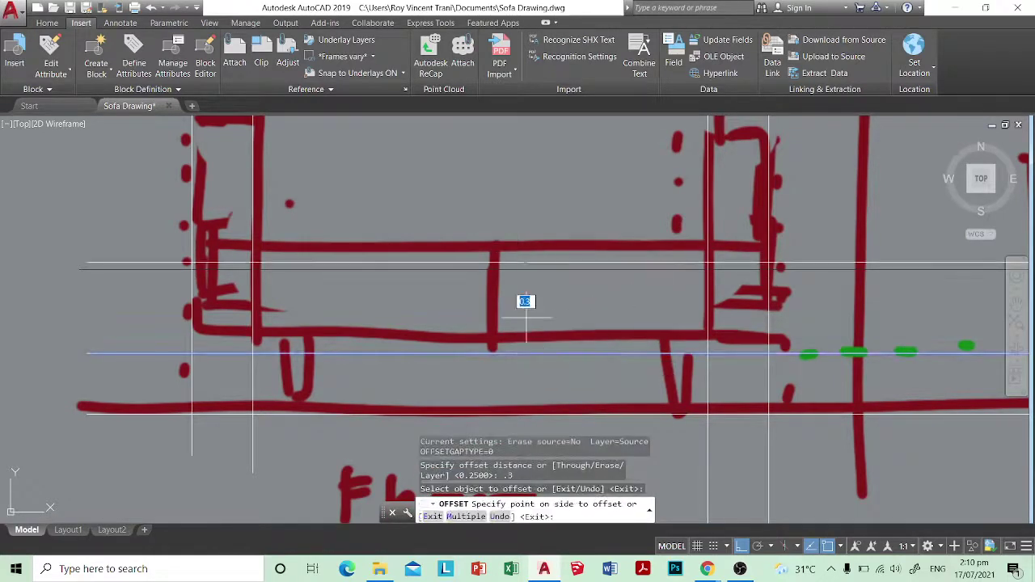
left_click(526, 302)
scroll(552, 303, "down", 3)
key("Escape")
scroll(518, 285, "up", 4)
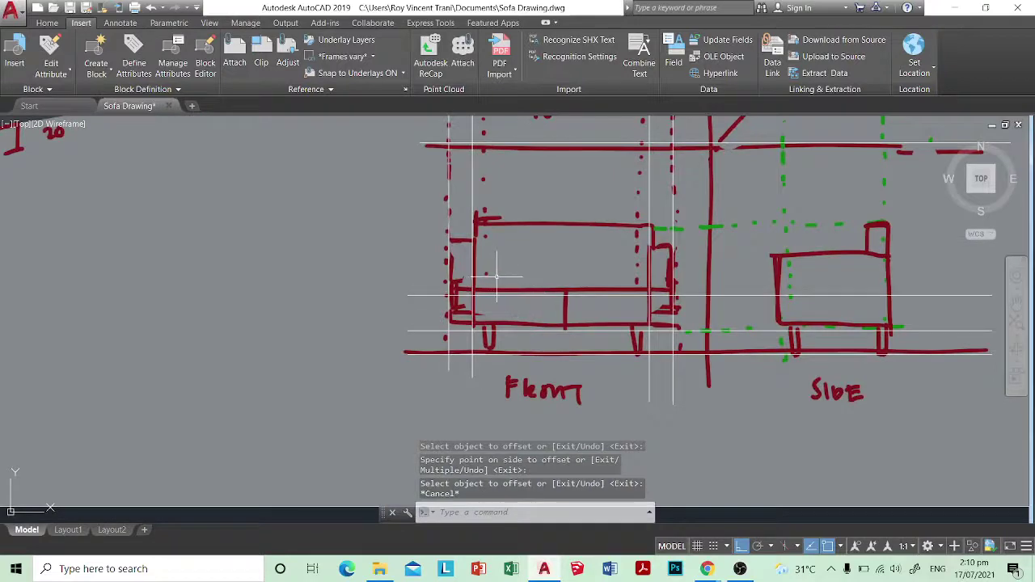
Step: Offset the ground line upward by 90 for the sofa's overall height
scroll(358, 247, "down", 3)
scroll(358, 244, "up", 2)
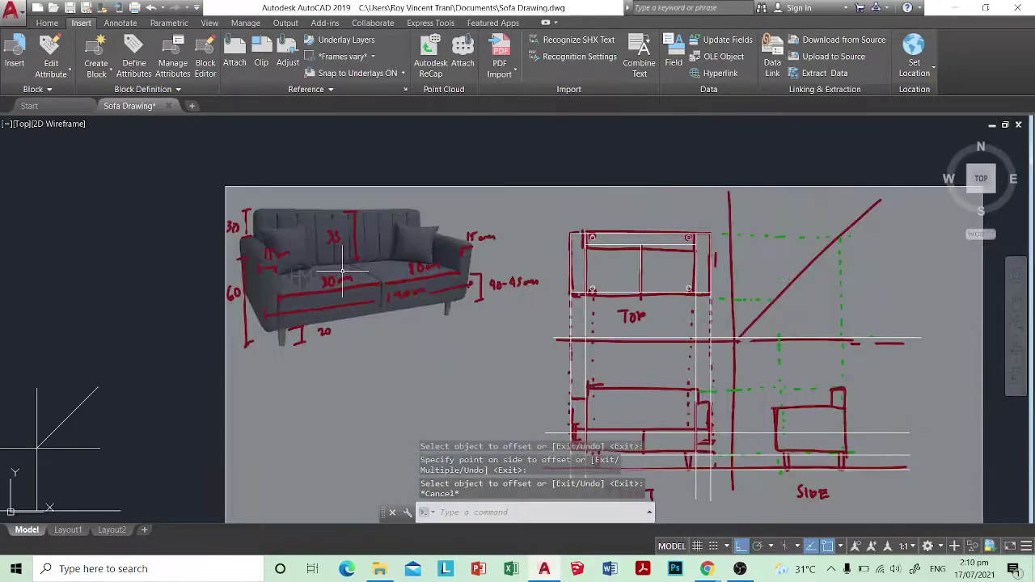
scroll(573, 341, "up", 3)
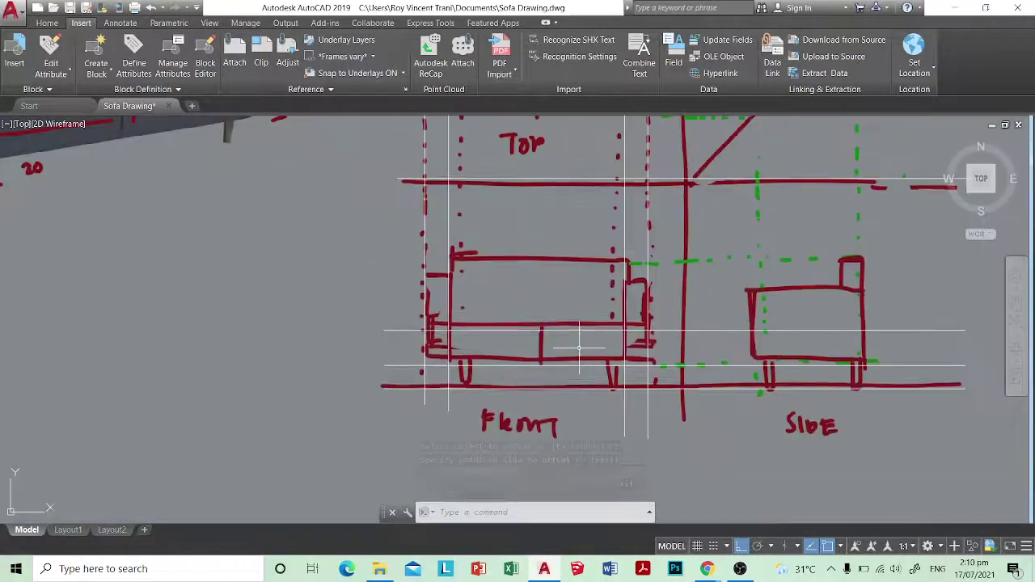
key("Return")
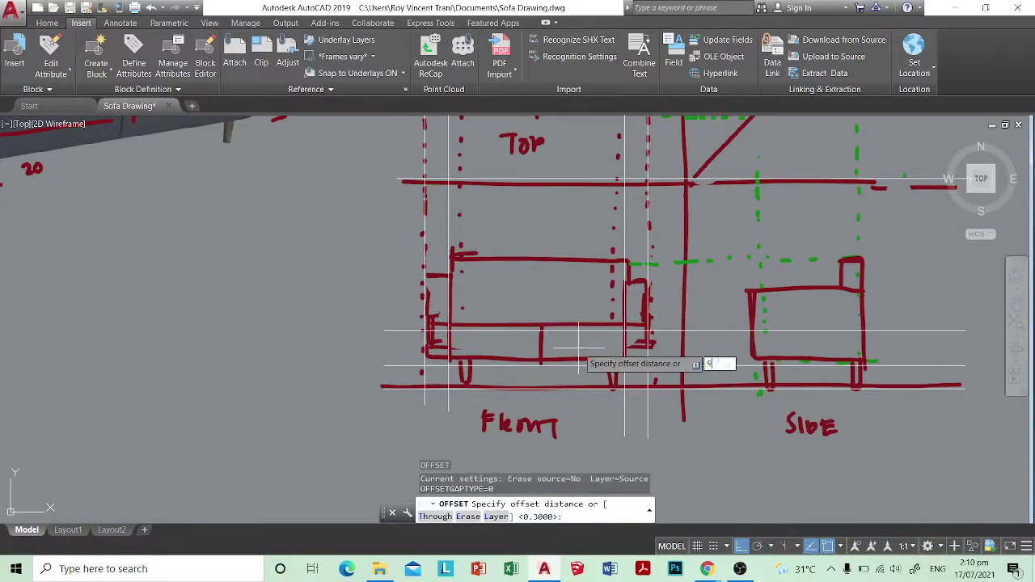
left_click(582, 386)
left_click(551, 247)
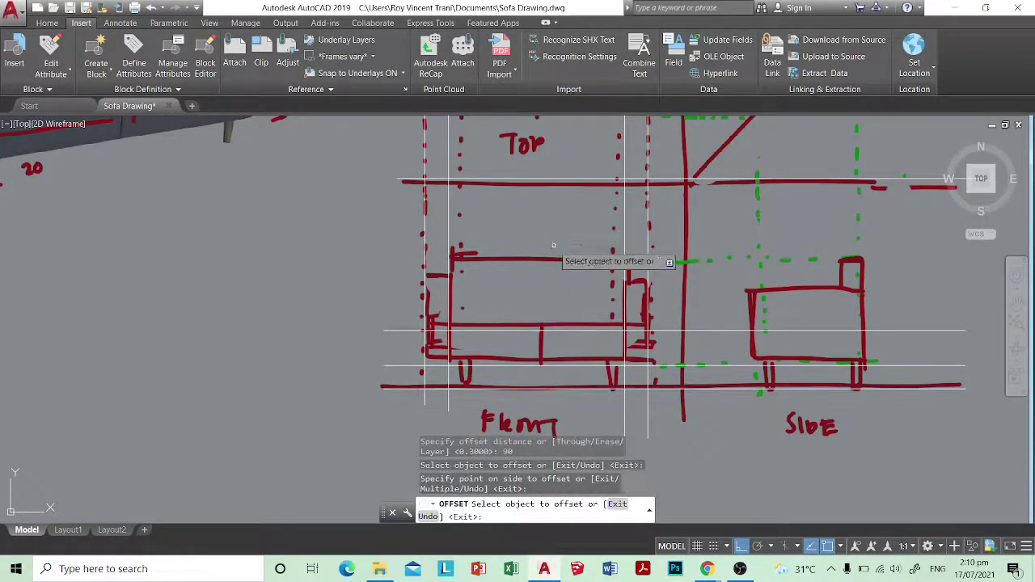
scroll(533, 279, "down", 6)
scroll(568, 274, "down", 5)
Step: Erase the far-off line that was offset 90 units from the ground line
key("Escape")
type("e")
key("Return")
left_click(583, 232)
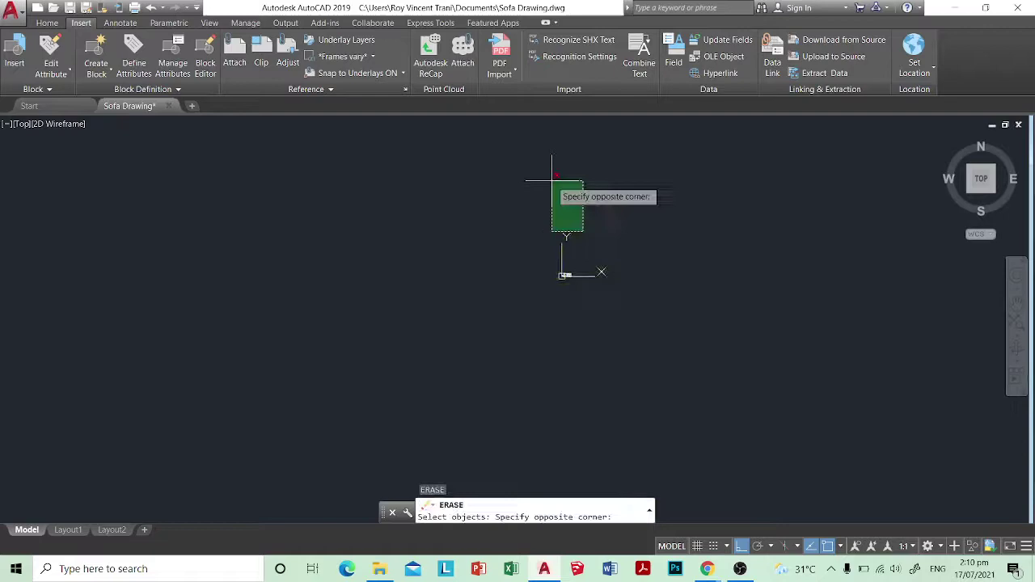
left_click(549, 183)
key("Return")
key("Escape")
Step: Offset the ground line upward by 0.9 to mark the sofa's overall height in the front view
scroll(576, 275, "up", 8)
key("Escape")
scroll(540, 306, "up", 2)
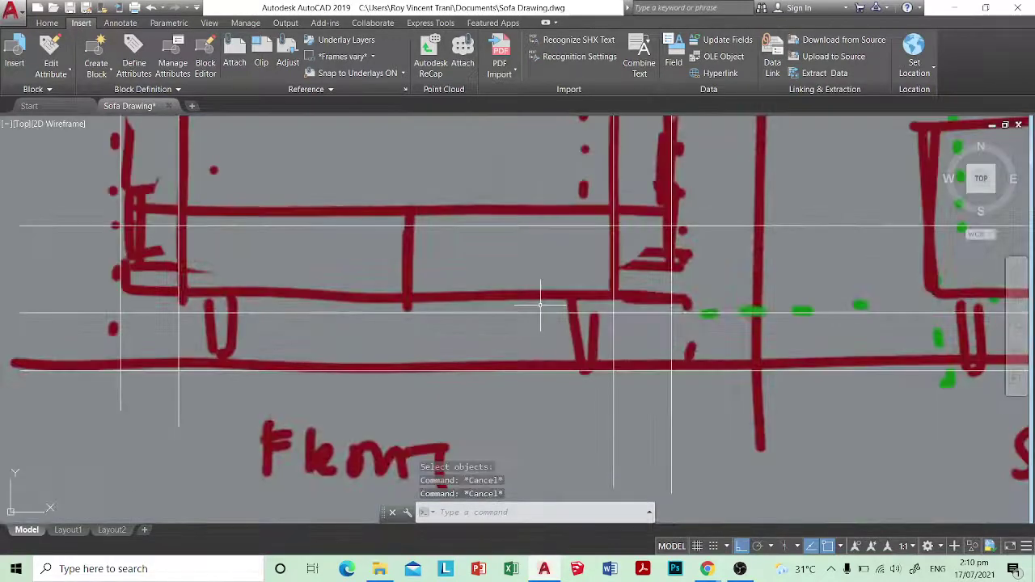
type("o")
key("Return")
type(".9")
key("Return")
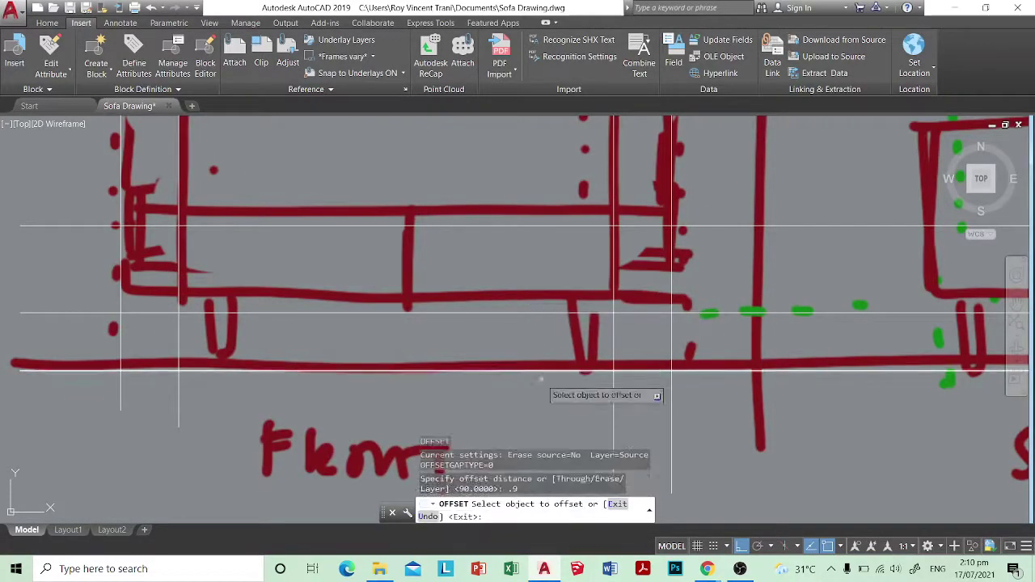
scroll(531, 323, "down", 5)
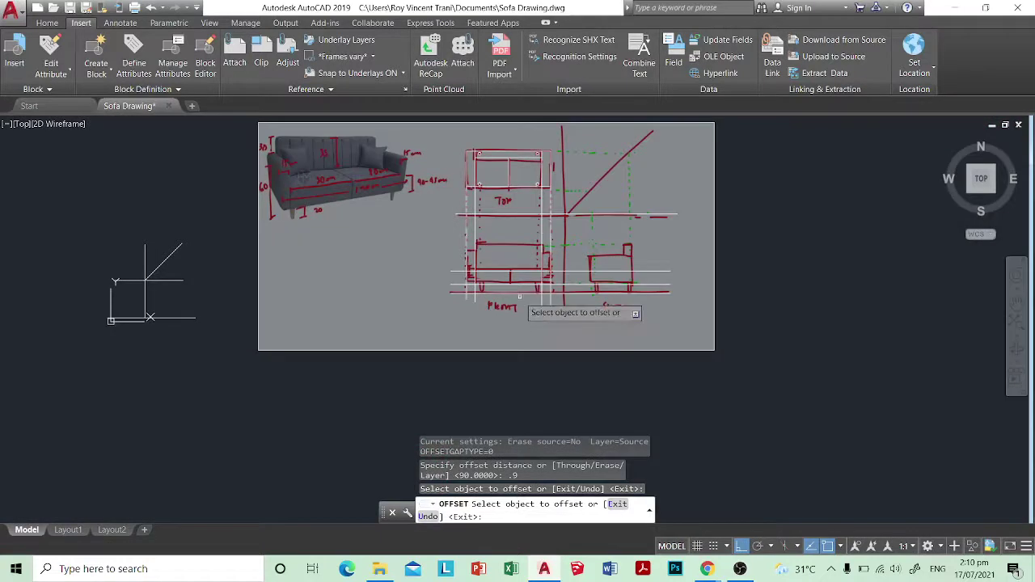
left_click(518, 295)
left_click(516, 251)
scroll(518, 254, "up", 6)
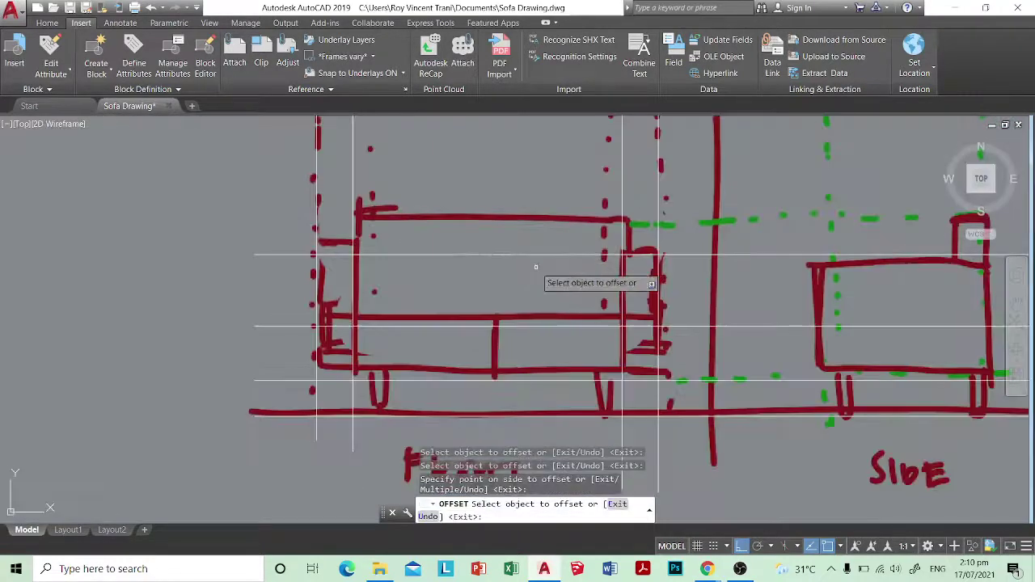
Step: Erase the 0.9 height line and offset the ground line upward by 1 for the sofa's overall height
type("e")
key("Return")
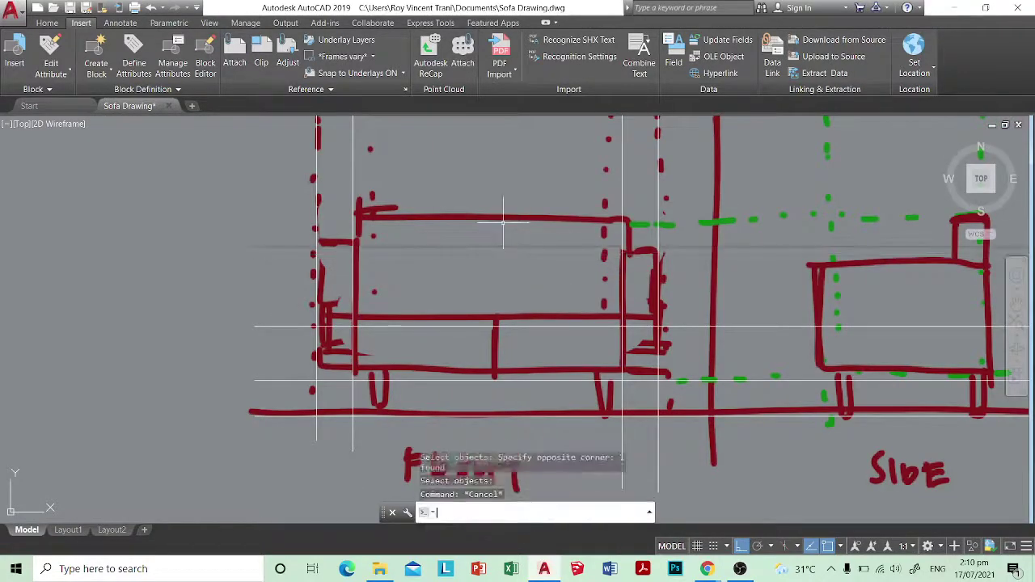
key("Return")
type("1")
key("Return")
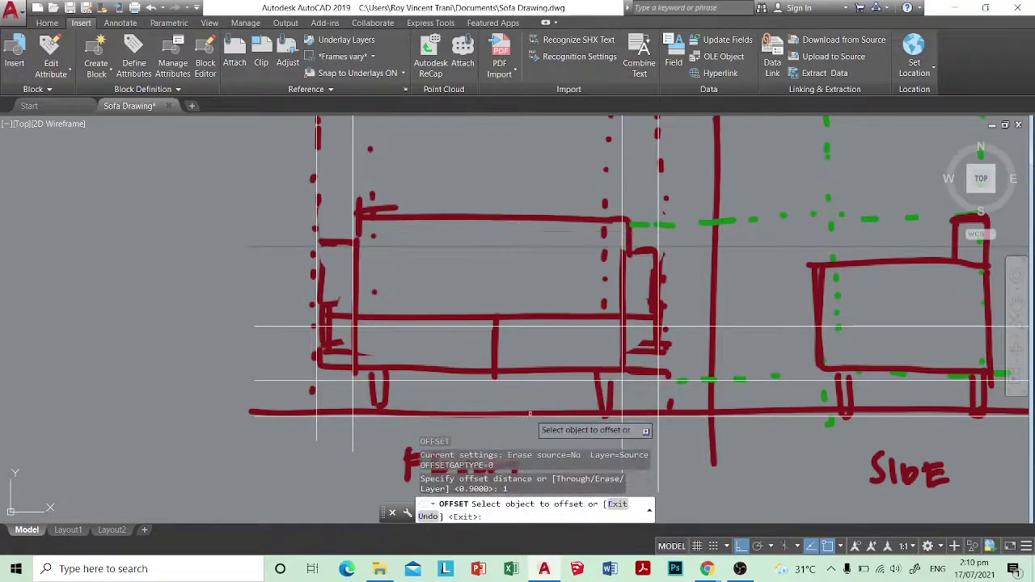
left_click(530, 412)
left_click(498, 285)
scroll(498, 285, "down", 5)
scroll(498, 284, "up", 5)
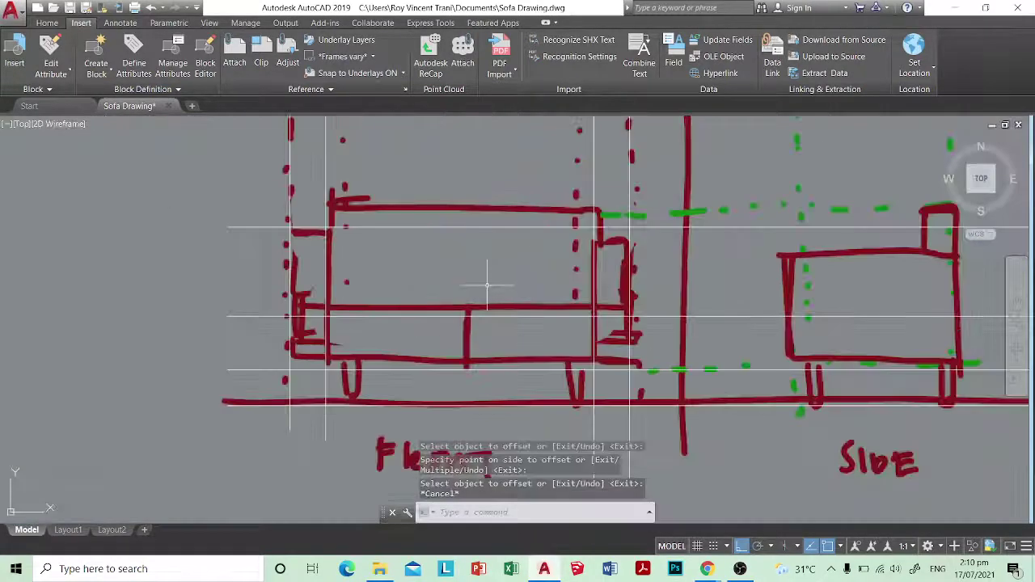
key("Escape")
type("m")
key("Return")
left_click(550, 388)
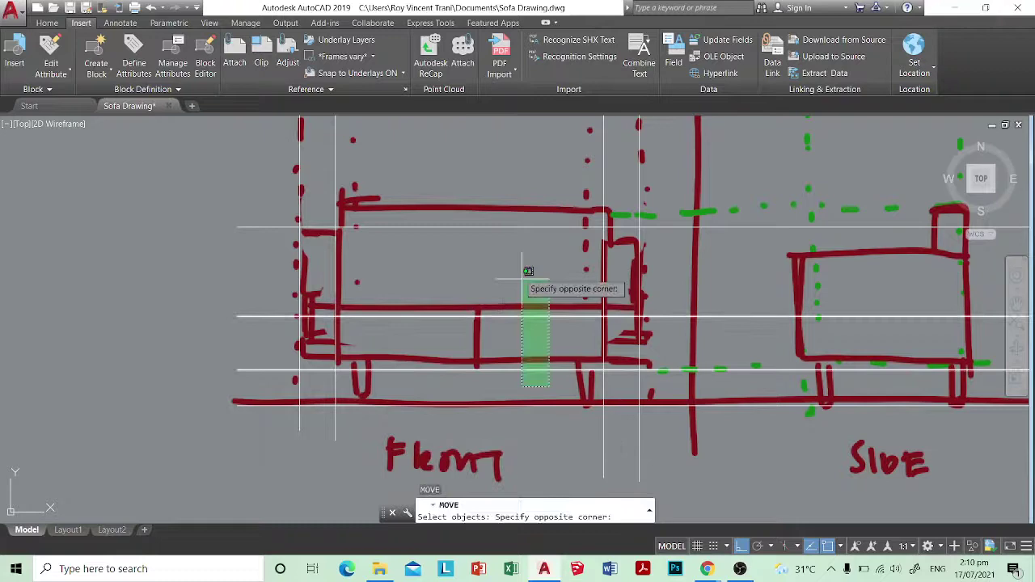
left_click(496, 213)
key("Return")
left_click(518, 266)
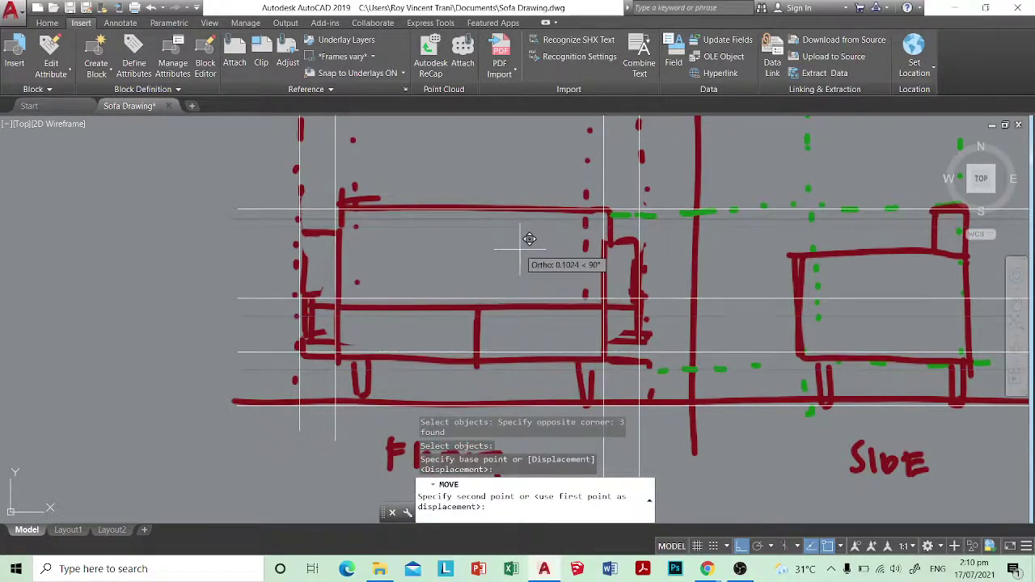
key("Escape")
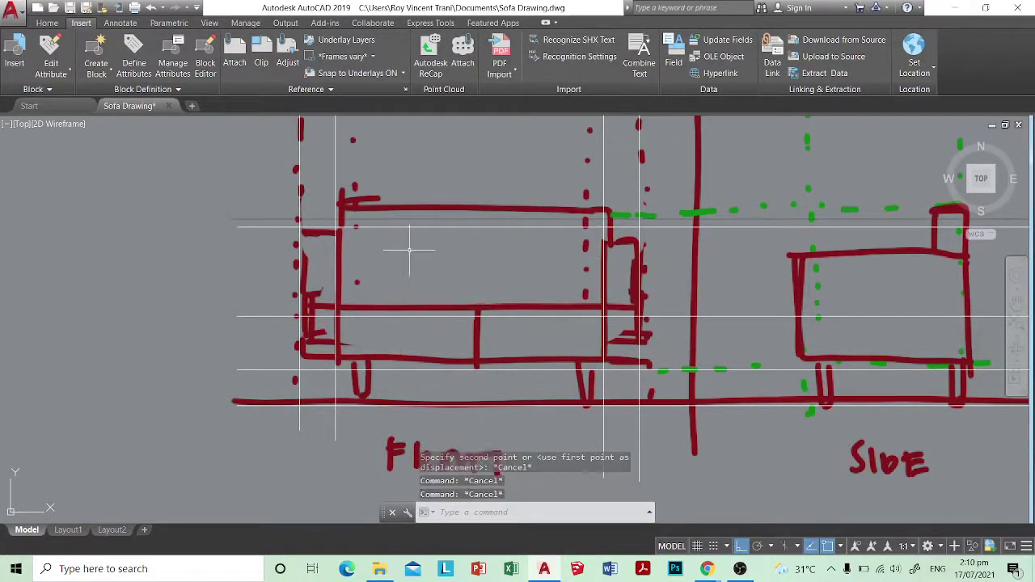
Step: Offset the front view's overall-height line downward by 0.2
type("o")
key("Return")
type(".2")
key("Return")
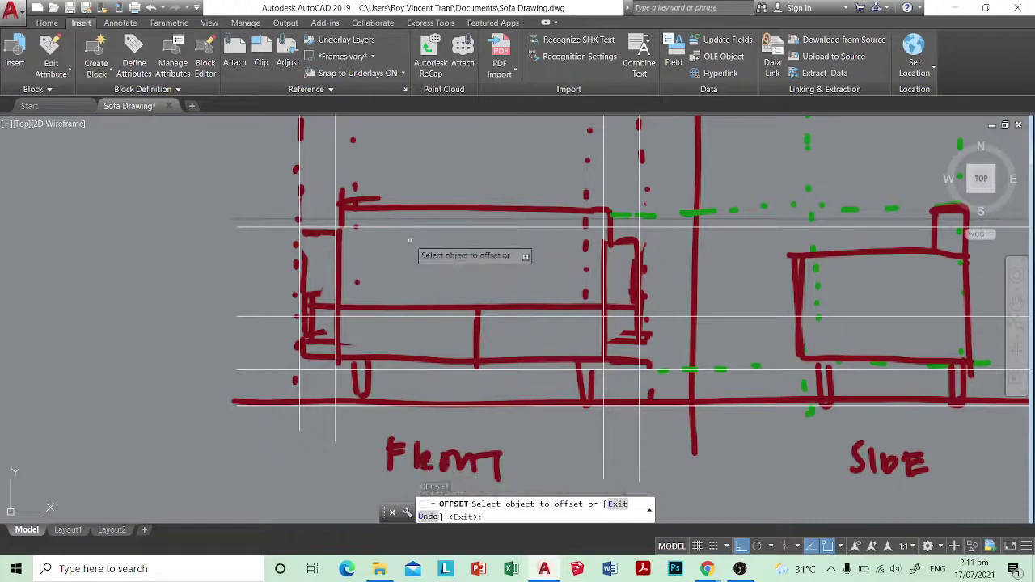
left_click(415, 227)
left_click(425, 268)
key("Return")
Step: Erase the line offset 0.2 below the overall-height line
type("e")
key("Return")
left_click(464, 272)
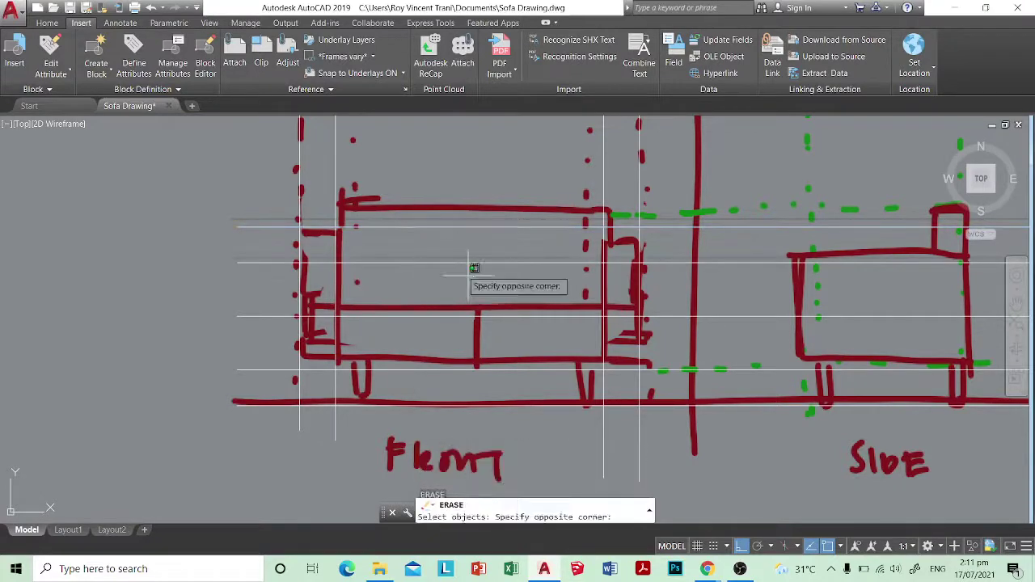
left_click(437, 249)
key("Return")
key("Escape")
Step: Offset the overall-height line downward by 0.1 to mark the armrest height in the front view
key("Return")
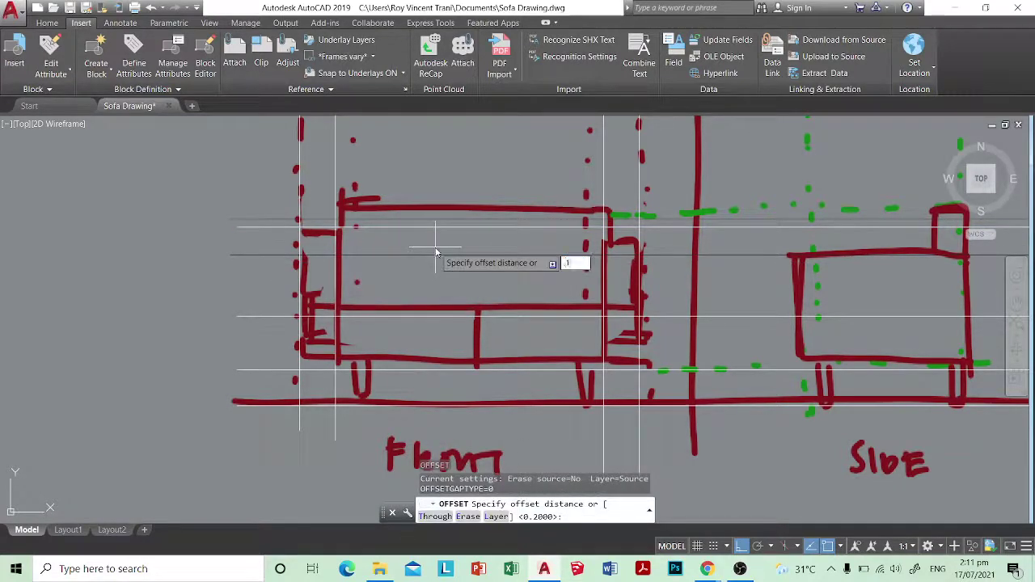
key("Return")
left_click(453, 228)
left_click(470, 271)
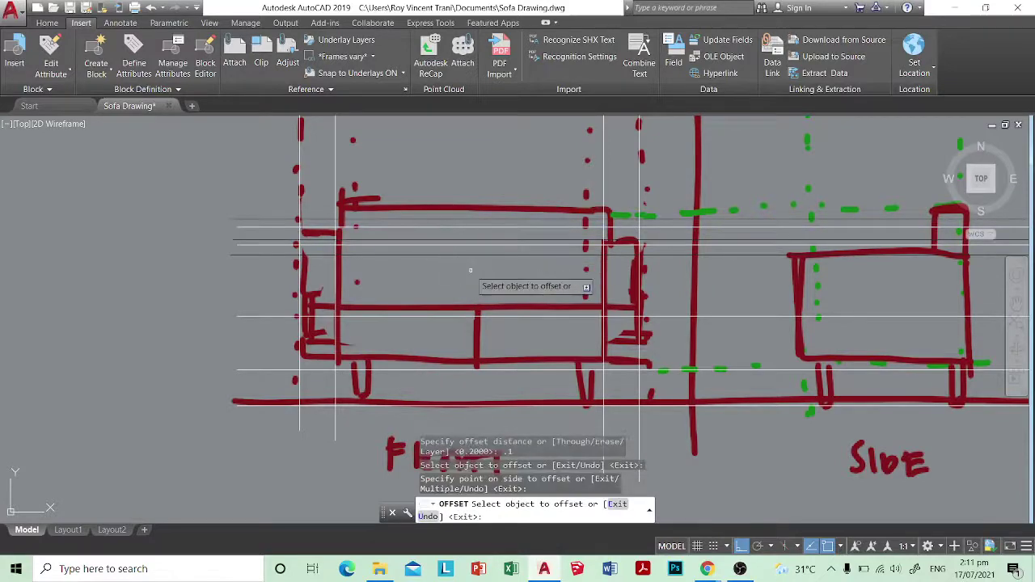
key("Escape")
Step: Try to move the reference sketch image aside from the linework, and undo the move
scroll(477, 269, "down", 6)
scroll(477, 268, "up", 4)
scroll(478, 270, "down", 4)
key("Escape")
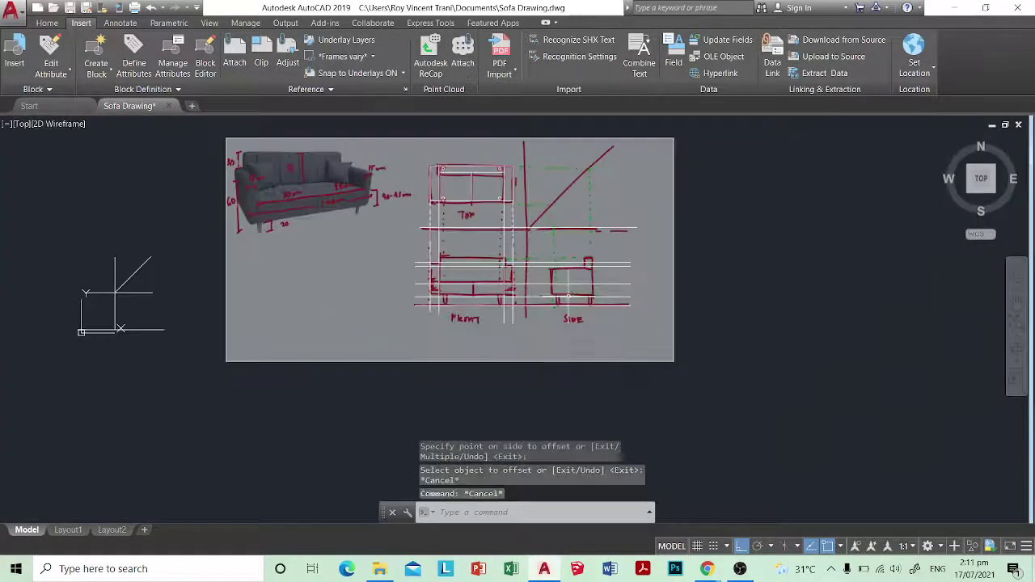
type("m")
key("Return")
left_click(667, 385)
left_click(610, 343)
key("Return")
left_click(345, 338)
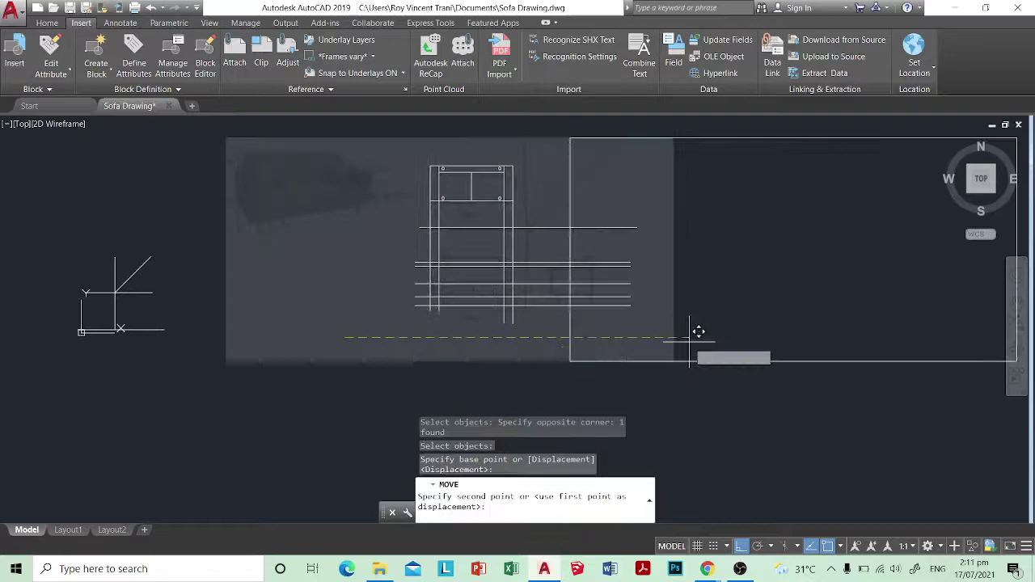
left_click(690, 342)
key("Escape")
key("ctrl+z")
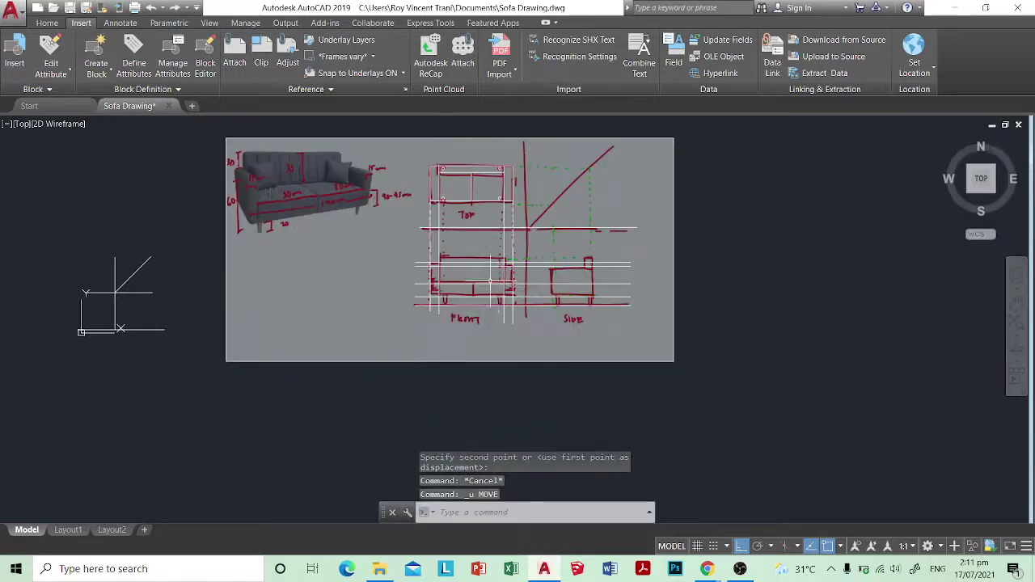
scroll(490, 263, "up", 4)
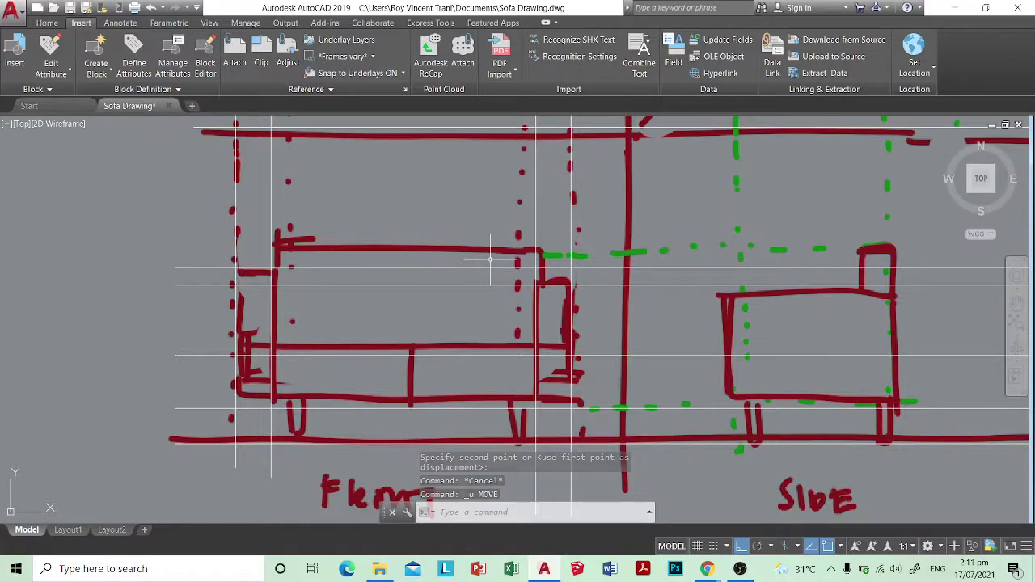
left_click(783, 566)
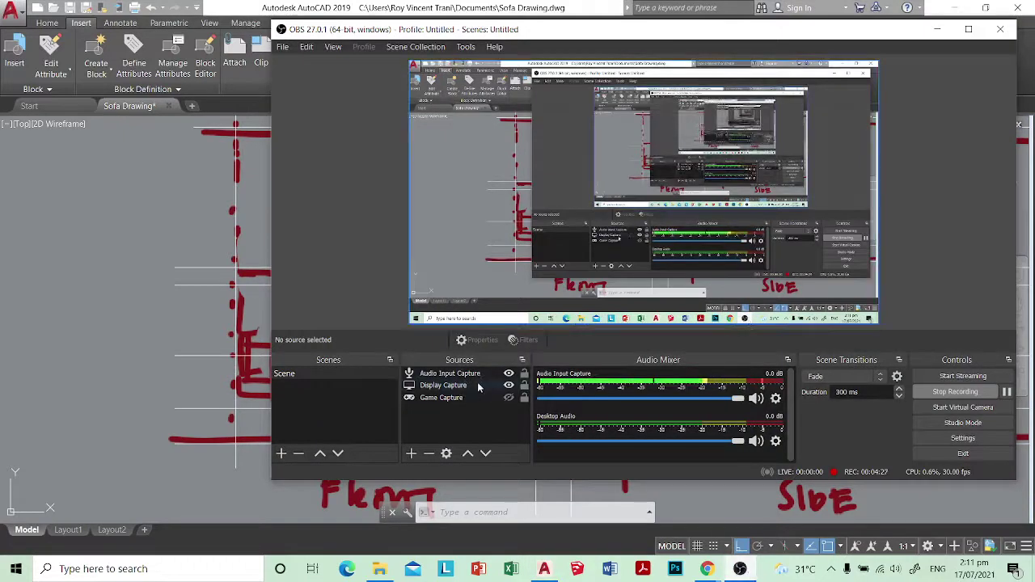
left_click(937, 29)
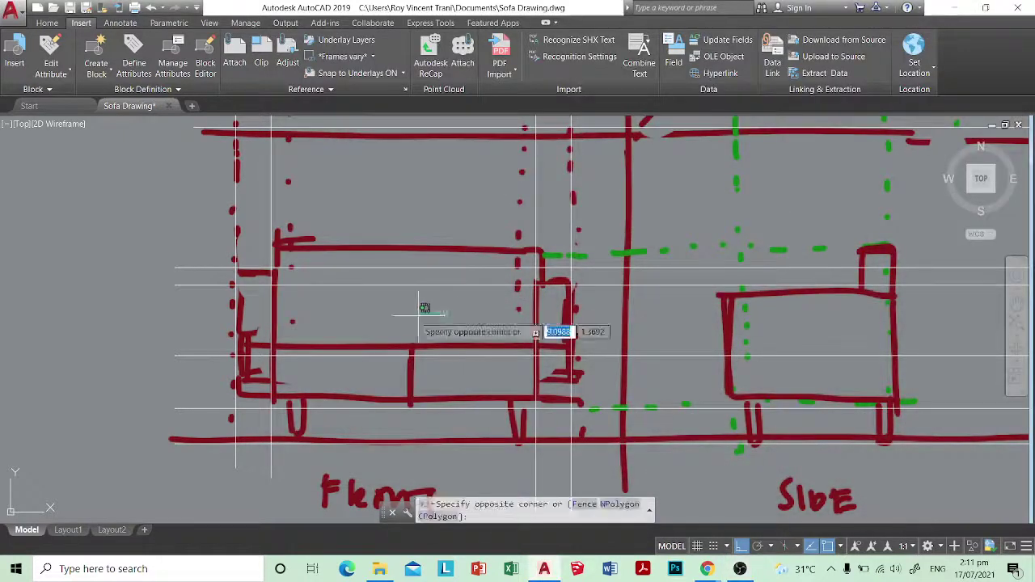
Step: Trim the vertical projection lines above the overall-height line on both sides of the front view
middle_click_drag(341, 325, 375, 301)
scroll(302, 230, "up", 3)
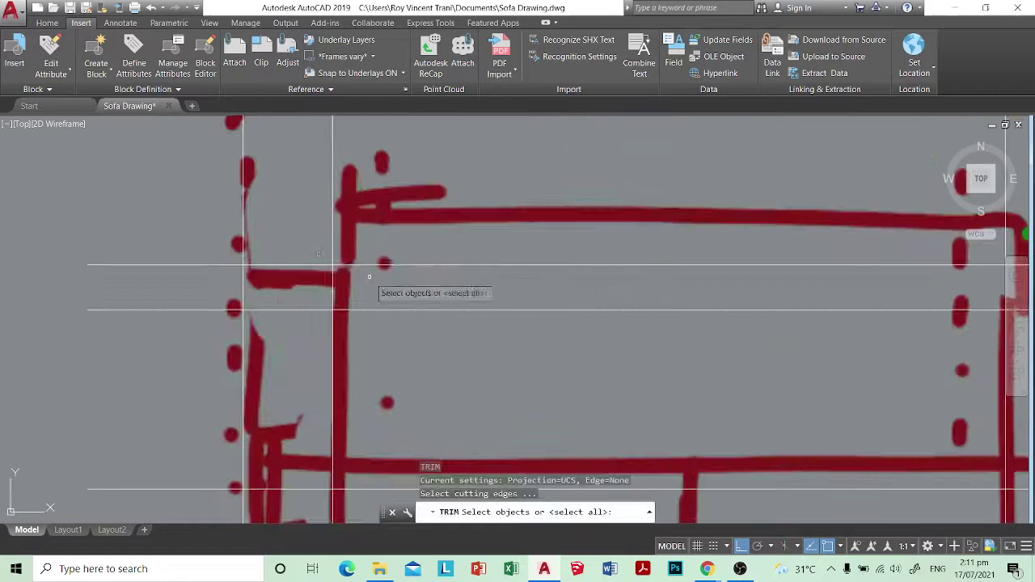
left_click(370, 277)
left_click(350, 215)
key("Return")
scroll(351, 217, "down", 2)
left_click(362, 211)
left_click(272, 196)
left_click(838, 211)
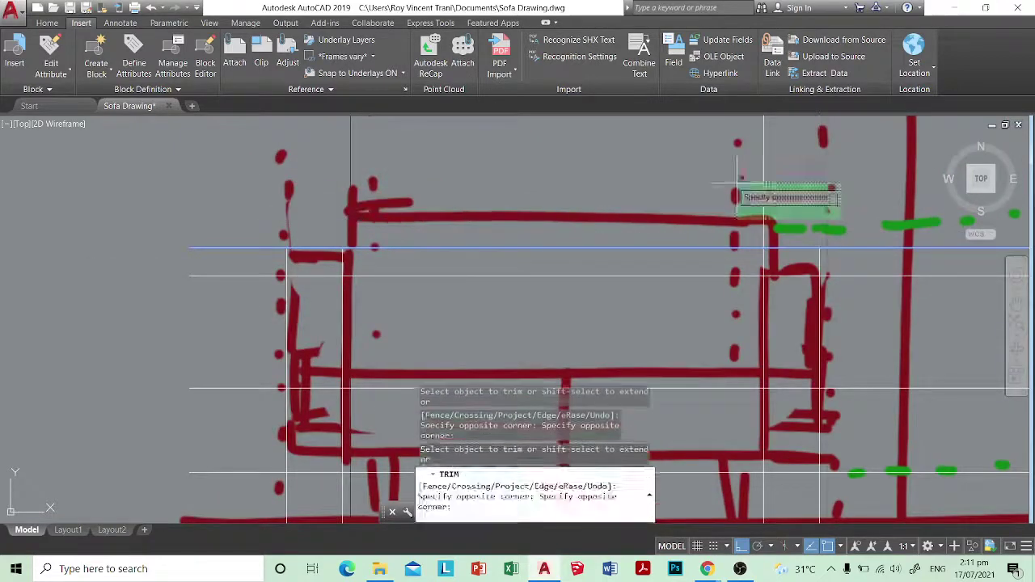
left_click(737, 183)
key("Return")
Step: Trim the left armrest's outer vertical line above the armrest-height line
key("Return")
scroll(315, 288, "up", 4)
left_click(342, 286)
left_click(315, 217)
key("Return")
left_click(326, 216)
left_click(233, 208)
key("Escape")
scroll(250, 234, "down", 5)
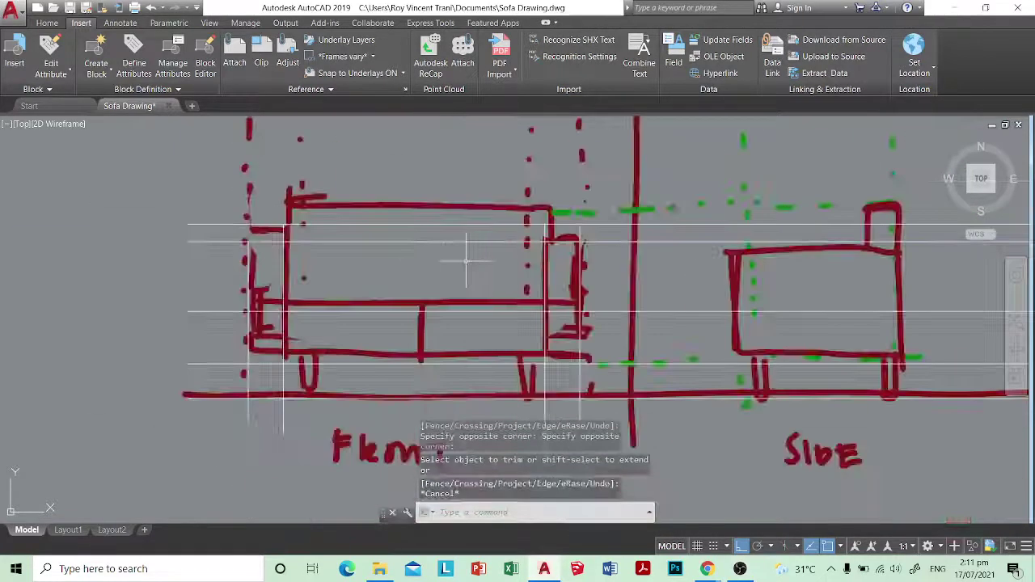
Step: Trim the right armrest's outer vertical line and the armrest-height line where they extend past their shared corner
key("Return")
scroll(544, 239, "up", 4)
left_click(664, 260)
left_click(645, 233)
key("Return")
key("Return")
left_click(672, 314)
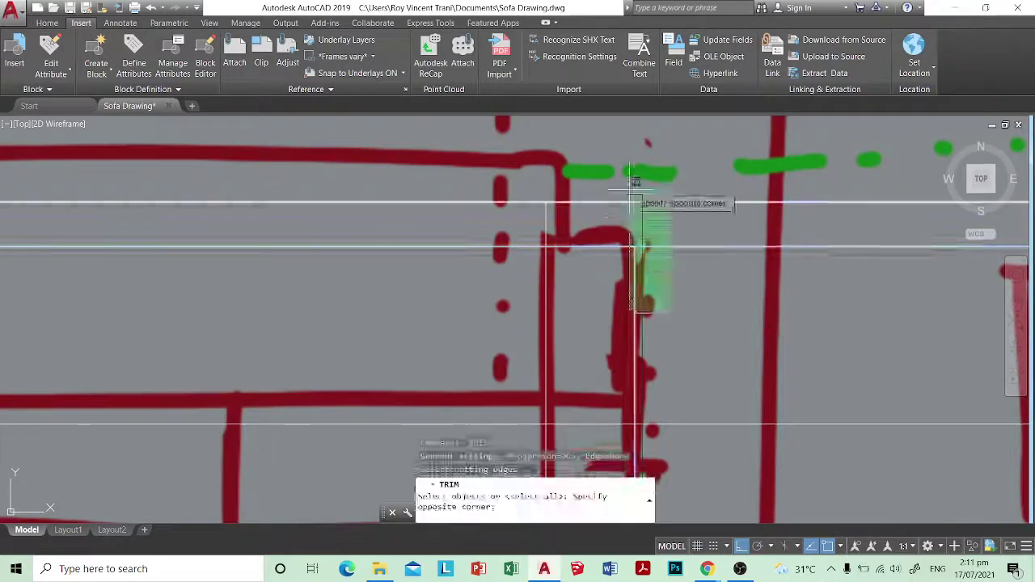
left_click(634, 183)
key("Return")
left_click(699, 290)
left_click(680, 179)
left_click(593, 219)
left_click(571, 179)
scroll(600, 232, "down", 6)
key("Return")
Step: Trim the overall-height line left of the backrest edge and the armrest-height line beyond the left armrest's outer edge
key("Return")
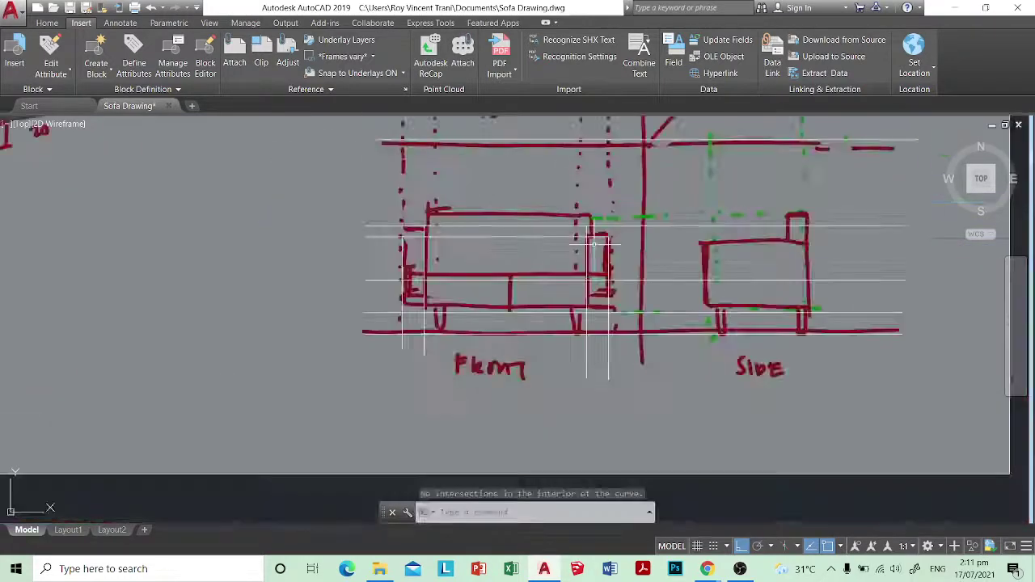
scroll(571, 229, "up", 4)
left_click(639, 275)
left_click(304, 194)
left_click(179, 314)
left_click(144, 189)
key("Return")
left_click(189, 234)
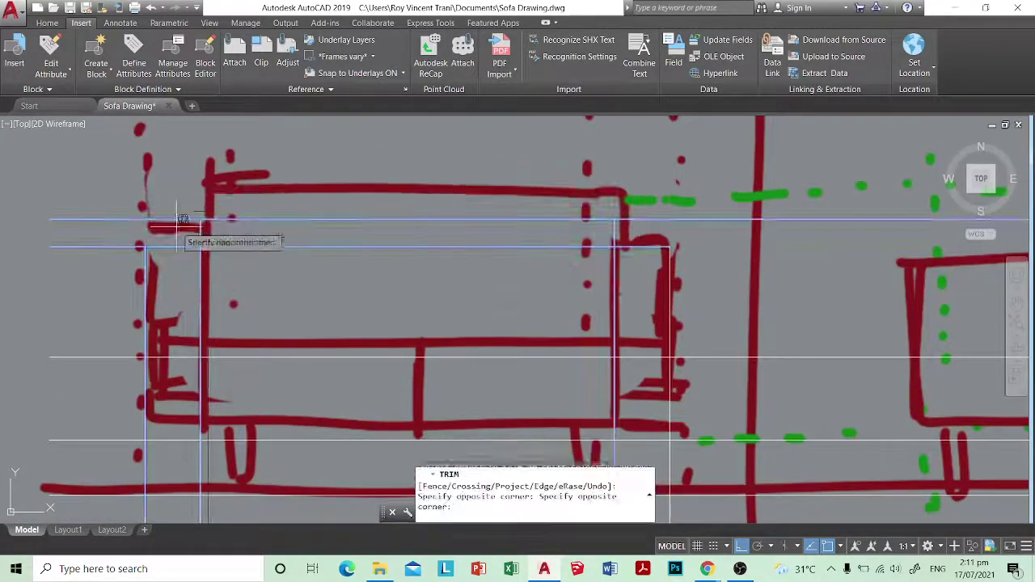
left_click(161, 207)
left_click(115, 260)
left_click(66, 217)
key("Escape")
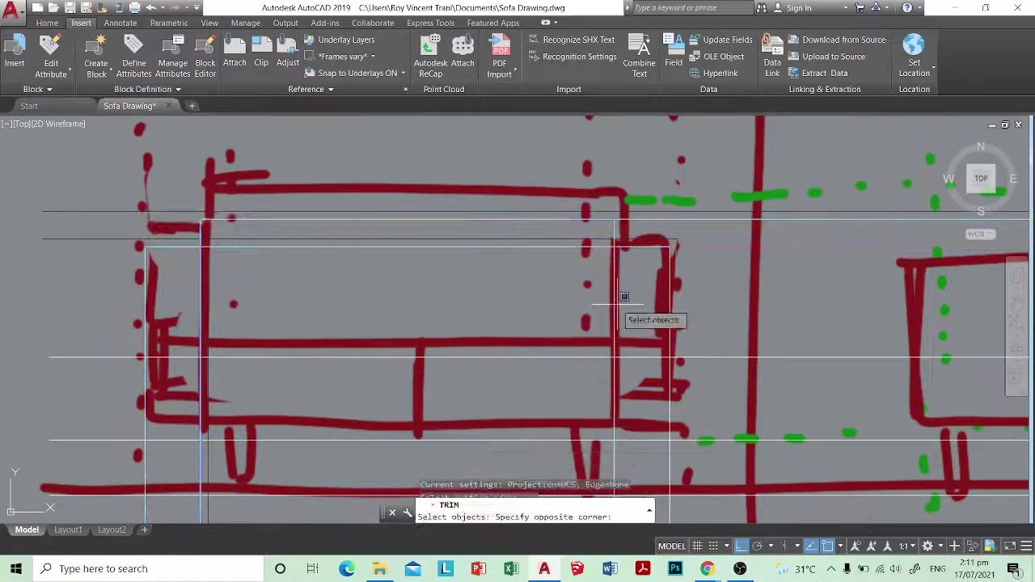
Step: Trim the armrest-height line between the inner edges of the two armrests
key("Return")
left_click(487, 257)
left_click(439, 236)
key("Escape")
Step: Trim the front view's vertical lines below the sofa body's underside line
scroll(506, 400, "down", 2)
middle_click_drag(506, 400, 509, 302)
key("Return")
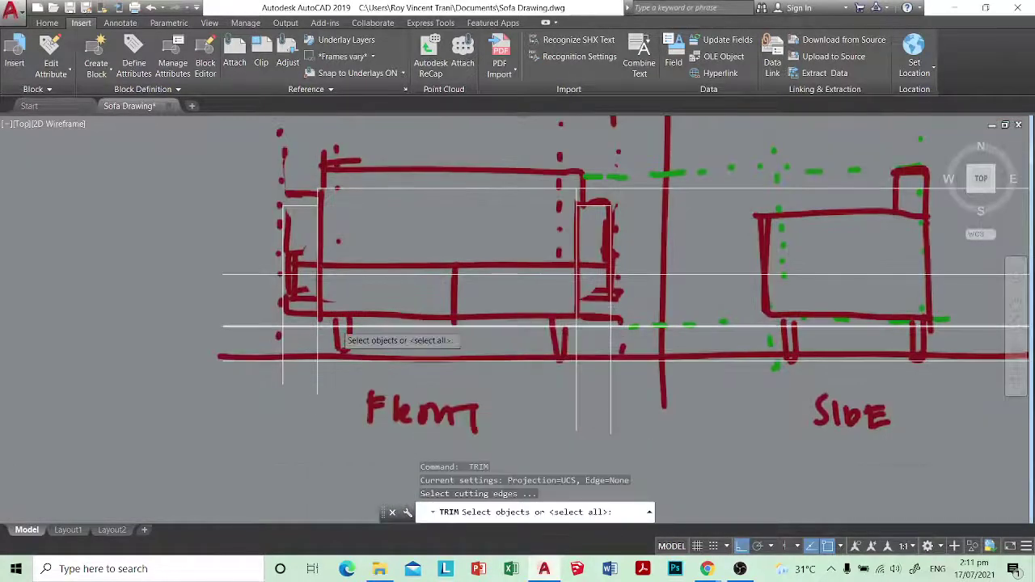
scroll(337, 324, "up", 6)
left_click(428, 347)
left_click(371, 254)
key("Return")
scroll(382, 259, "down", 6)
left_click(667, 294)
left_click(287, 284)
key("Escape")
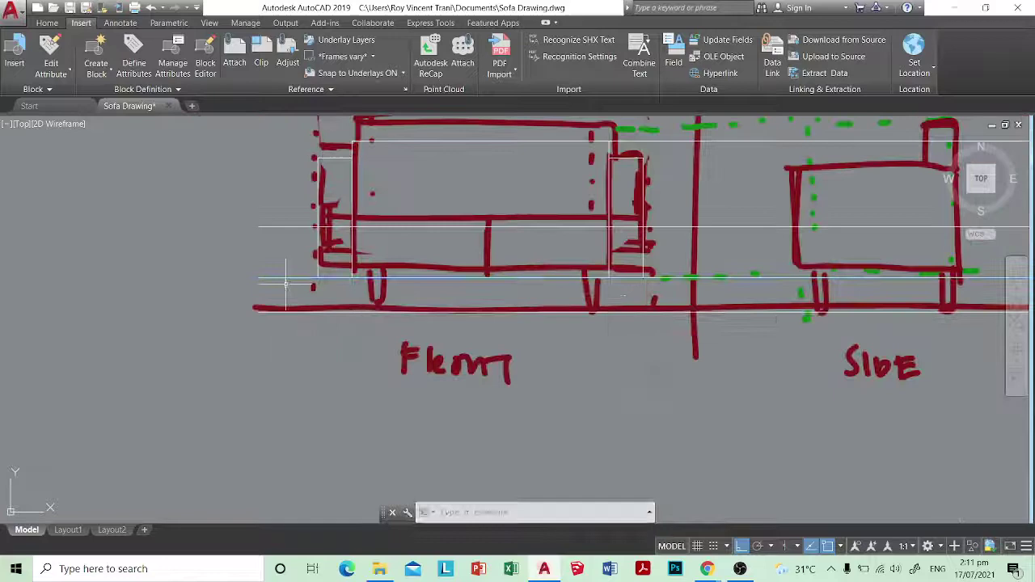
Step: Trim the seat and underside lines beyond the sofa's left edge, and the seat line across the left armrest
key("Return")
left_click(319, 263)
key("Return")
left_click(288, 292)
left_click(253, 213)
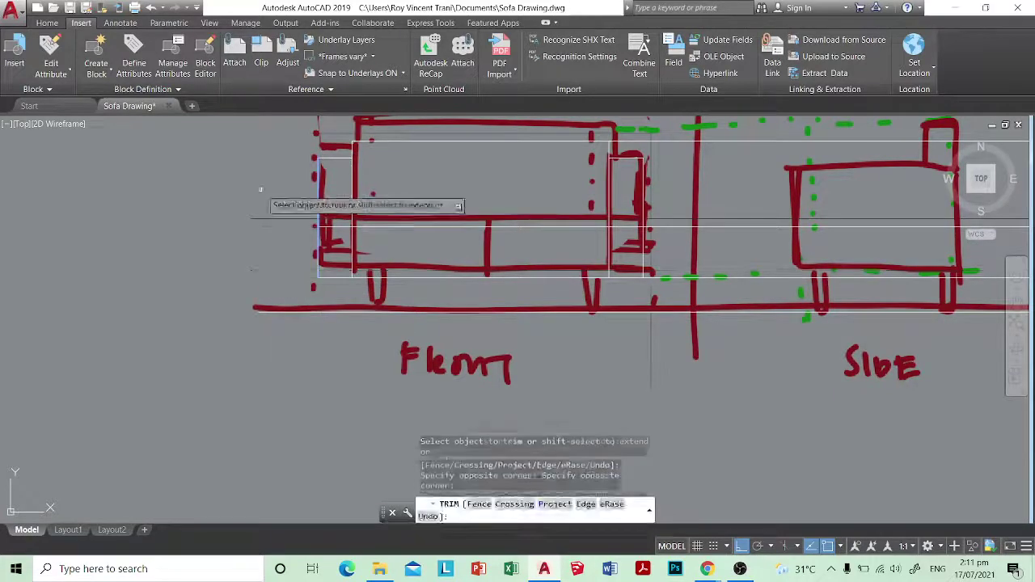
left_click(383, 252)
left_click(333, 216)
key("Escape")
Step: Trim the seat line past the right armrest's inner edge and the underside line past the sofa's right edge
scroll(601, 245, "up", 5)
key("Return")
left_click(644, 263)
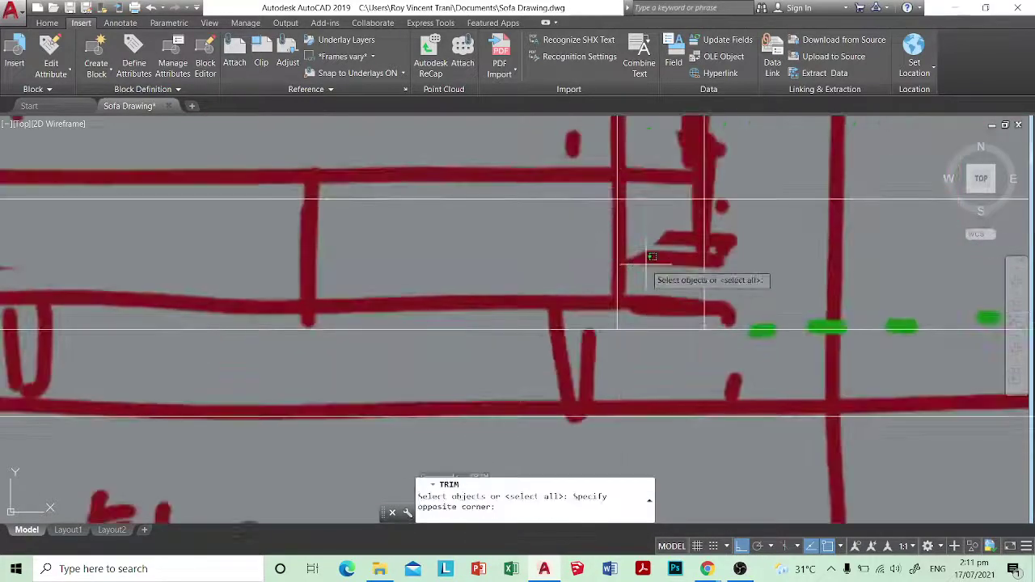
left_click(613, 244)
key("Return")
left_click(651, 227)
key("Return")
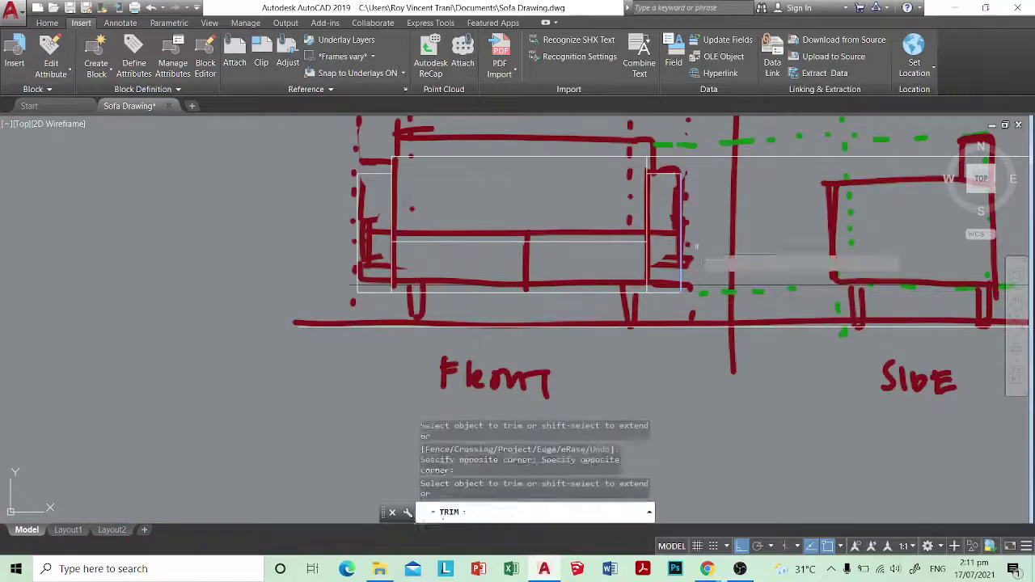
left_click(691, 172)
scroll(688, 168, "up", 3)
scroll(710, 174, "down", 5)
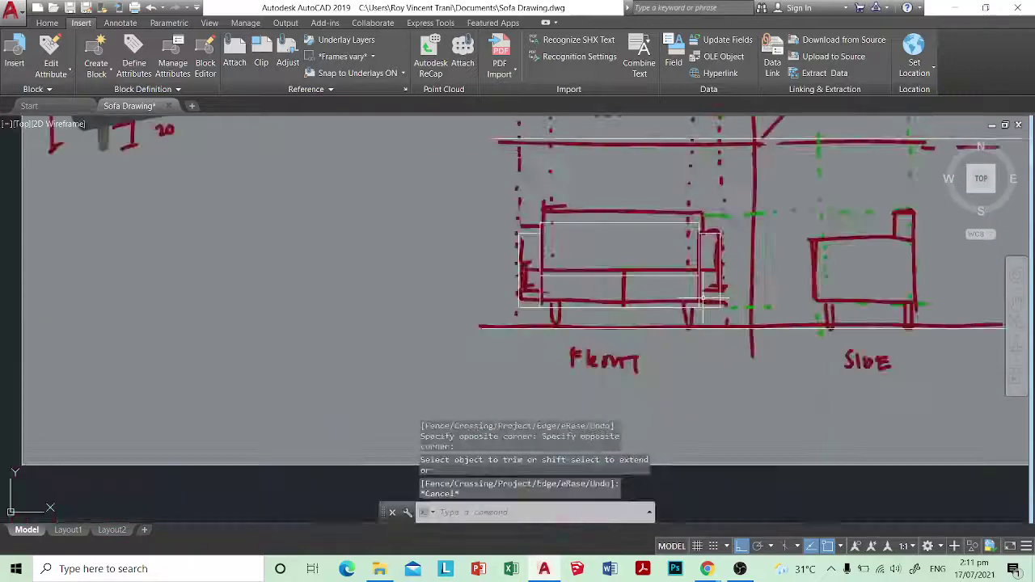
key("Escape")
Step: Draw a horizontal polyline across the front-left leg circle in the top view, from its left to right quadrant
scroll(588, 238, "up", 2)
type("pl")
key("Return")
scroll(558, 202, "up", 3)
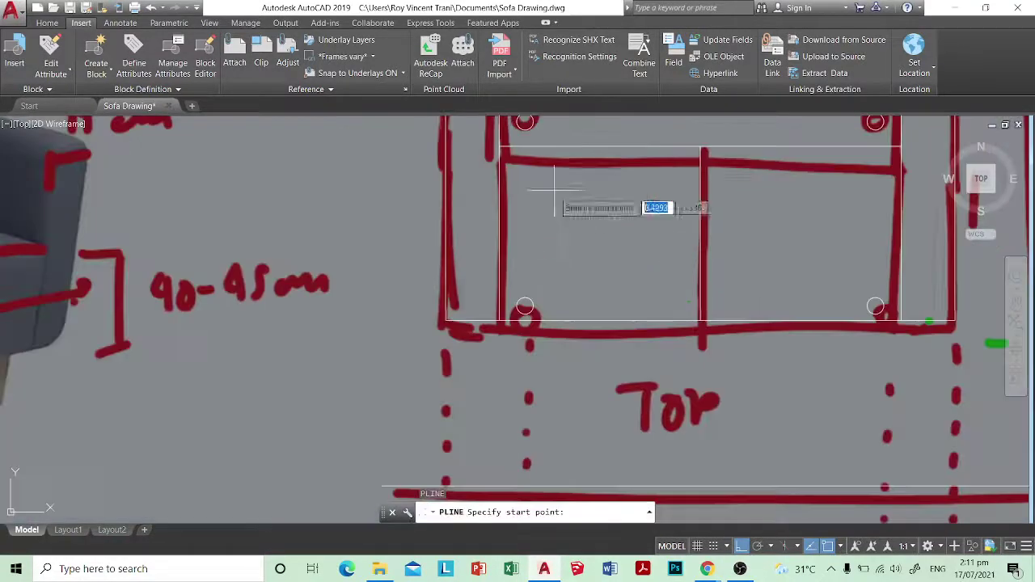
scroll(525, 340, "up", 3)
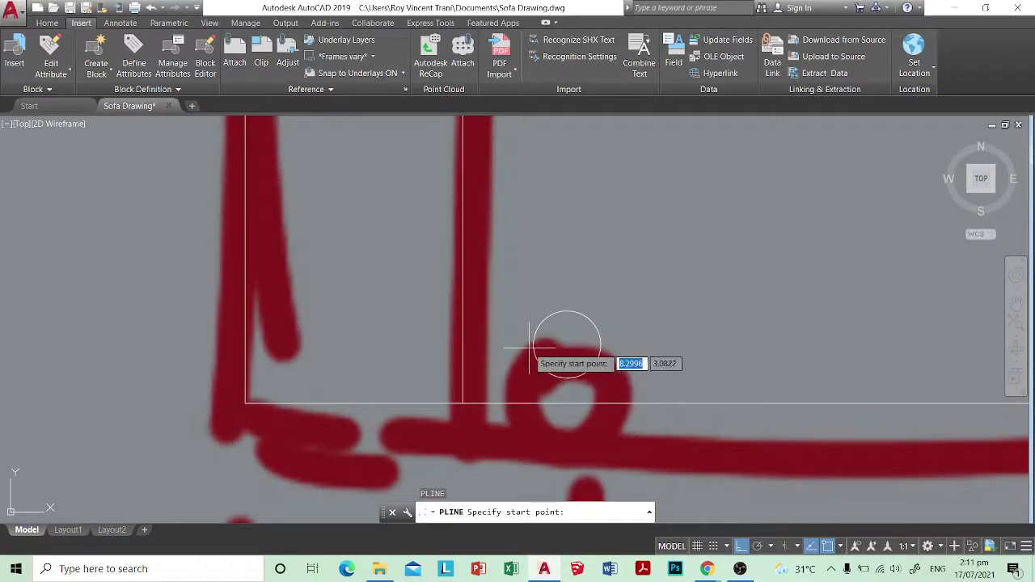
right_click(827, 548)
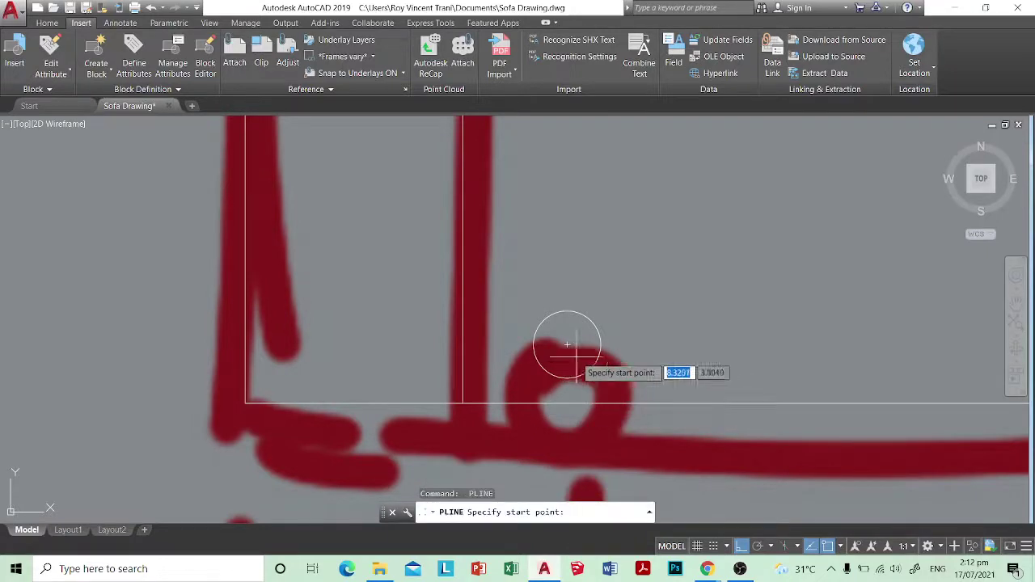
left_click(566, 345)
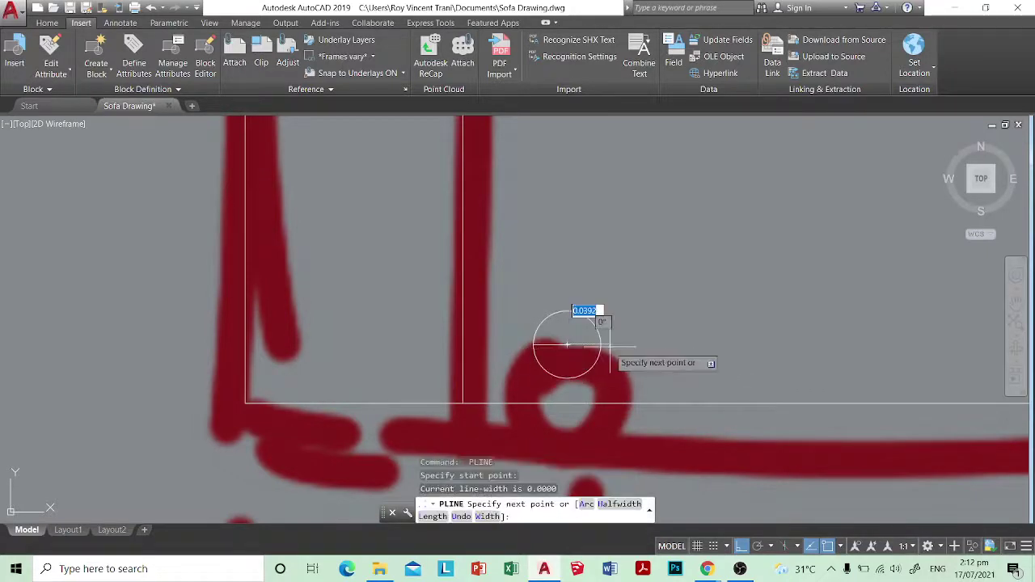
left_click(599, 345)
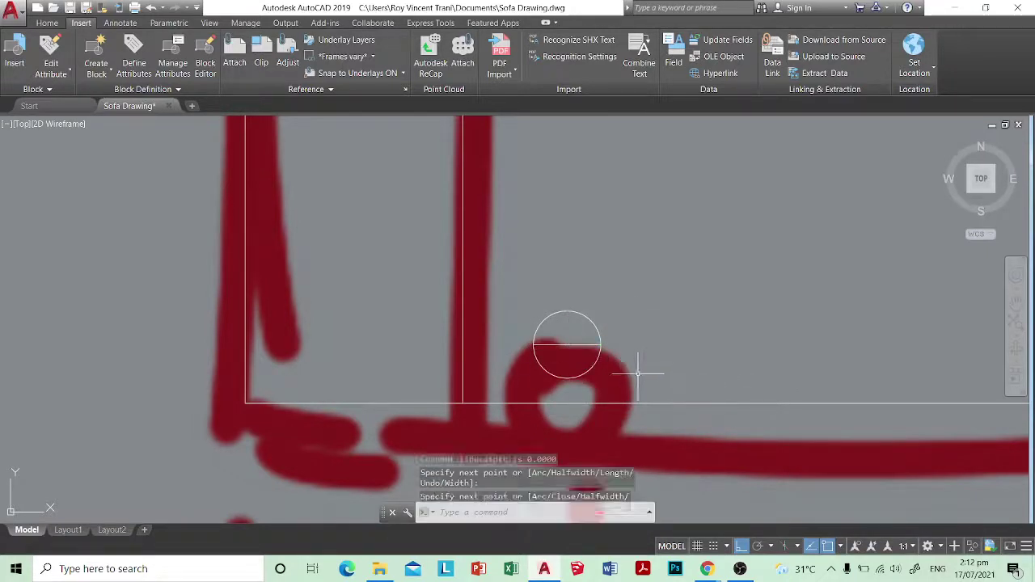
key("Return")
Step: Draw a vertical polyline from the front-left leg circle's left quadrant down past the front view's ground line
left_click(534, 345)
scroll(557, 251, "down", 15)
scroll(553, 362, "up", 4)
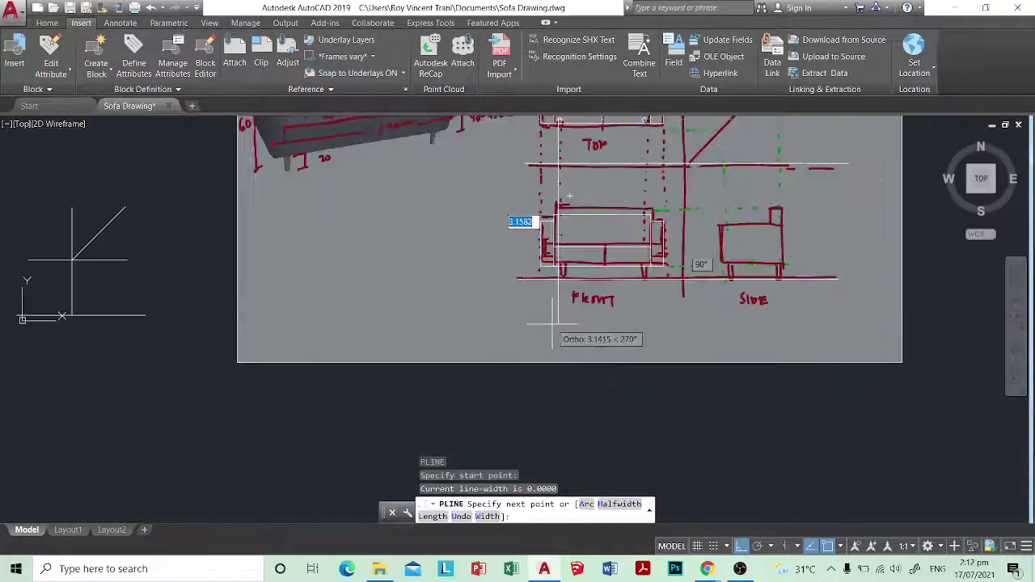
key("Escape")
type("co")
key("Return")
left_click(577, 313)
left_click(548, 303)
key("Return")
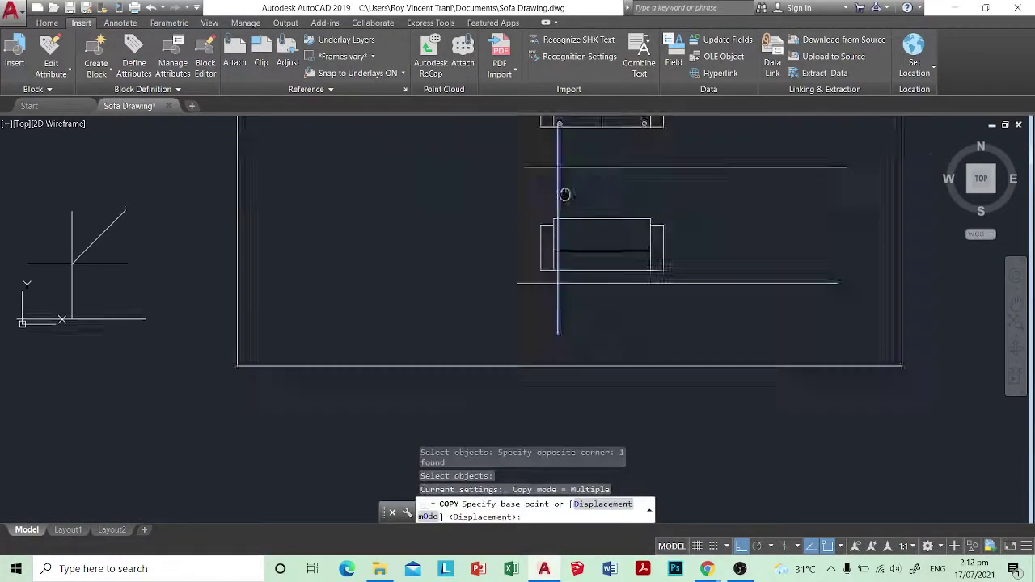
middle_click_drag(564, 194, 543, 312)
scroll(538, 233, "up", 11)
left_click(510, 214)
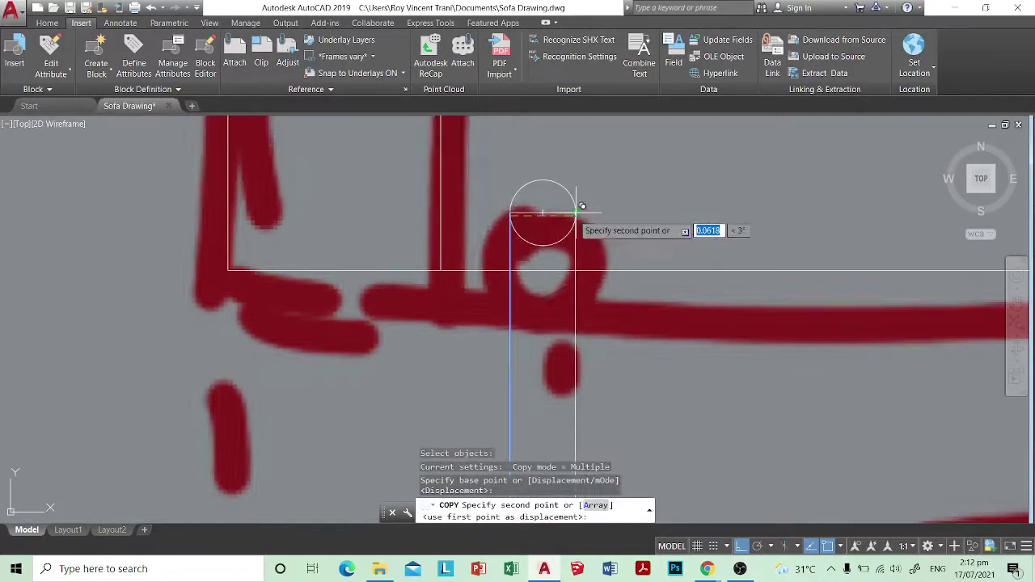
key("Escape")
left_click(522, 257)
key("Return")
left_click(534, 227)
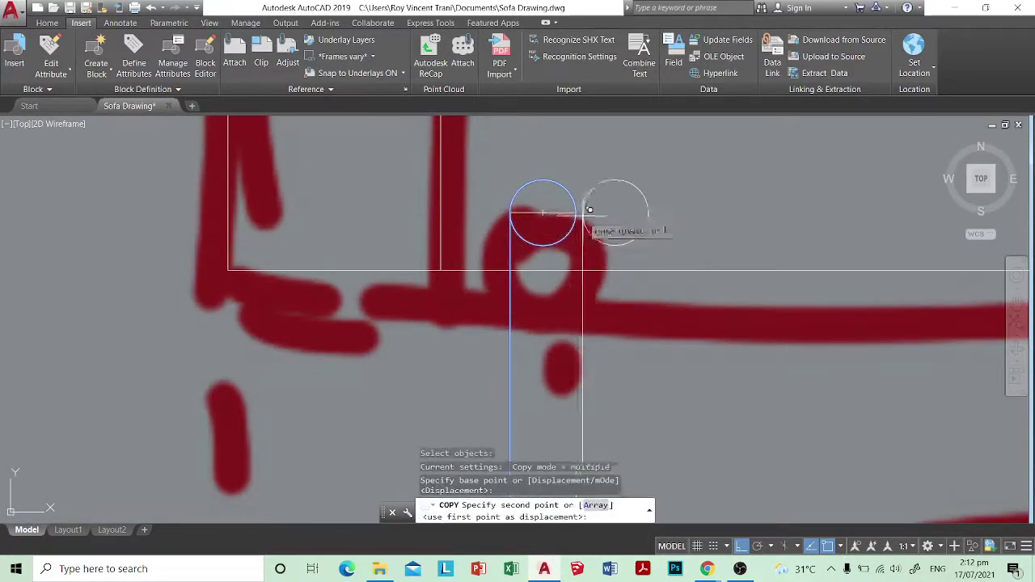
key("Escape")
Step: Copy the vertical leg projection line from the leg circle's left quadrant to its right quadrant
key("Return")
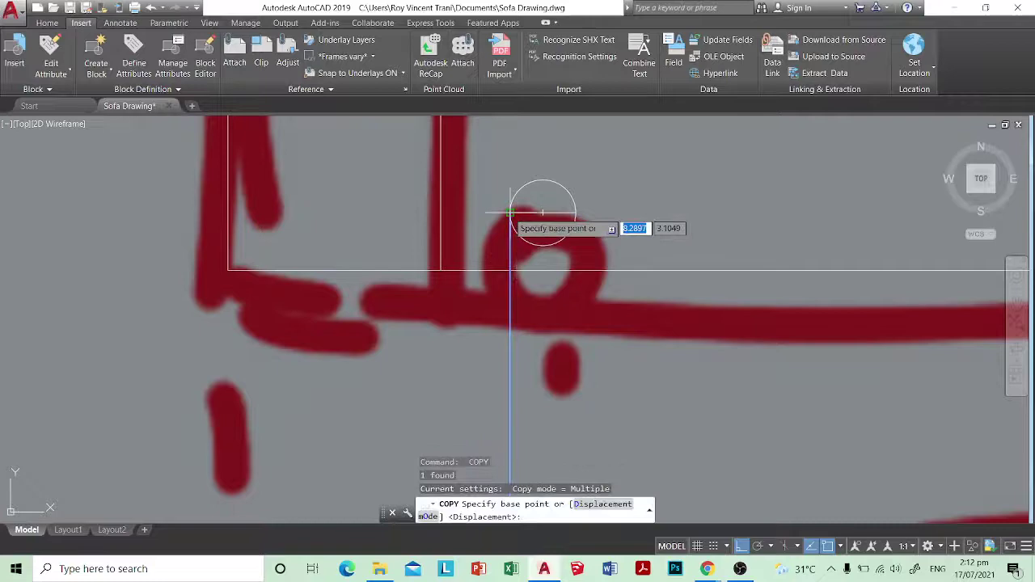
left_click(510, 214)
key("Escape")
Step: Trim both leg projection lines above the front view's underside line and below the ground line
scroll(590, 364, "down", 5)
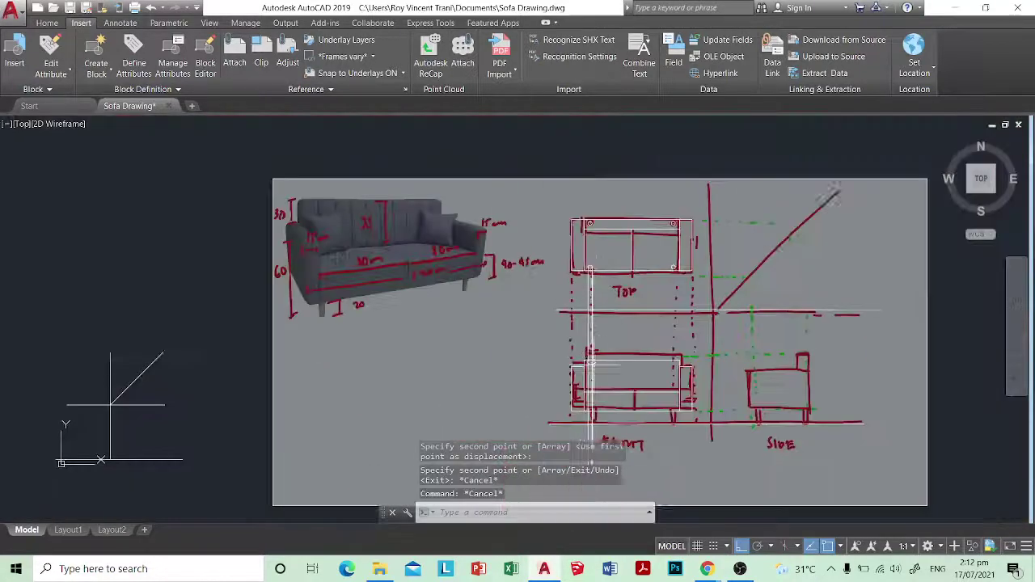
scroll(591, 366, "up", 5)
scroll(380, 250, "down", 5)
scroll(306, 240, "up", 6)
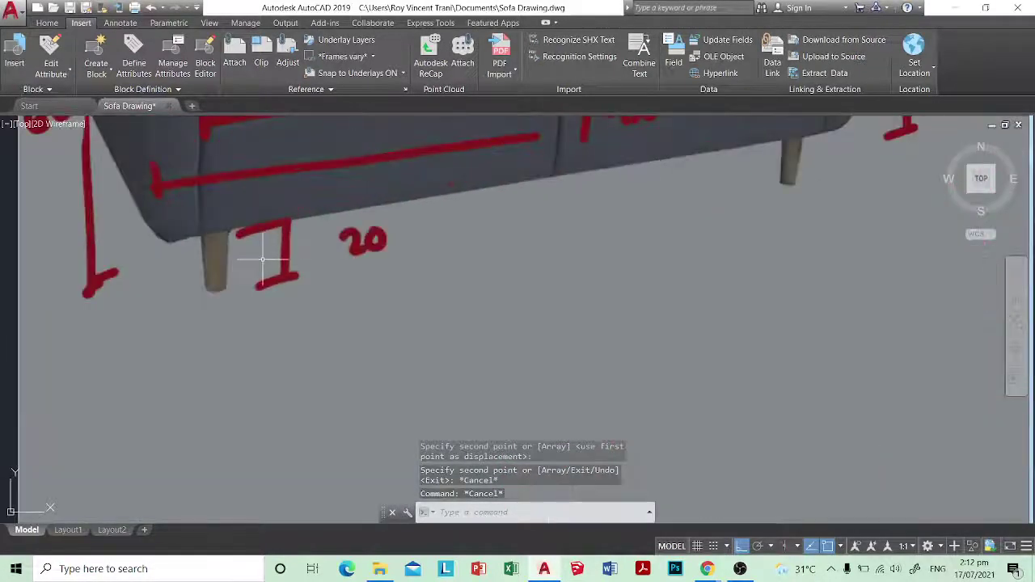
scroll(228, 294, "down", 5)
scroll(434, 362, "up", 6)
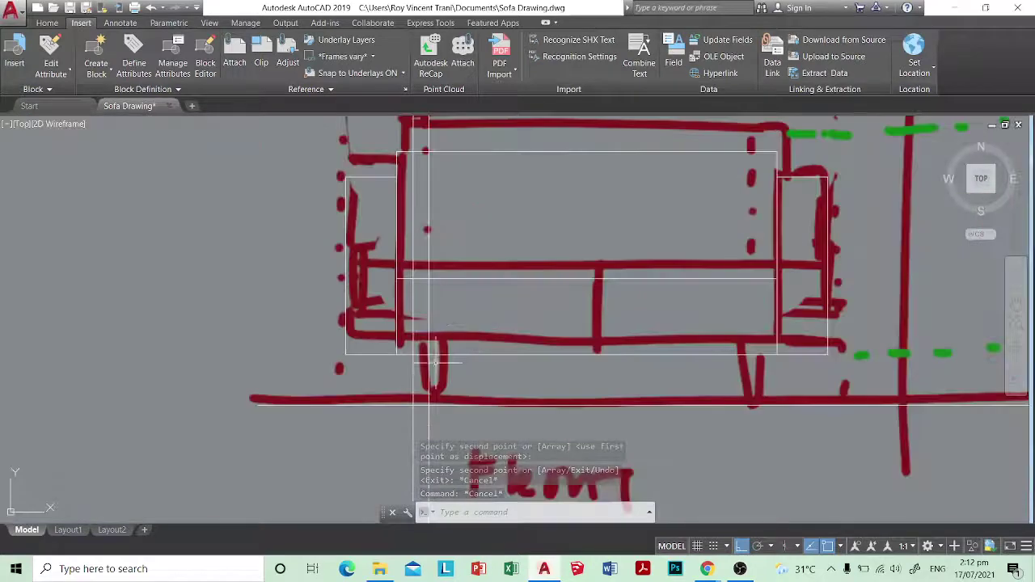
key("Return")
left_click(475, 381)
left_click(454, 336)
key("Return")
scroll(429, 360, "up", 5)
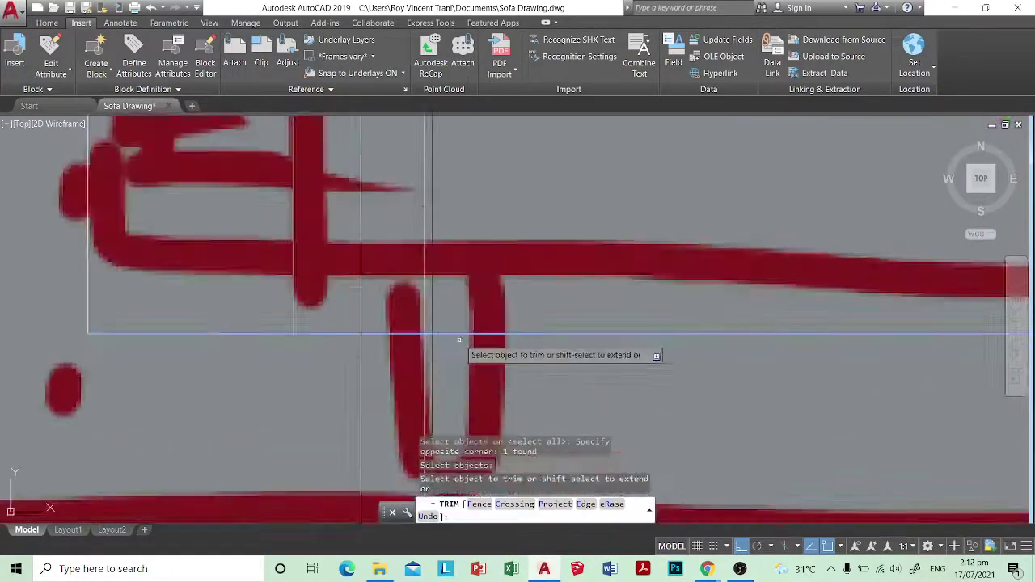
left_click(471, 321)
left_click(369, 255)
scroll(391, 275, "down", 5)
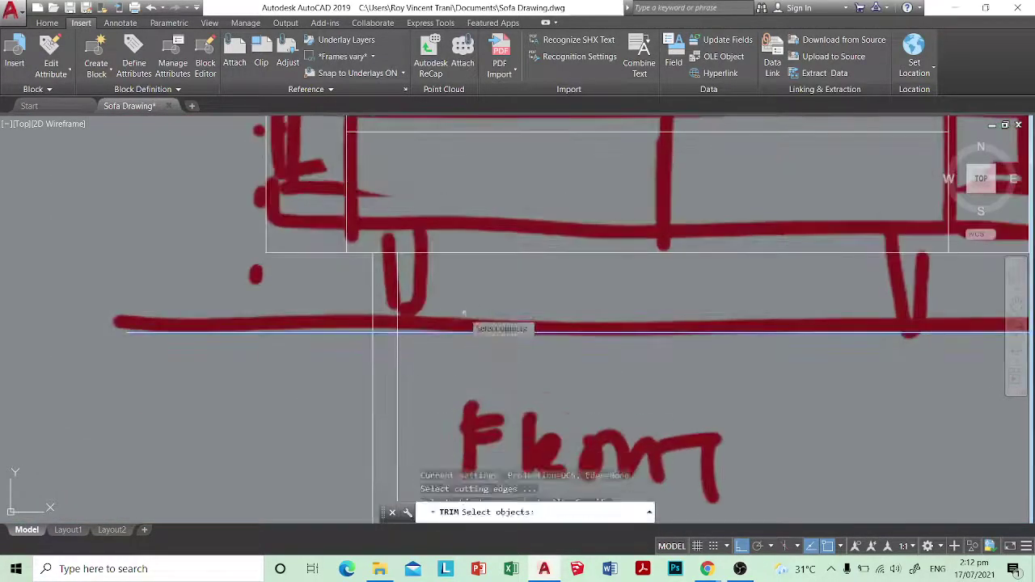
key("Escape")
Step: Try to stretch the lower end of the leg's left line inward with a value of .2
scroll(395, 311, "up", 5)
left_click(369, 311)
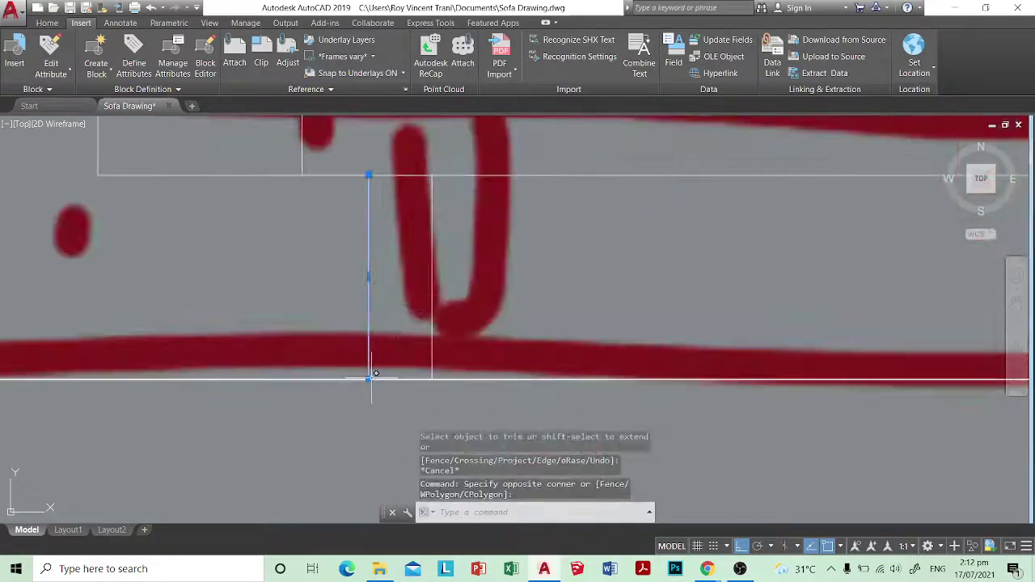
left_click(369, 378)
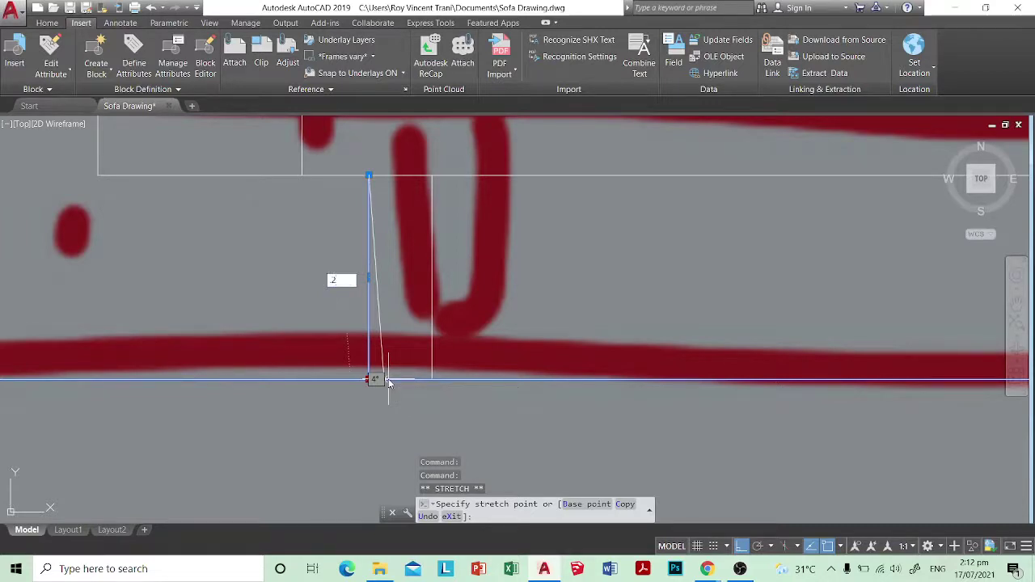
key("Return")
key("Escape")
key("Escape")
scroll(375, 378, "up", 5)
left_click(400, 335)
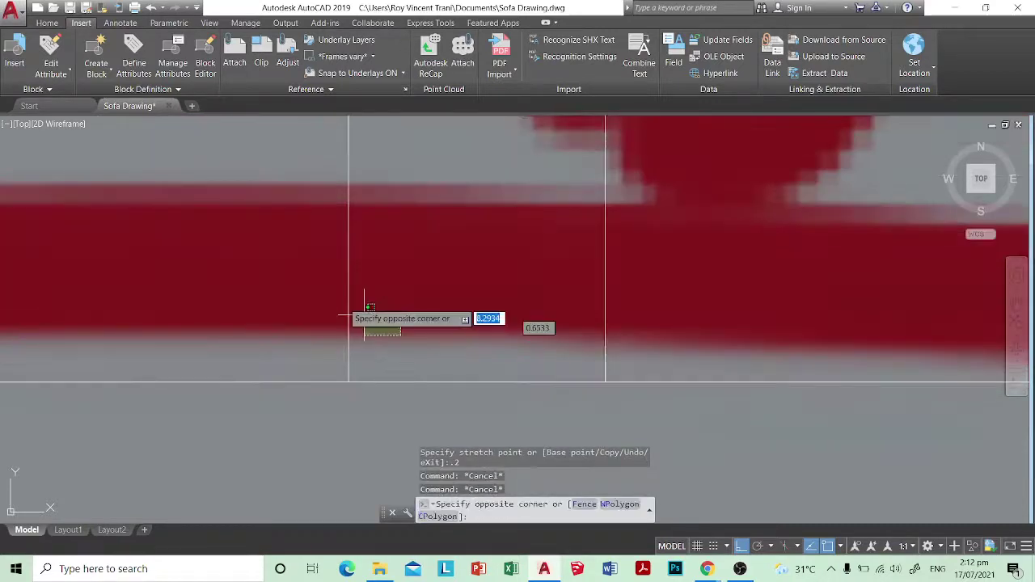
left_click(343, 324)
left_click(349, 381)
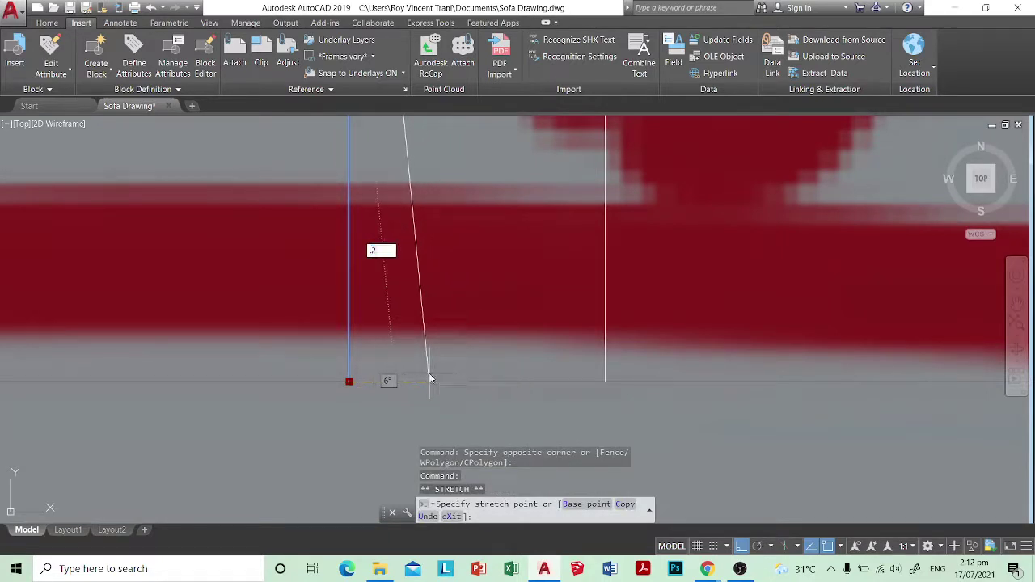
type(".2")
key("Return")
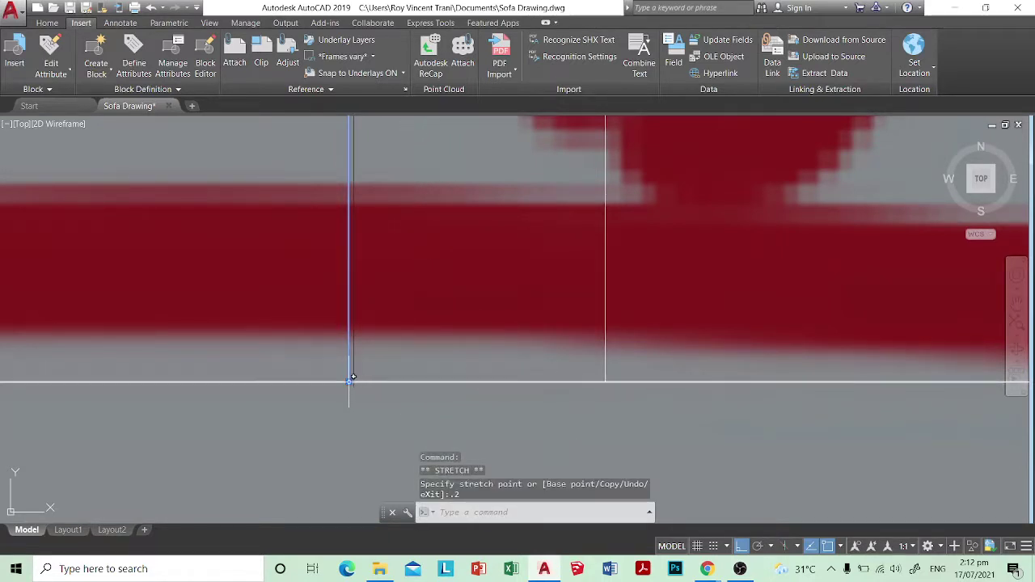
Step: Stretch the lower end of the leg's left line inward along the ground line to taper the leg
left_click(348, 381)
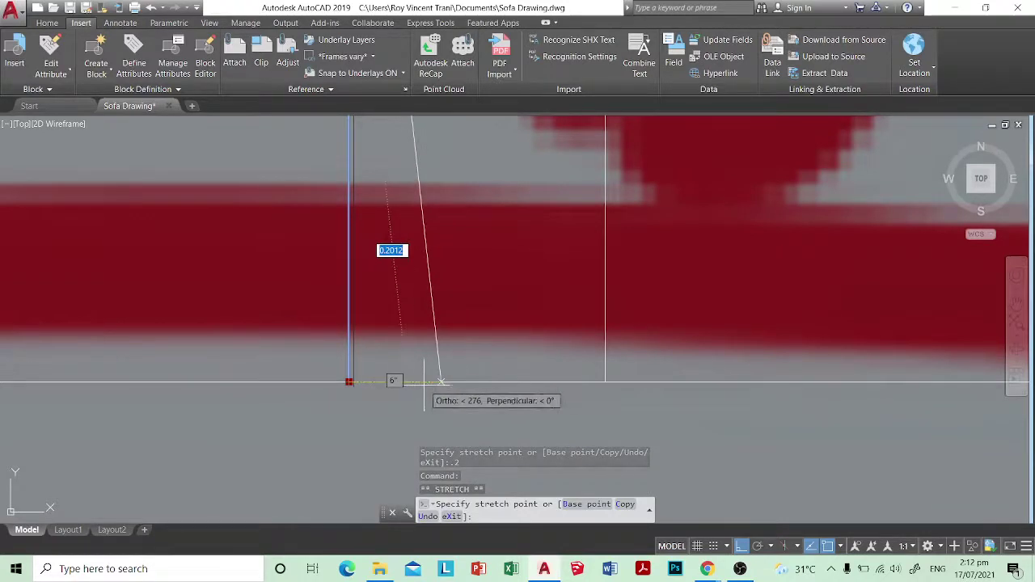
scroll(453, 380, "down", 6)
key("Escape")
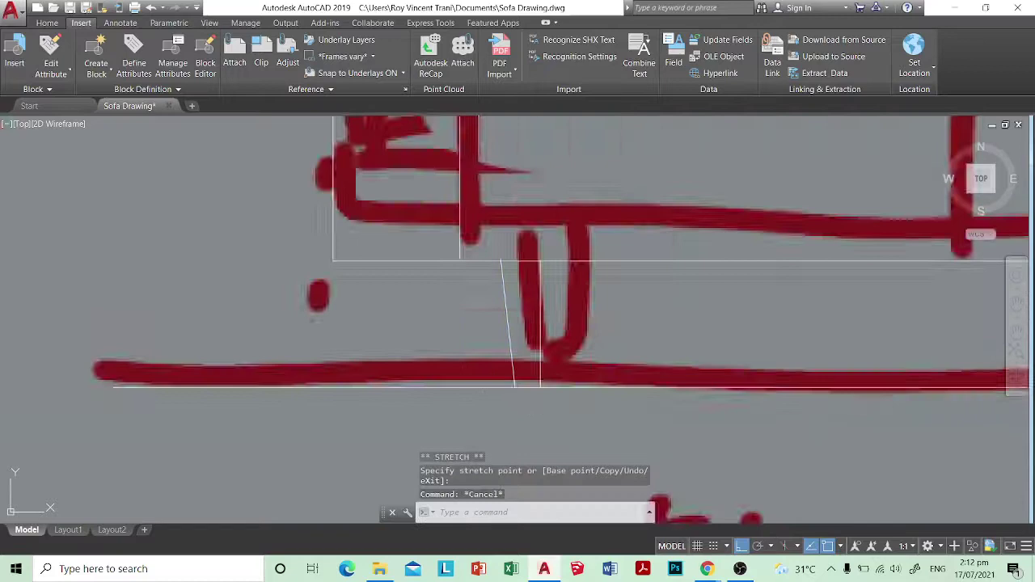
scroll(534, 358, "up", 4)
left_click(535, 354)
left_click(461, 325)
scroll(505, 428, "up", 4)
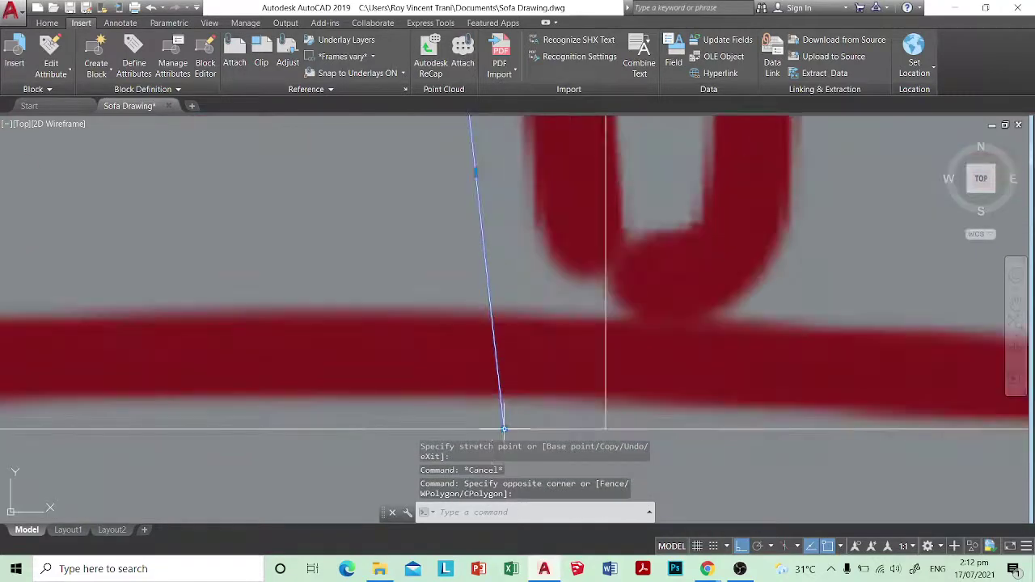
left_click(504, 428)
scroll(503, 428, "down", 5)
key("Escape")
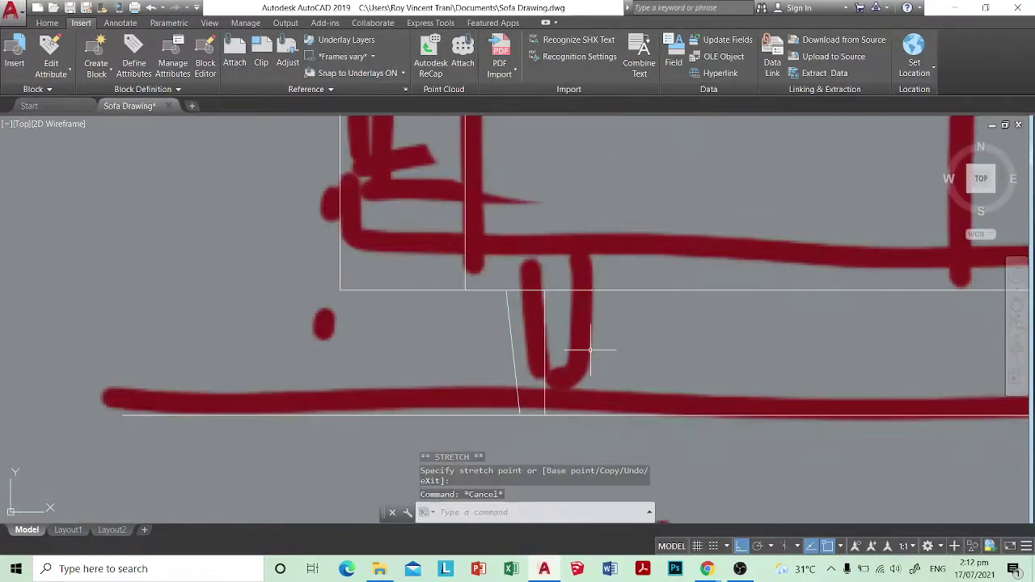
Step: Draw a short horizontal polyline across the top of the front view's left leg, between its two side lines
type("pl")
key("Return")
left_click(506, 291)
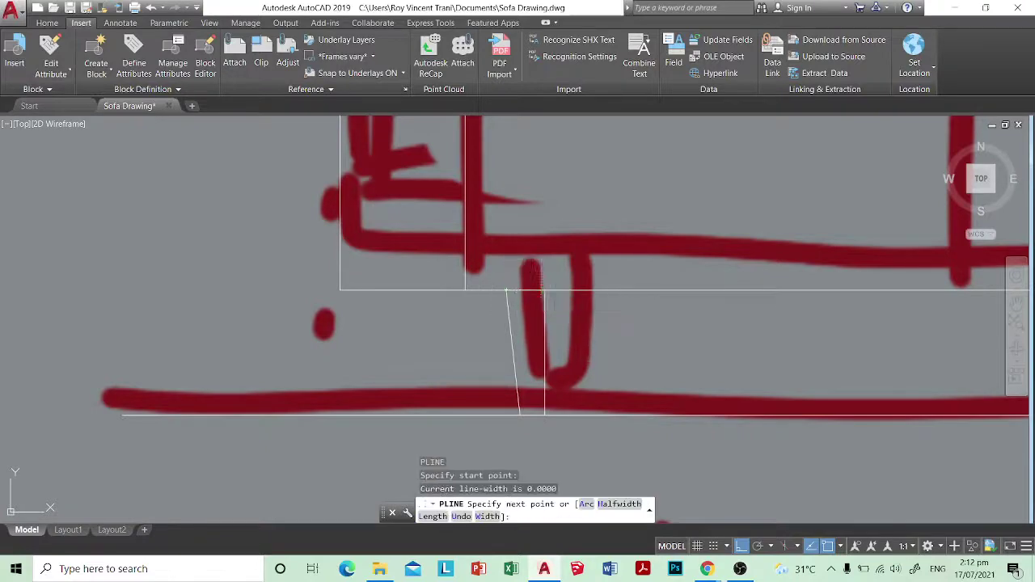
left_click(544, 290)
key("Escape")
Step: Mirror the leg's slanted left line about a vertical axis through the leg's top, keeping the original
scroll(556, 320, "up", 4)
type("mi")
key("Return")
left_click(488, 307)
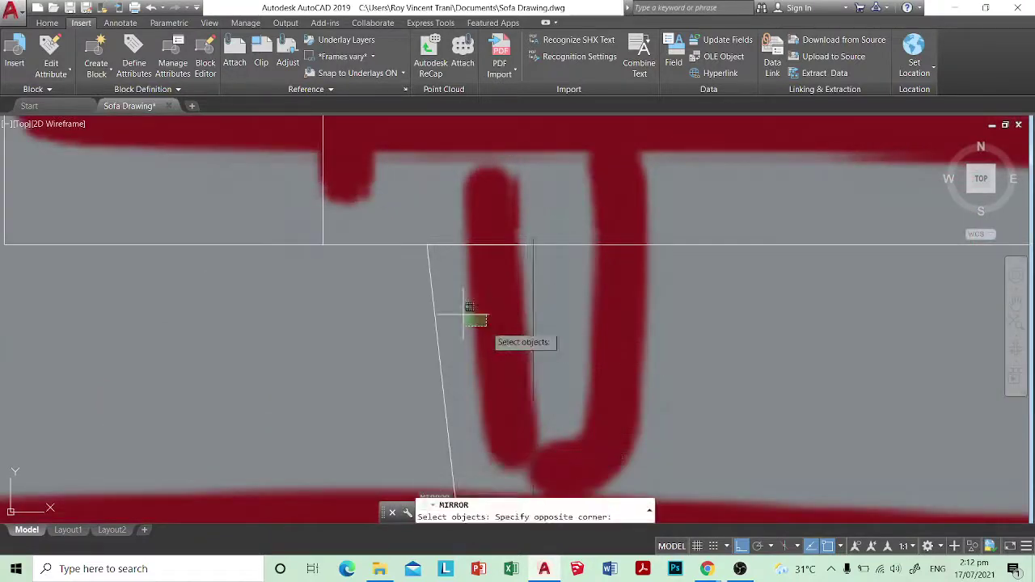
left_click(428, 329)
key("Return")
left_click(486, 245)
left_click(492, 191)
key("Return")
scroll(513, 214, "down", 4)
key("Escape")
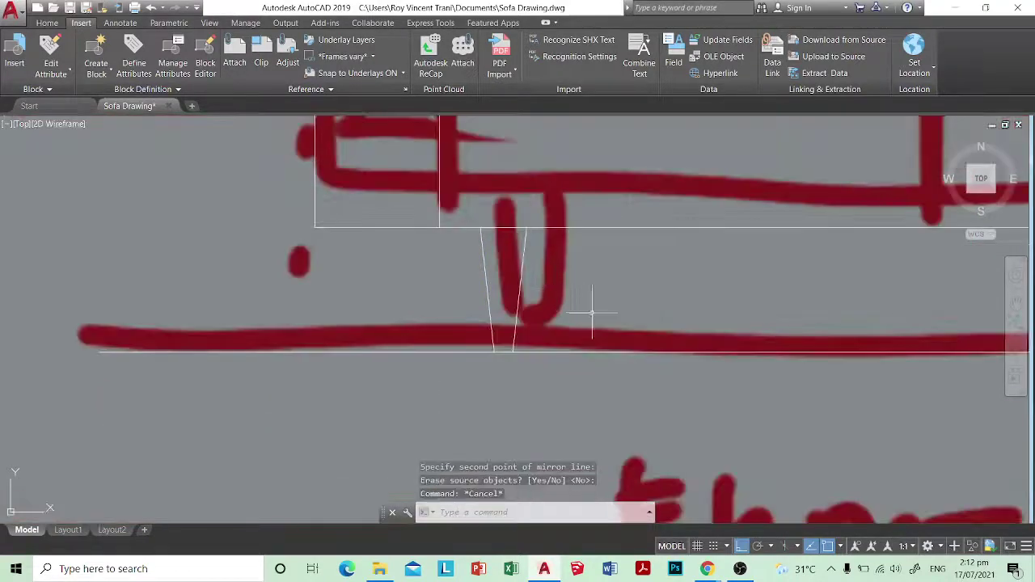
scroll(631, 313, "down", 6)
middle_click_drag(671, 315, 552, 286)
scroll(600, 343, "down", 6)
scroll(420, 292, "up", 6)
scroll(434, 273, "down", 6)
scroll(574, 290, "up", 8)
key("Escape")
middle_click_drag(444, 251, 509, 323)
scroll(465, 286, "up", 4)
key("Escape")
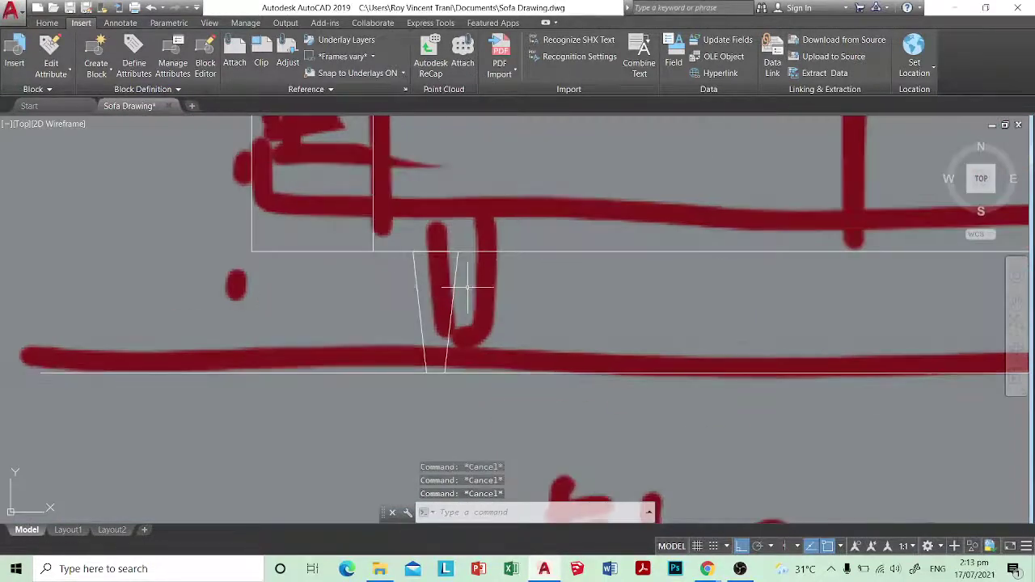
Step: Mirror the tapered left leg to the sofa's other side about the seat line's midpoint in the front view
scroll(478, 289, "down", 2)
scroll(476, 313, "down", 6)
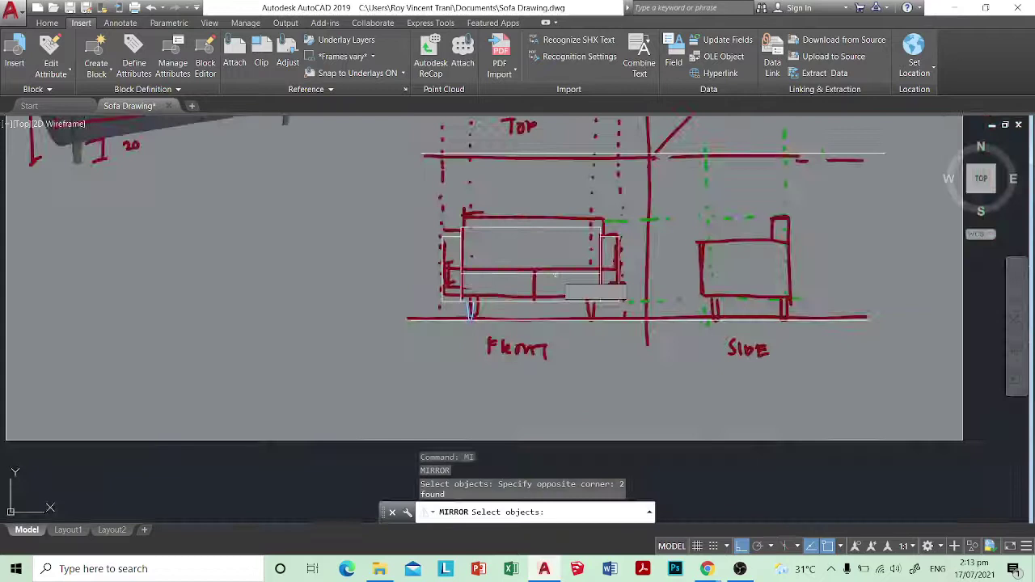
key("Return")
left_click(530, 272)
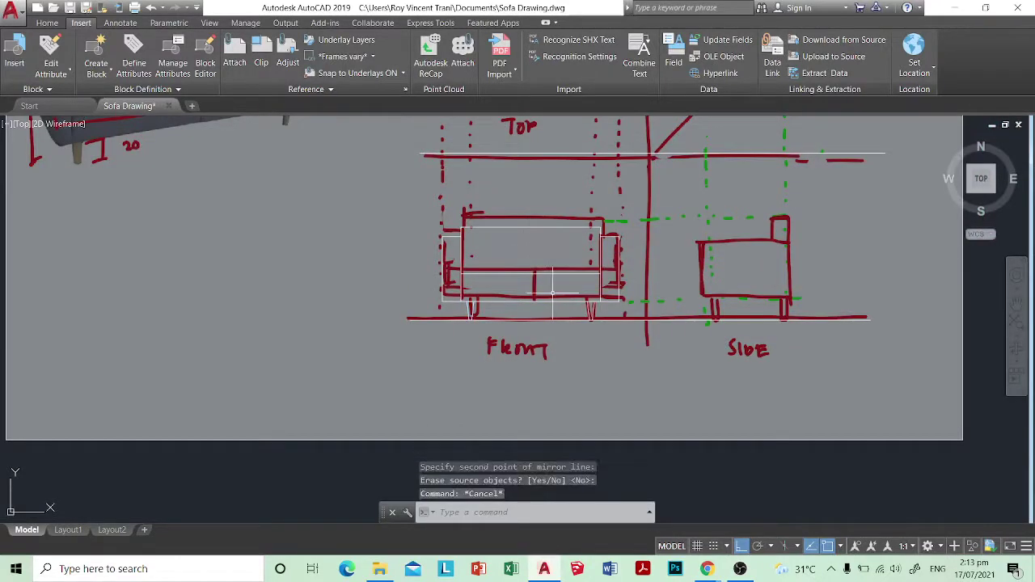
Step: Draw the vertical seat divider in the front view from the seat line's midpoint to the underside line
left_click(533, 274)
left_click(533, 301)
key("Escape")
Step: Move the reference sketch image horizontally to the right, clear of the drawn views
scroll(537, 296, "down", 6)
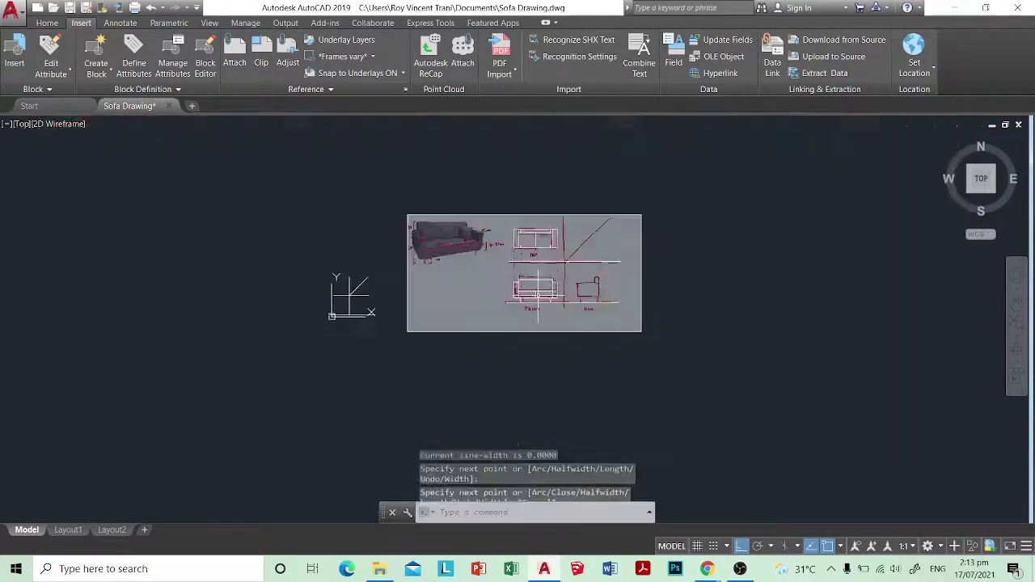
left_click(619, 356)
key("Return")
left_click(450, 353)
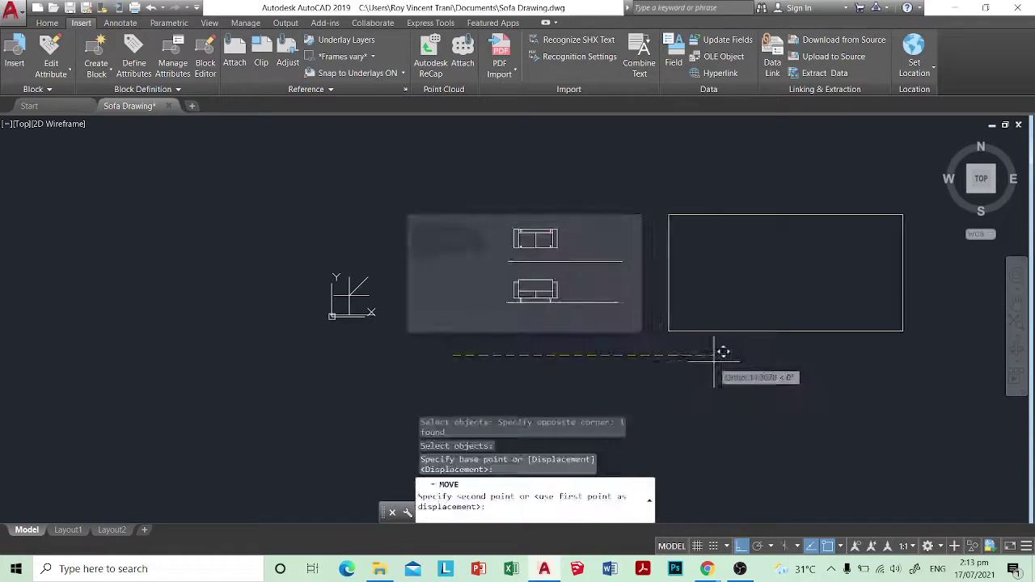
left_click(722, 353)
key("Escape")
Step: Move the horizontal dividing line between the top and front views down closer to the front view
scroll(551, 307, "up", 4)
scroll(499, 249, "up", 2)
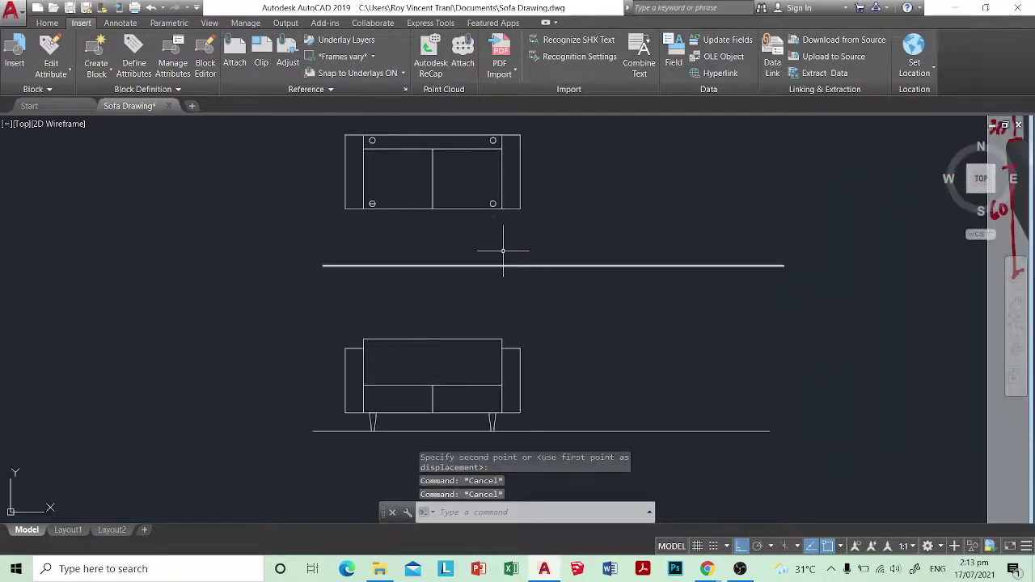
type("m")
key("Return")
left_click(604, 280)
left_click(579, 217)
key("Return")
left_click(626, 167)
left_click(639, 202)
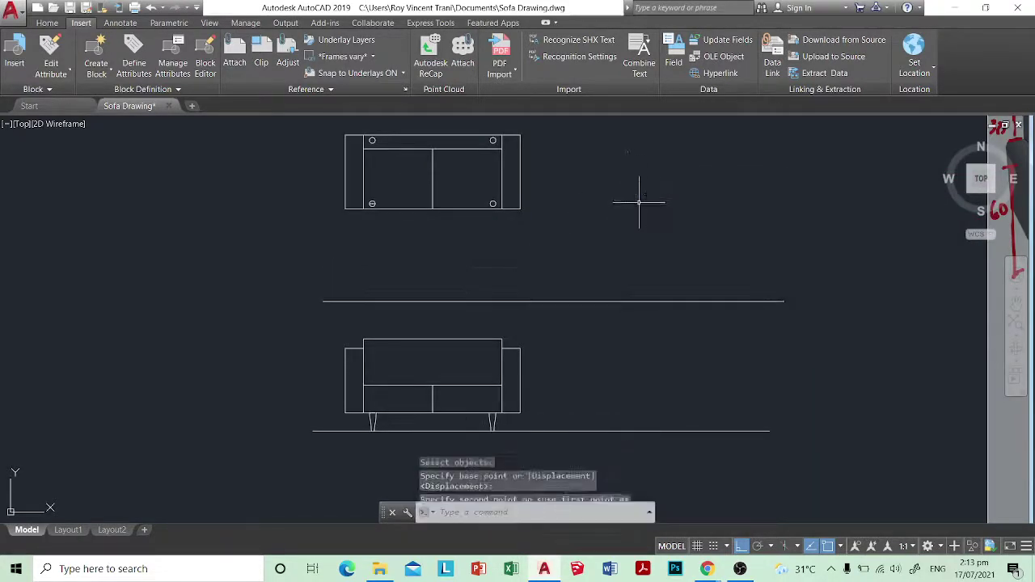
Step: Move the entire top view straight down closer to the horizontal dividing line
left_click(322, 126)
left_click(569, 258)
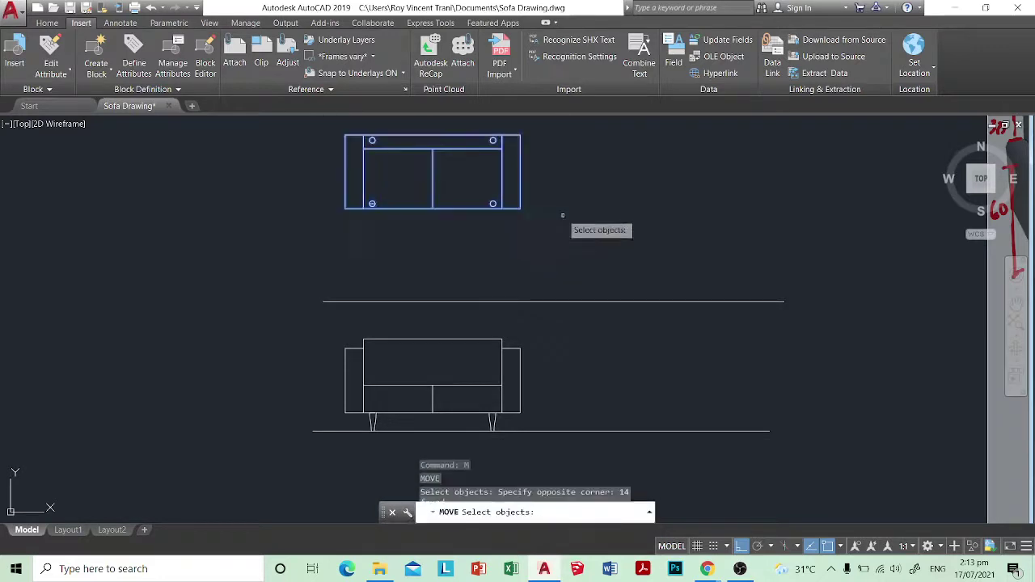
key("Return")
left_click(563, 171)
left_click(588, 225)
key("Escape")
Step: Draw a vertical polyline just right of the sofa views, from above the top view to below the ground line
scroll(590, 224, "down", 4)
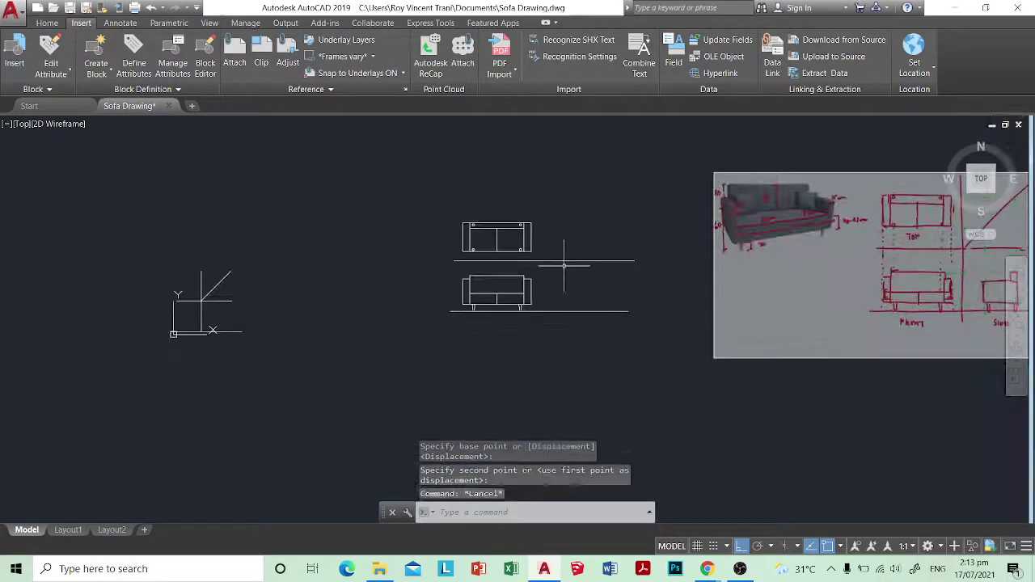
type("pl")
key("Return")
scroll(593, 264, "up", 3)
left_click(509, 151)
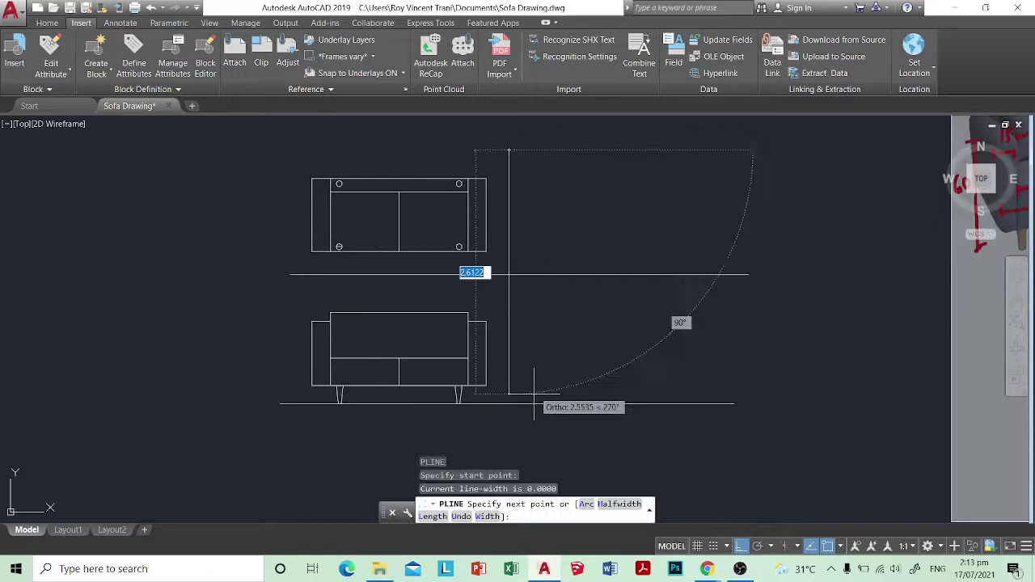
Step: Draw a horizontal polyline in the empty area beside the front view and rotate it 45 degrees about its left end
type("pl")
key("Return")
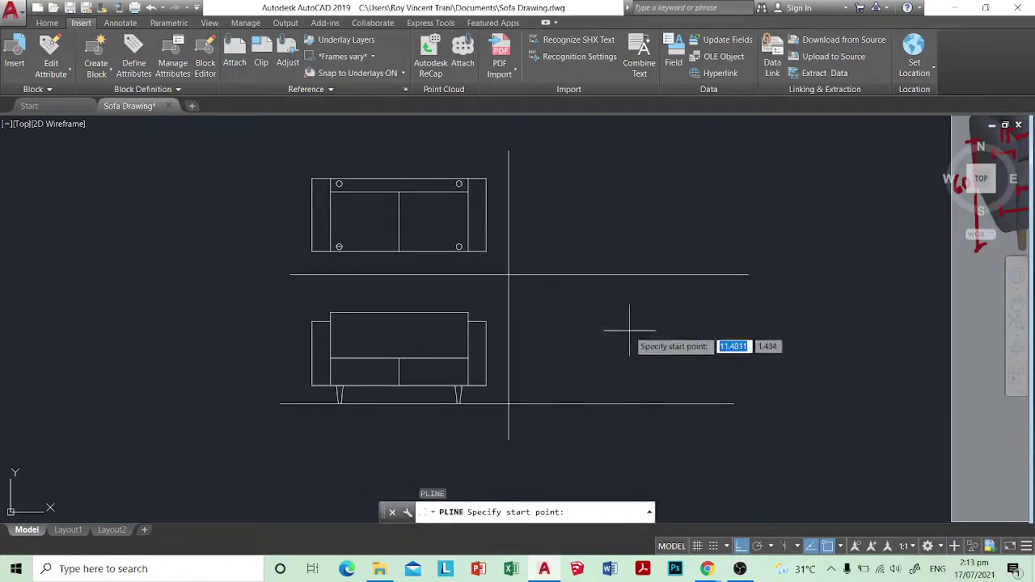
left_click(604, 332)
key("Return")
left_click(695, 348)
left_click(608, 303)
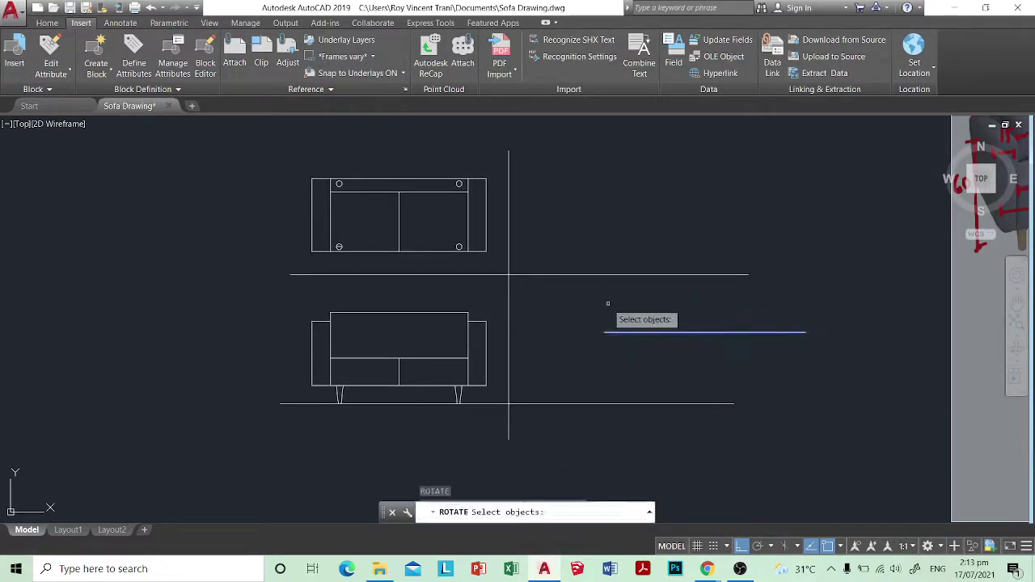
key("Return")
key("Return")
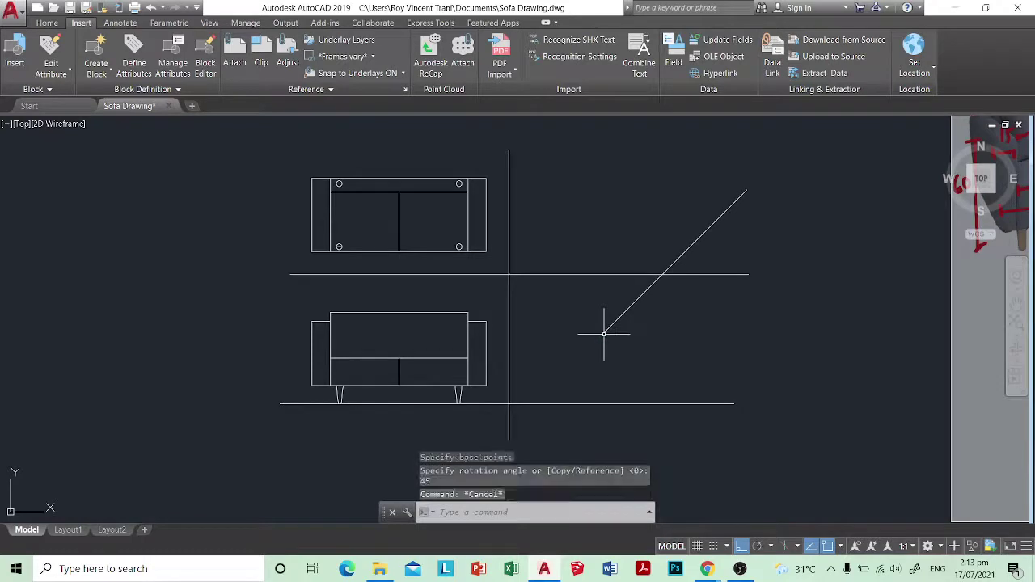
Step: Move the 45-degree line so its lower end sits on the intersection of the horizontal and vertical dividing lines
left_click(644, 347)
key("Return")
left_click(603, 332)
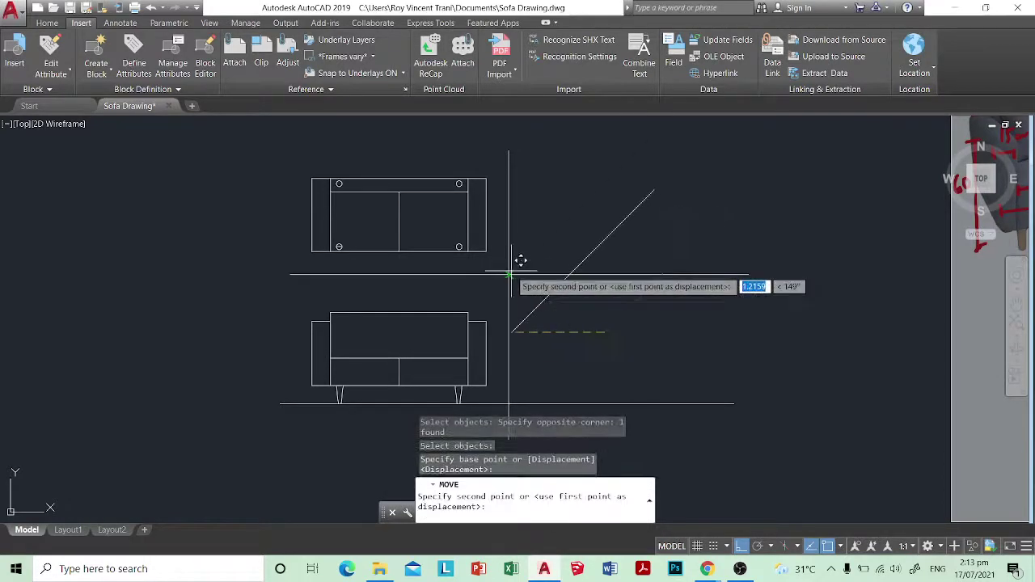
left_click(509, 273)
key("Escape")
scroll(506, 271, "down", 2)
scroll(506, 262, "up", 2)
key("Escape")
Step: Draw horizontal polylines from the top view's rear and front right corners across the 45-degree line
type("pl")
key("Return")
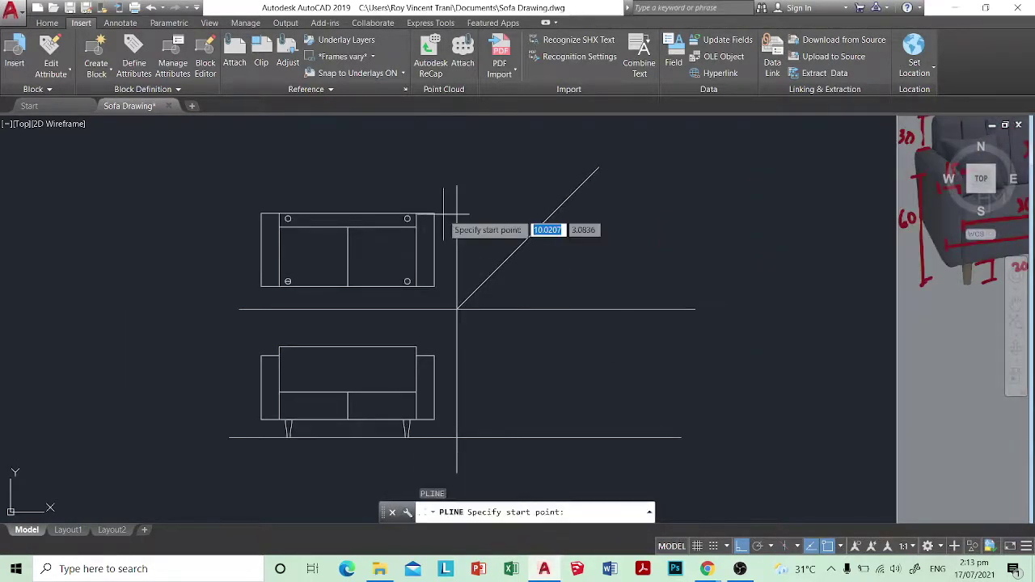
left_click(434, 213)
left_click(640, 209)
key("Escape")
key("Return")
left_click(435, 286)
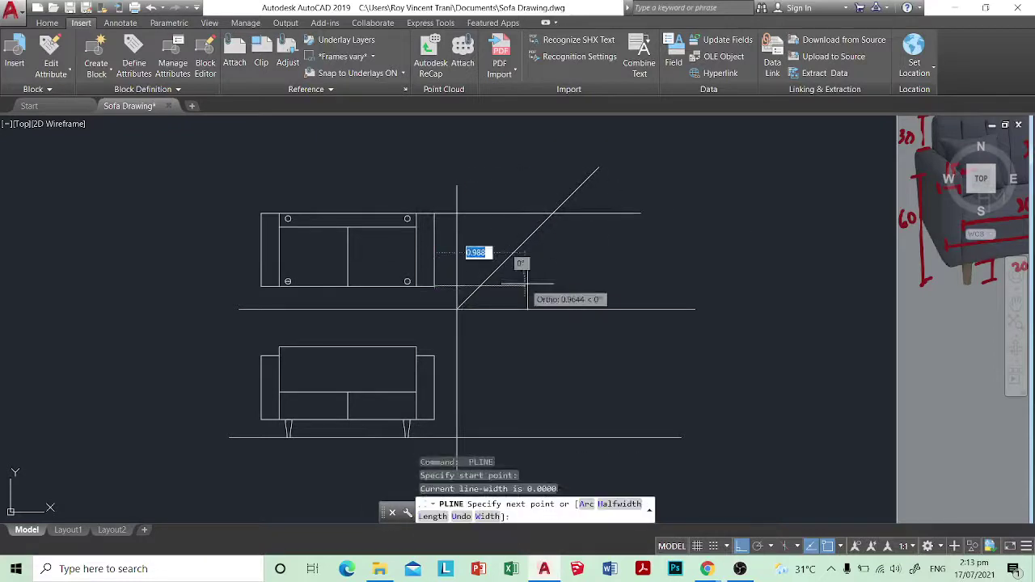
left_click(570, 284)
key("Escape")
Step: Draw vertical polylines from both intersections on the 45-degree line down past the ground line
scroll(574, 285, "down", 4)
scroll(575, 284, "up", 4)
type("pl")
key("Return")
left_click(473, 212)
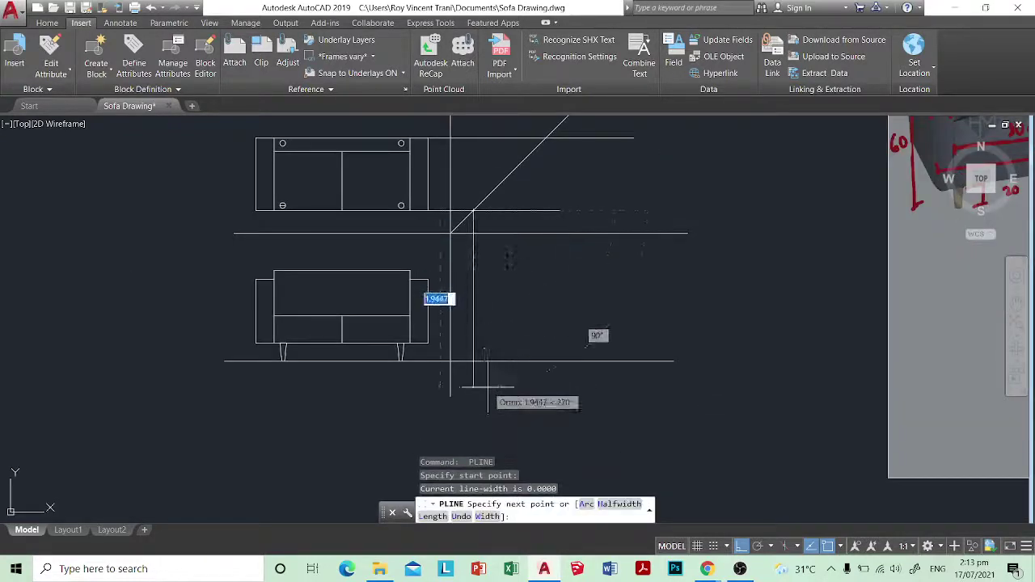
left_click(547, 138)
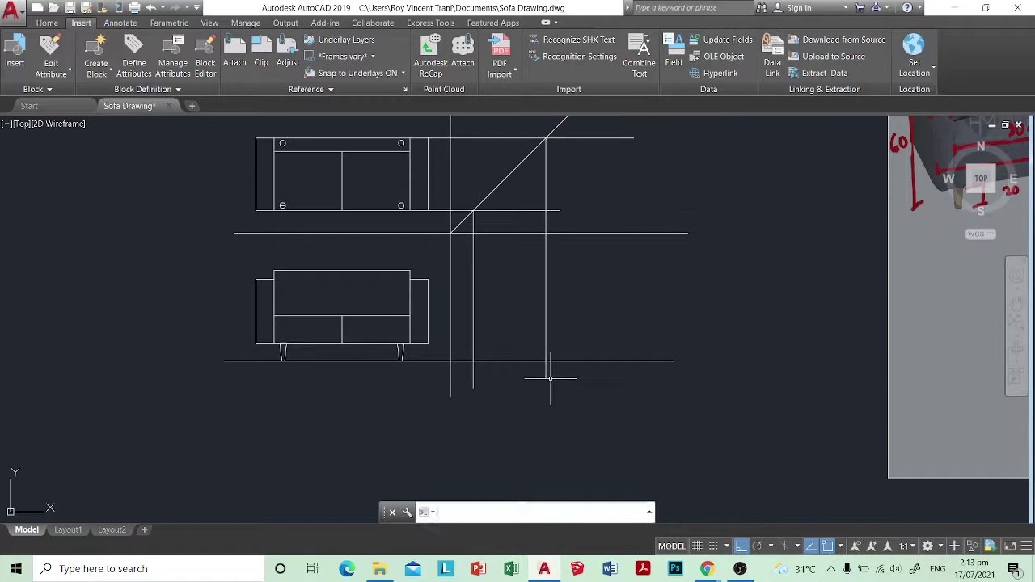
key("Escape")
Step: Draw horizontal polylines from the front view's backrest top, armrest top and armrest bottom across the side view area
key("Return")
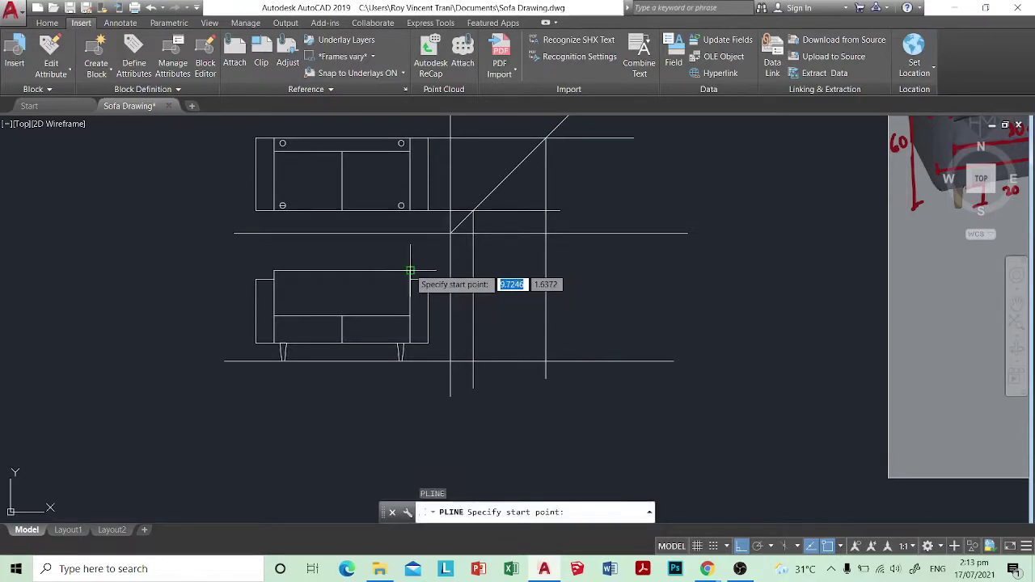
left_click(410, 270)
left_click(583, 259)
key("Escape")
key("Return")
left_click(428, 279)
left_click(570, 280)
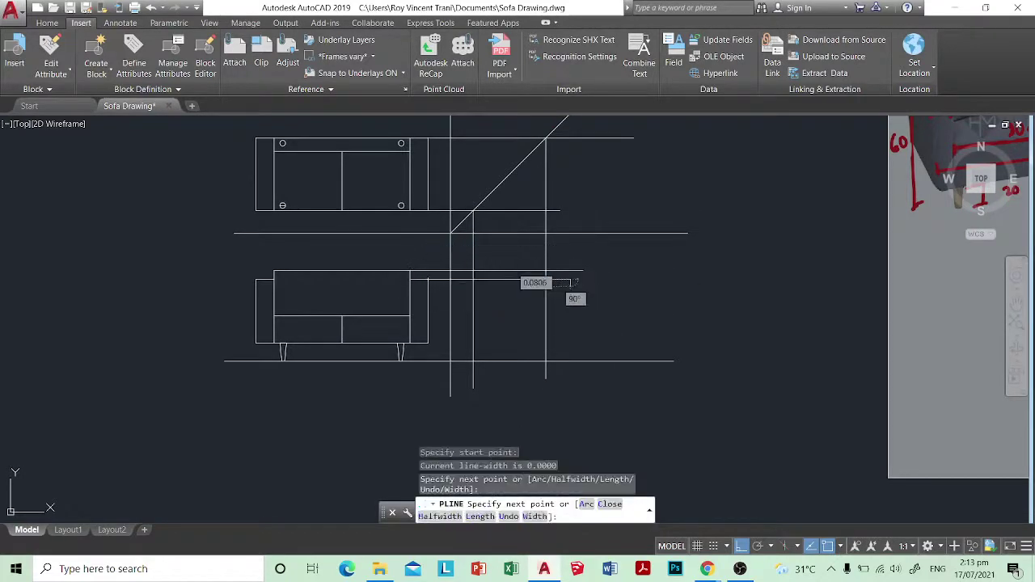
key("Return")
key("Return")
left_click(428, 342)
left_click(568, 342)
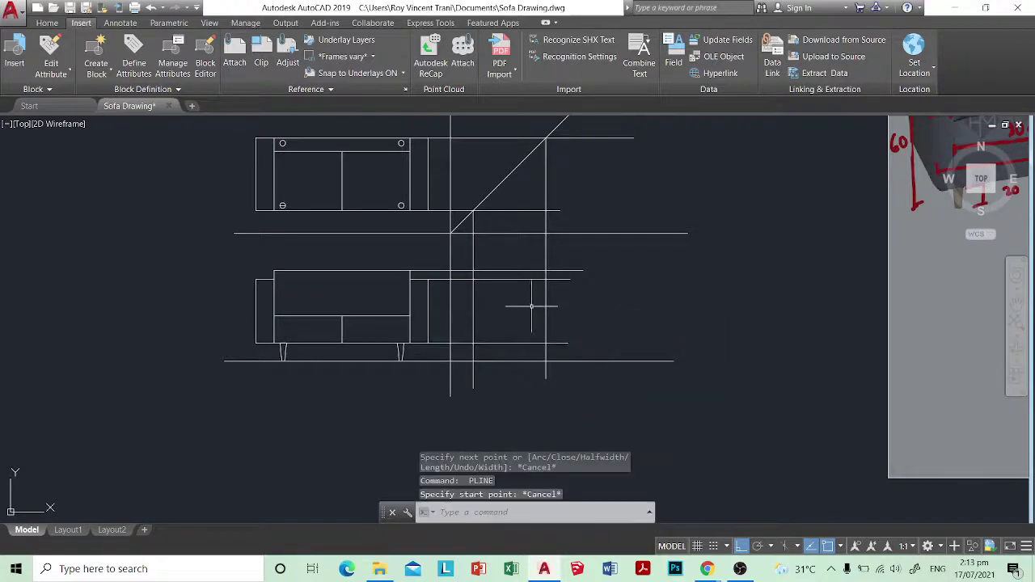
Step: Measure the backrest's depth in the top view with a linear dimension
scroll(549, 279, "up", 2)
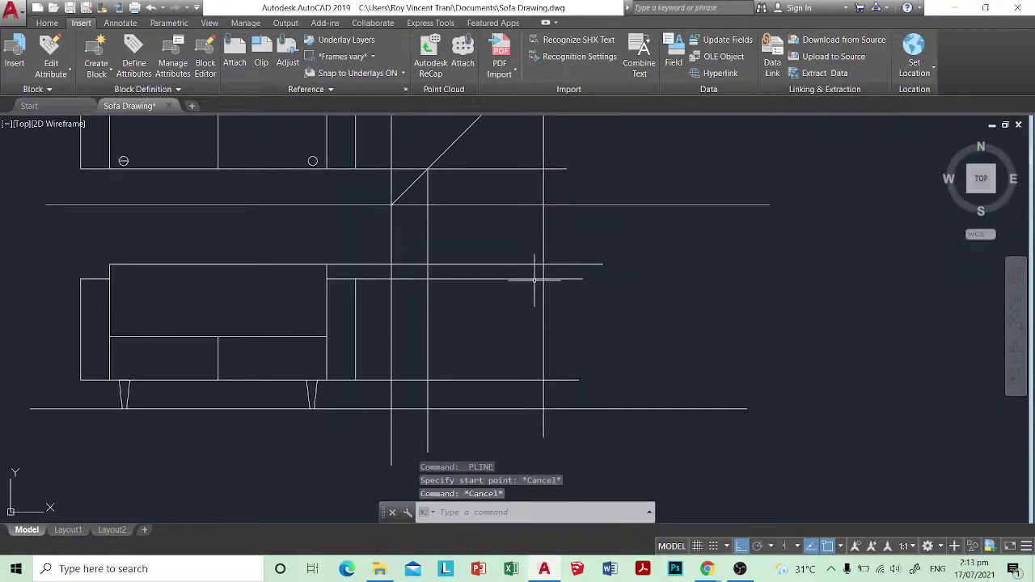
scroll(535, 281, "down", 2)
middle_click_drag(363, 143, 409, 200)
key("Escape")
type("dli")
key("Return")
scroll(430, 218, "up", 4)
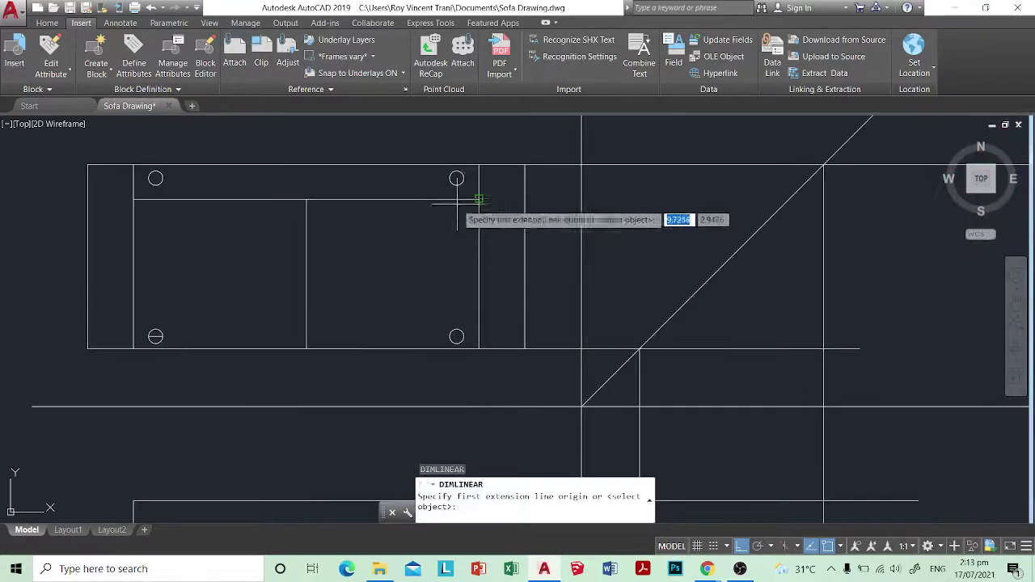
left_click(479, 198)
left_click(479, 165)
scroll(531, 200, "up", 2)
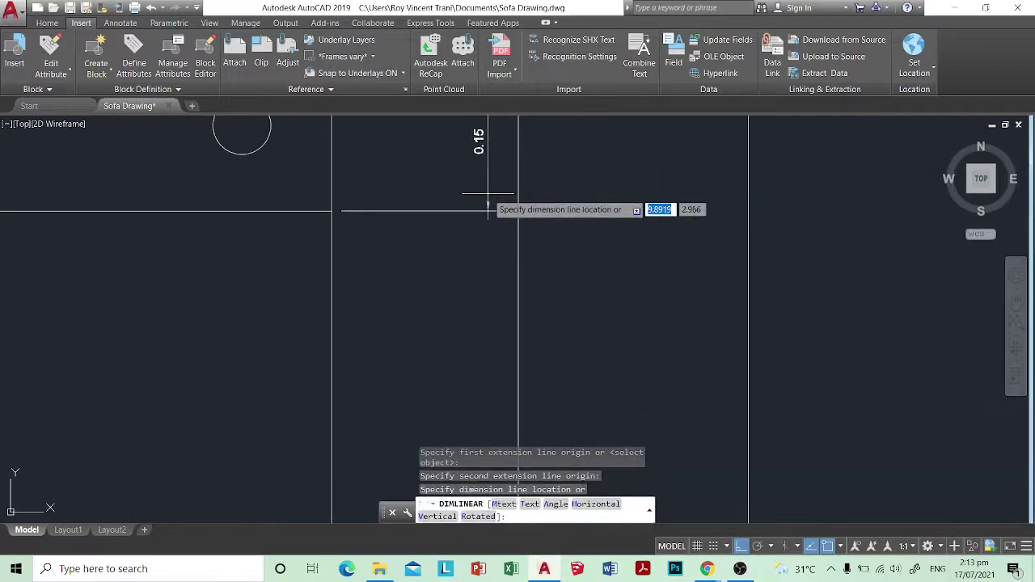
key("Escape")
key("Escape")
key("Escape")
Step: Offset the side view's rear vertical line 0.15 toward the front of the sofa
scroll(489, 197, "down", 5)
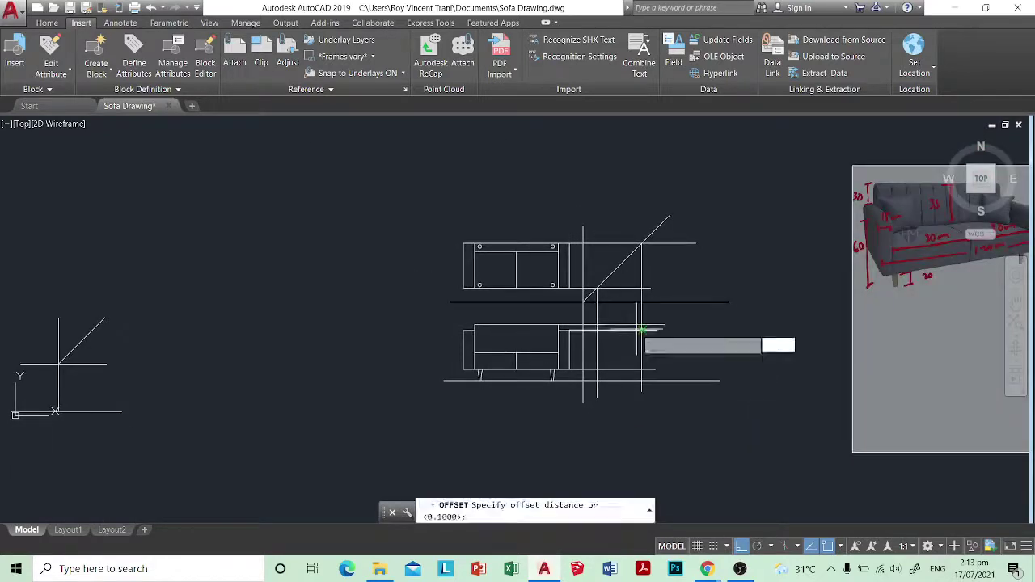
type(".15")
key("Return")
scroll(642, 335, "up", 6)
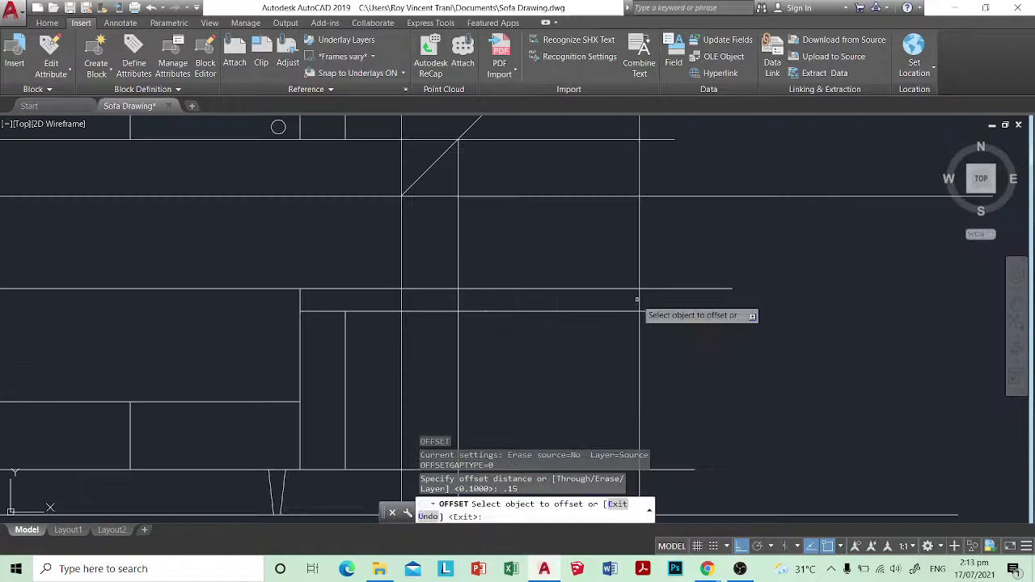
left_click(639, 300)
left_click(582, 298)
key("Escape")
Step: Trim the two rear vertical lines and the backrest top line to each other to form the backrest's upper corners
key("Escape")
type("tr")
key("Return")
left_click(662, 297)
left_click(560, 256)
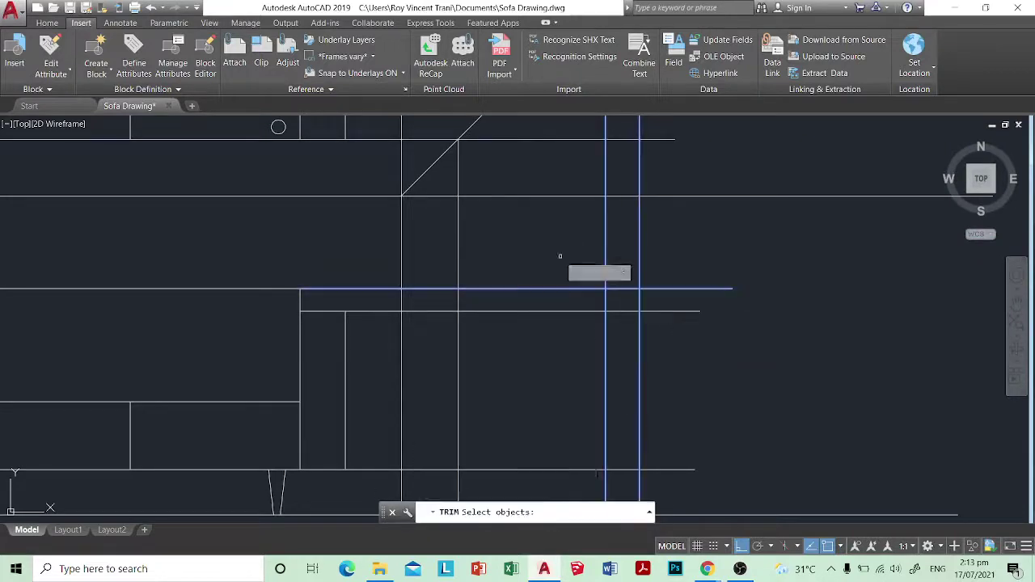
key("Return")
left_click(645, 254)
left_click(580, 231)
left_click(576, 262)
left_click(656, 270)
key("Escape")
scroll(666, 282, "down", 4)
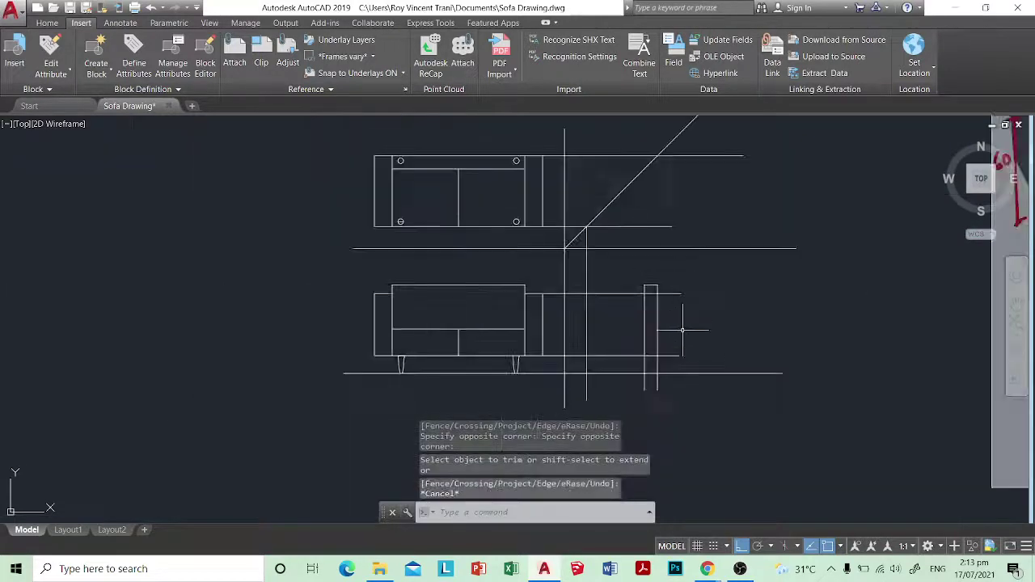
Step: Trim the side view's armrest top and bottom lines so they run only between the front and rear vertical lines
scroll(678, 328, "up", 4)
type("tr")
key("Return")
left_click(643, 294)
left_click(617, 316)
key("Return")
left_click(481, 358)
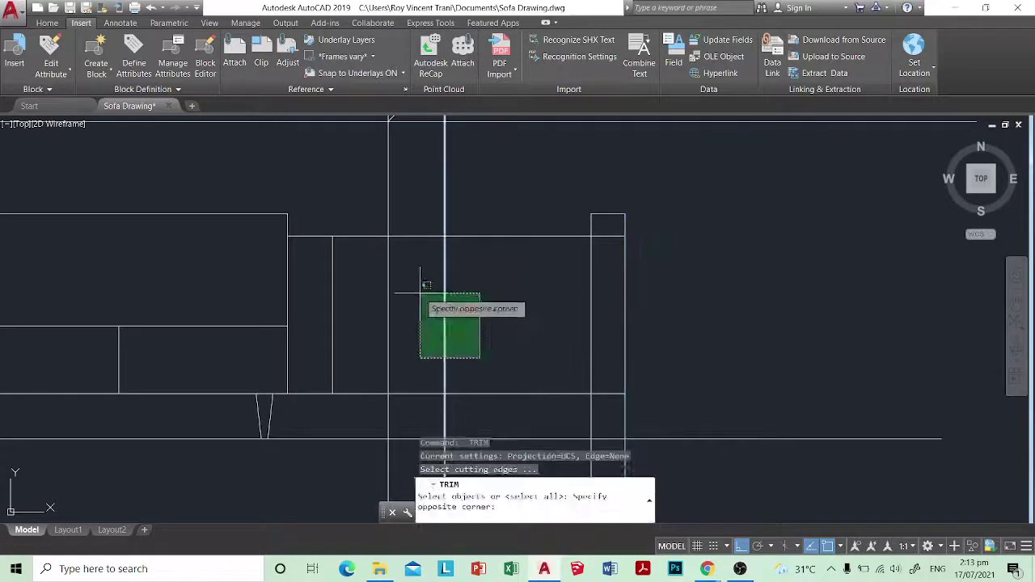
left_click(419, 292)
key("Return")
left_click(419, 402)
left_click(405, 215)
key("Return")
Step: Try to trim the side view's armrest top line in front of the backrest's inner line
key("Return")
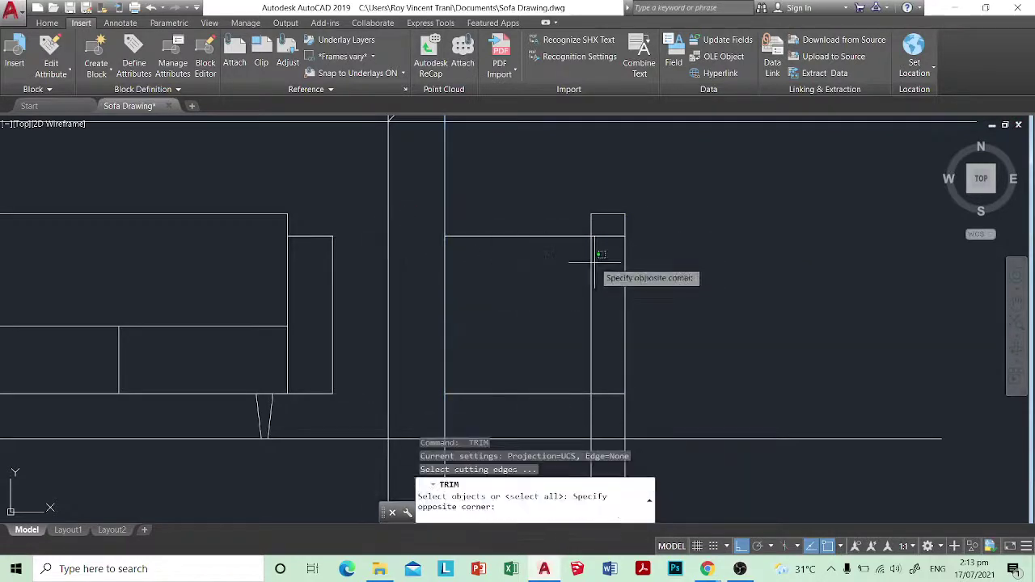
left_click(585, 267)
key("Return")
left_click(522, 215)
left_click(570, 241)
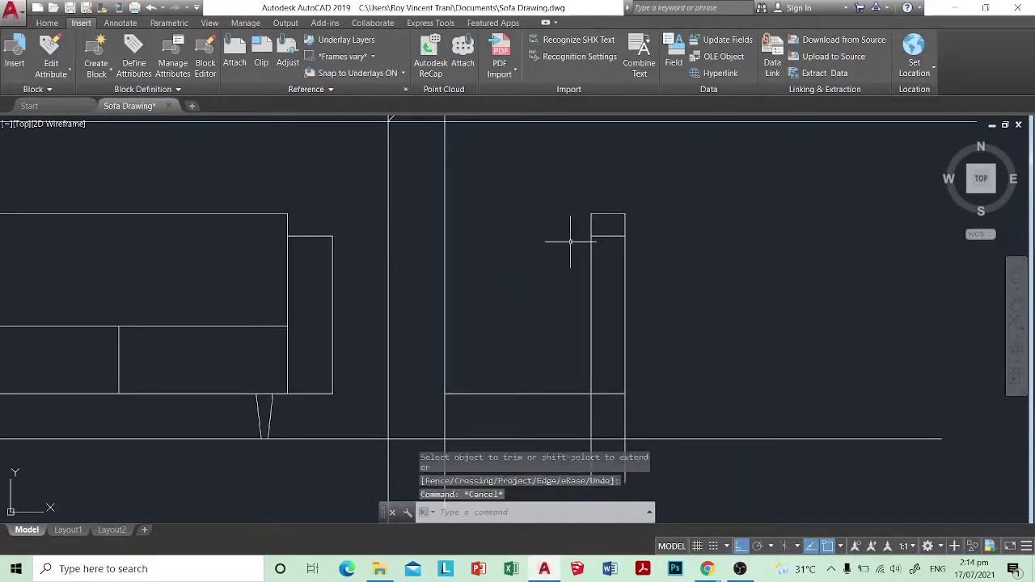
Step: Trim away the backrest's inner vertical line below the armrest top line in the side view
left_click(563, 256)
left_click(548, 227)
key("Return")
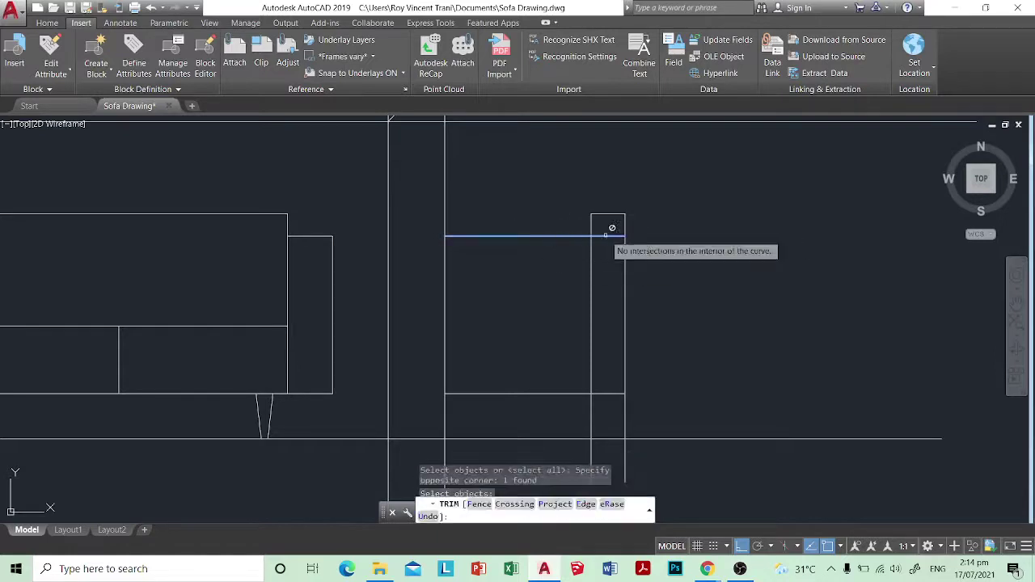
left_click(605, 260)
left_click(574, 272)
key("Escape")
Step: Trim the front and rear vertical lines below the side view's bottom edge
scroll(620, 281, "down", 3)
type("tr")
left_click(595, 348)
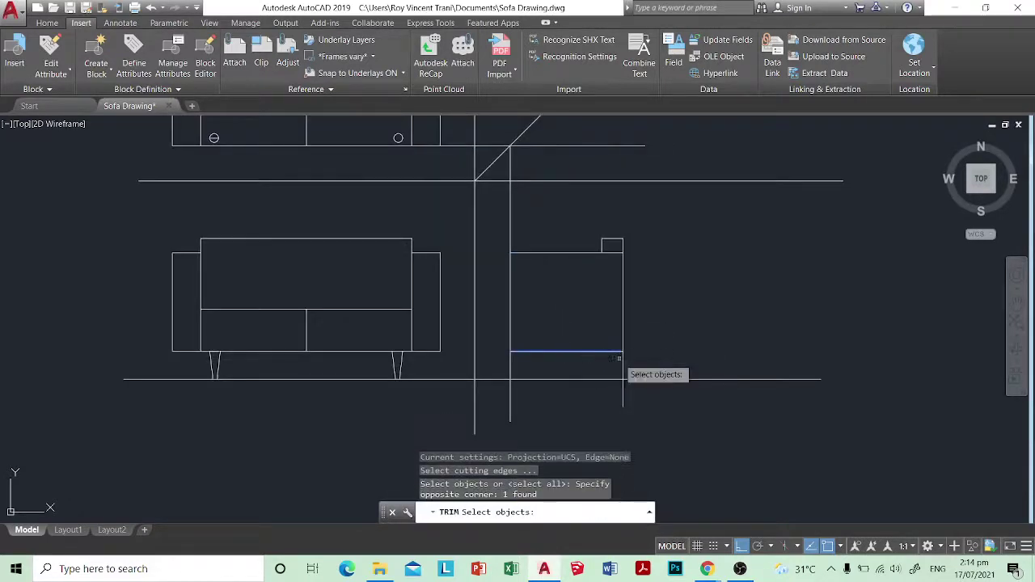
key("Return")
scroll(620, 358, "up", 4)
left_click(657, 369)
left_click(333, 360)
scroll(567, 349, "down", 6)
key("Escape")
Step: Try to trim the front vertical projection line above the side view's armrest top
scroll(528, 292, "up", 5)
type("tr")
left_click(564, 314)
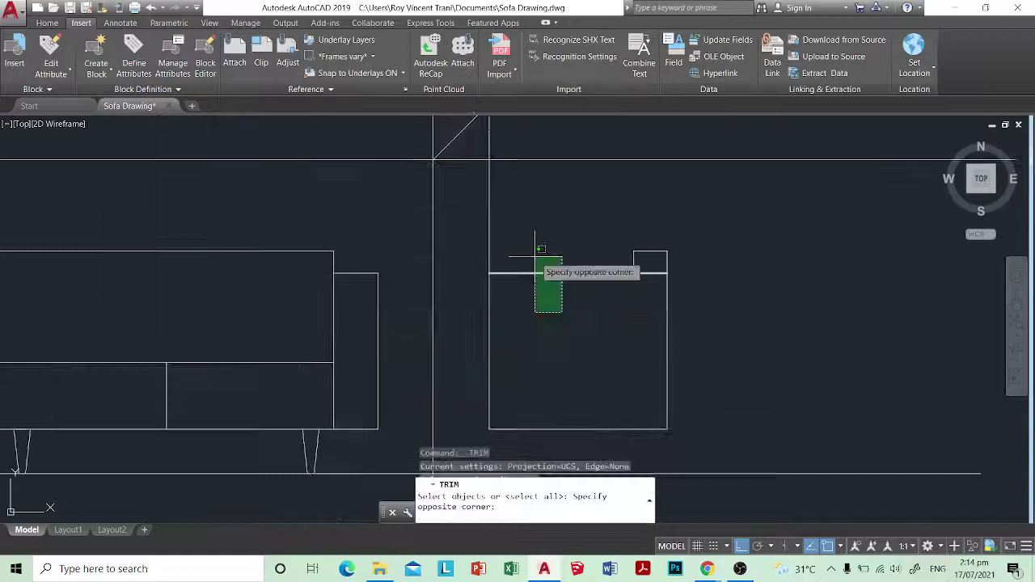
left_click(536, 255)
key("Return")
left_click(499, 241)
left_click(472, 230)
key("Escape")
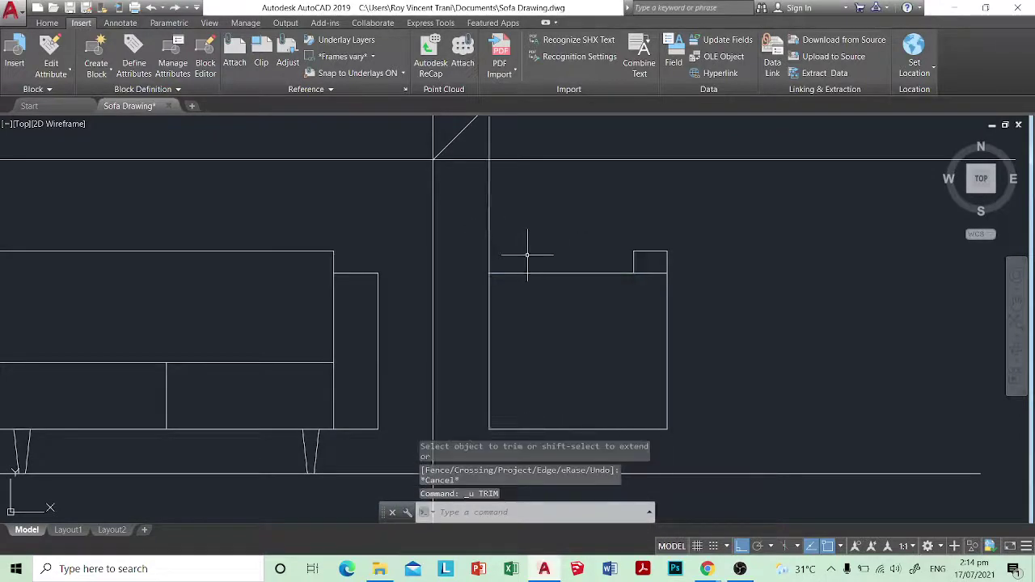
Step: Draw a vertical polyline from the upper intersection on the 45-degree line down to the side view's rear backrest corner
scroll(528, 255, "down", 4)
key("Escape")
key("Escape")
middle_click_drag(576, 238, 571, 274)
key("Escape")
type("p")
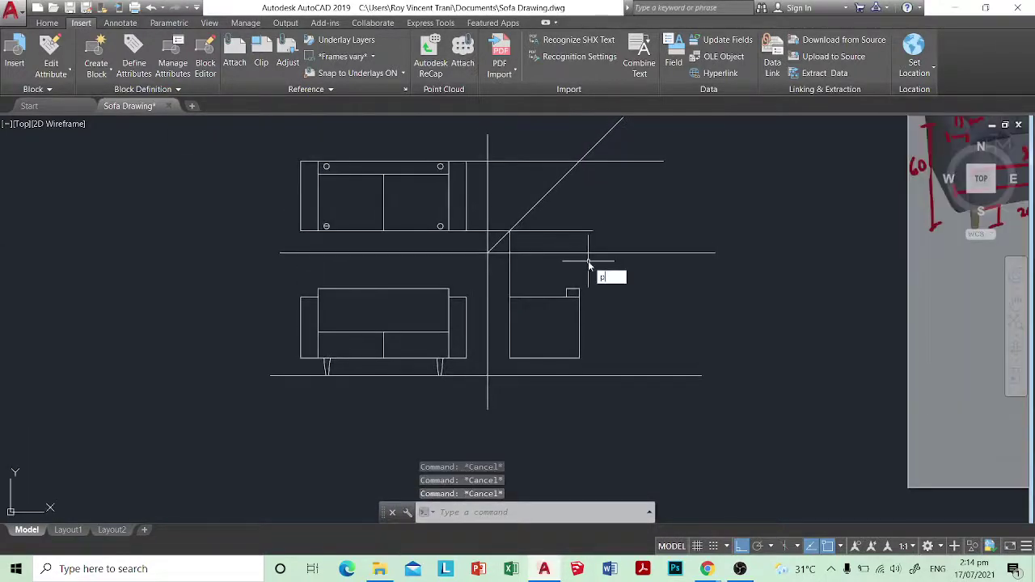
type("l")
key("space")
left_click(578, 162)
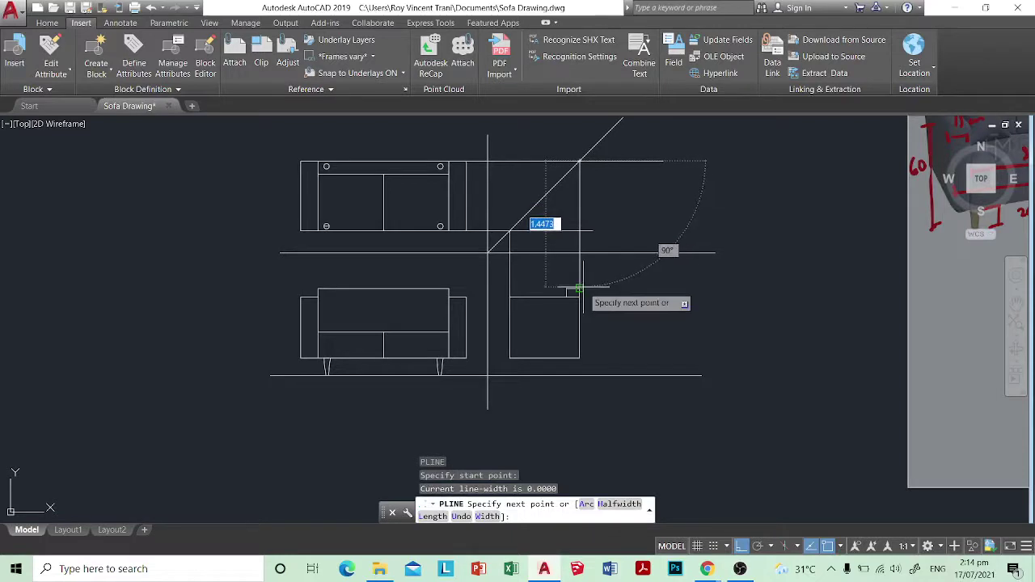
key("space")
Step: Trim the two horizontal projection lines beyond the 45-degree line
left_click(551, 202)
left_click(525, 184)
key("space")
left_click(554, 222)
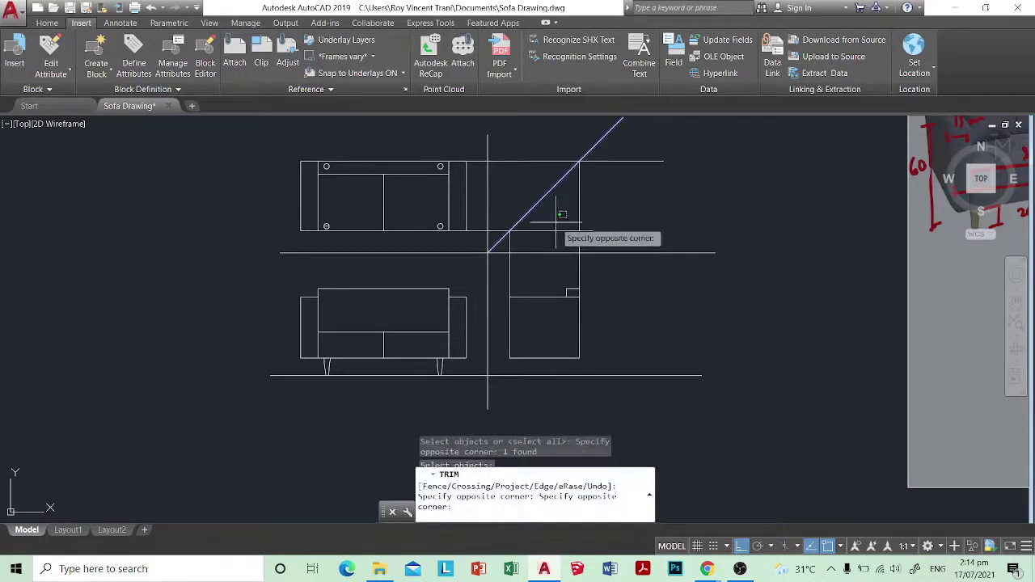
left_click(531, 237)
left_click(640, 198)
left_click(616, 154)
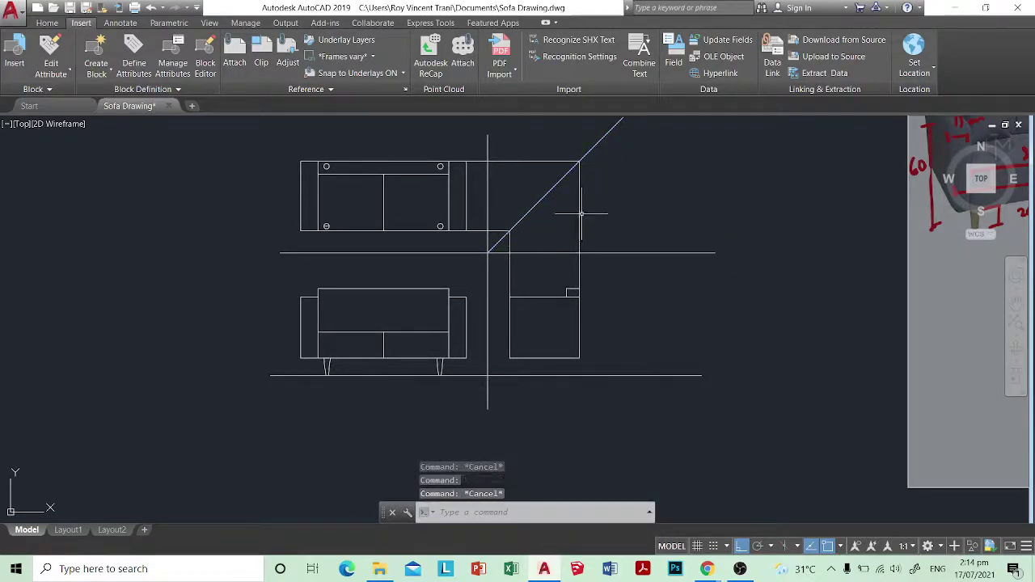
Step: Set the linetype of the projection lines between the top and side views to ACAD_ISO02W100
left_click(539, 166)
left_click(518, 144)
scroll(498, 220, "up", 4)
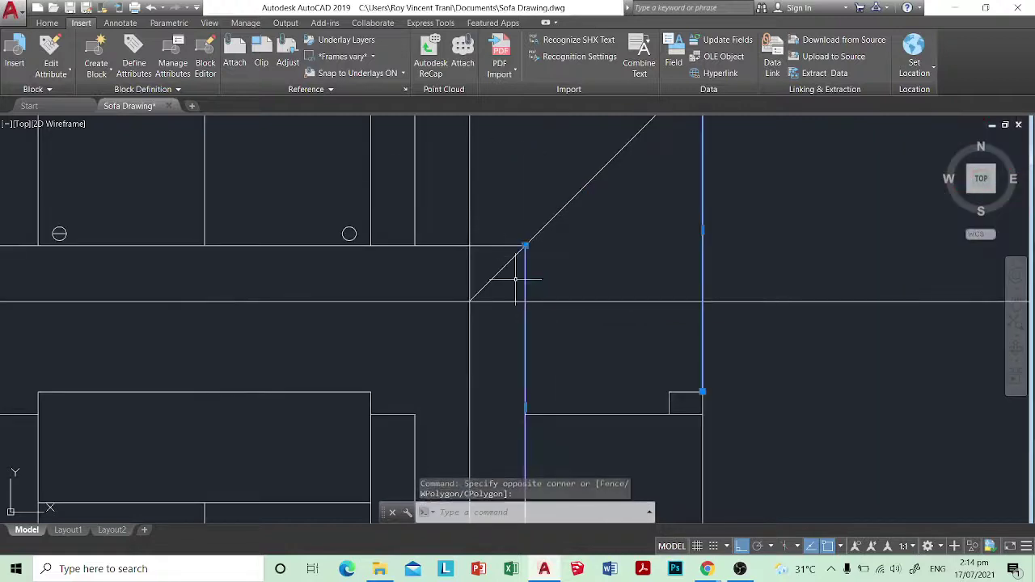
left_click(46, 23)
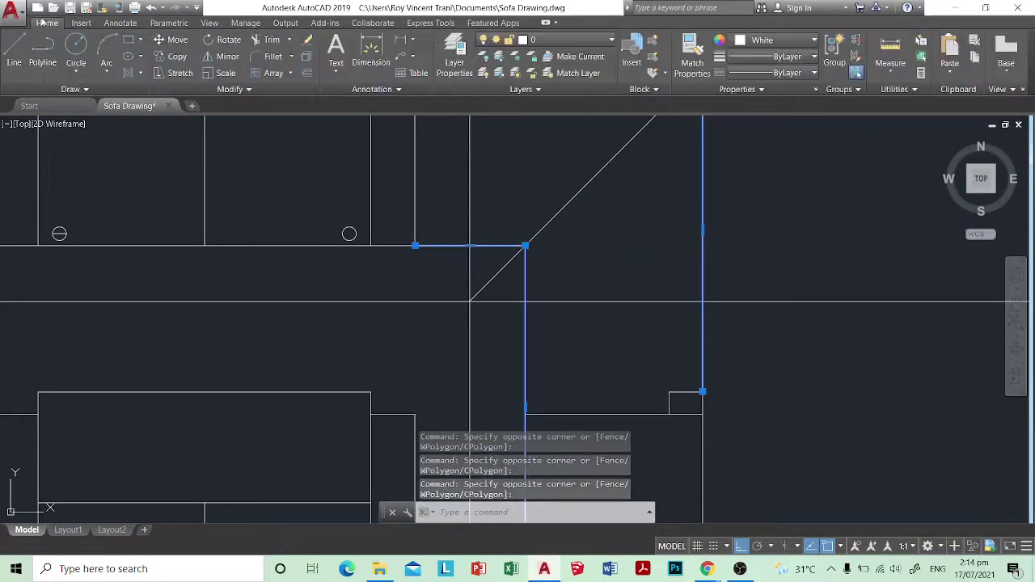
left_click(791, 58)
left_click(833, 118)
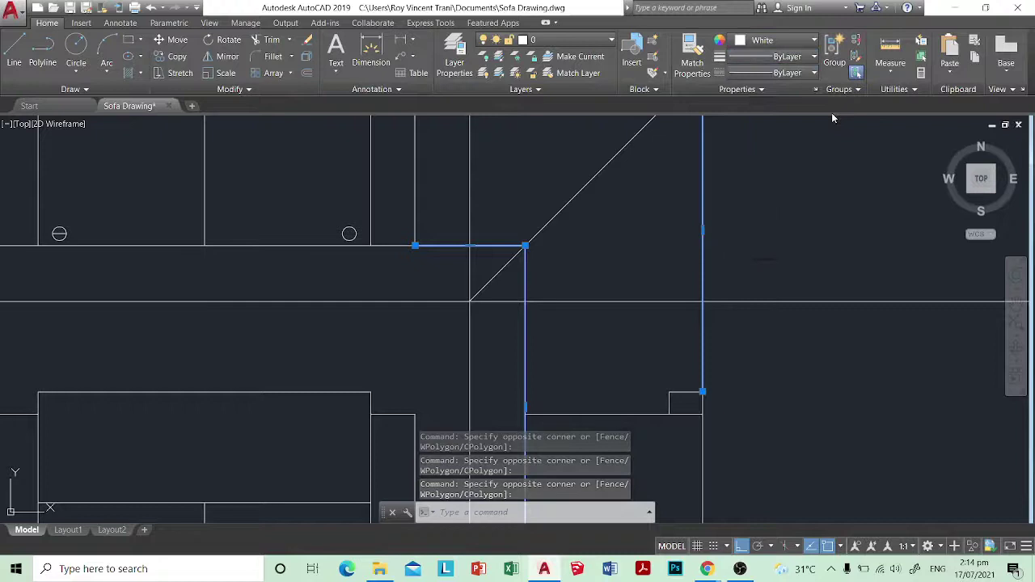
left_click(785, 61)
left_click(786, 62)
left_click(789, 76)
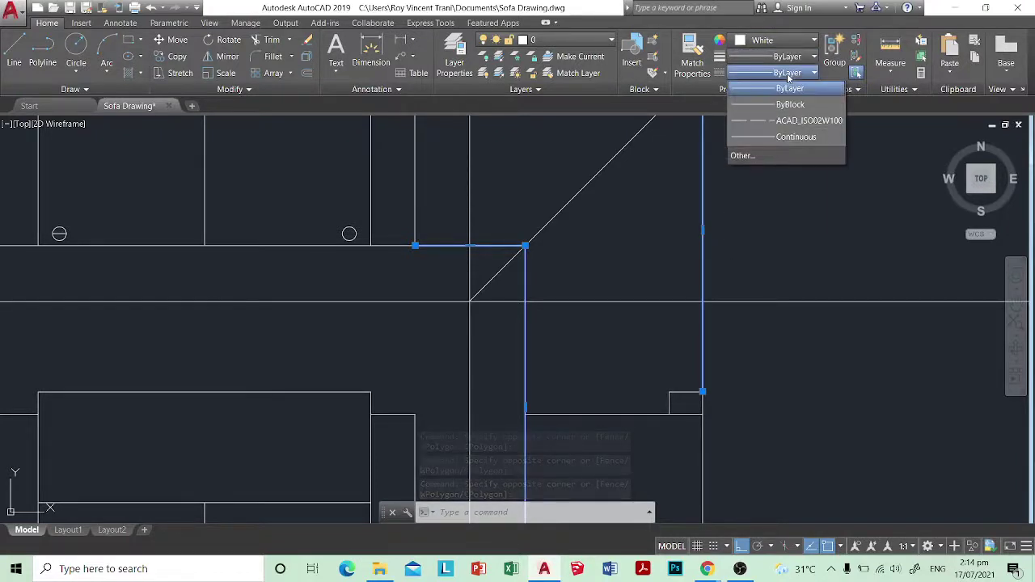
left_click(787, 76)
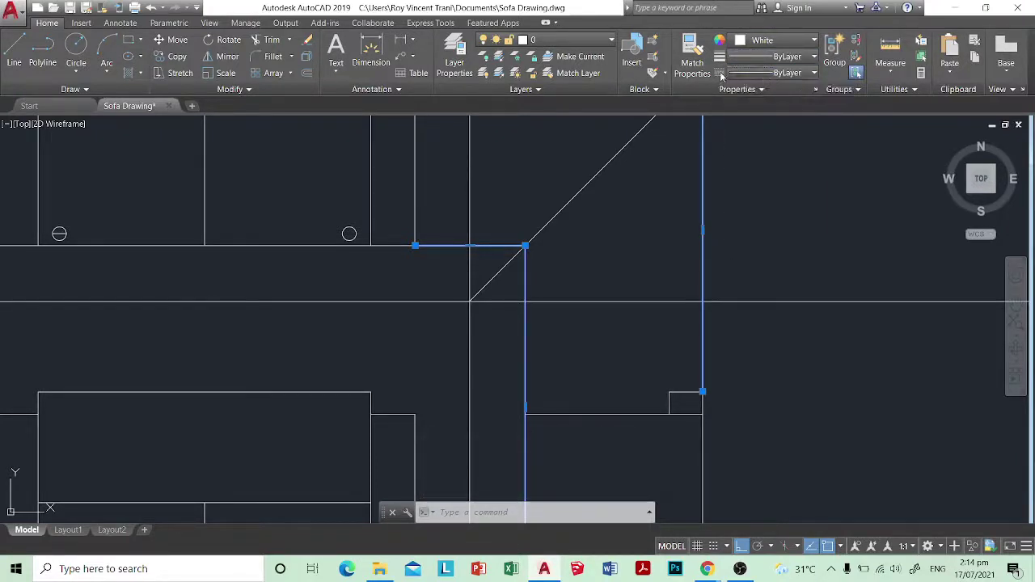
left_click(746, 73)
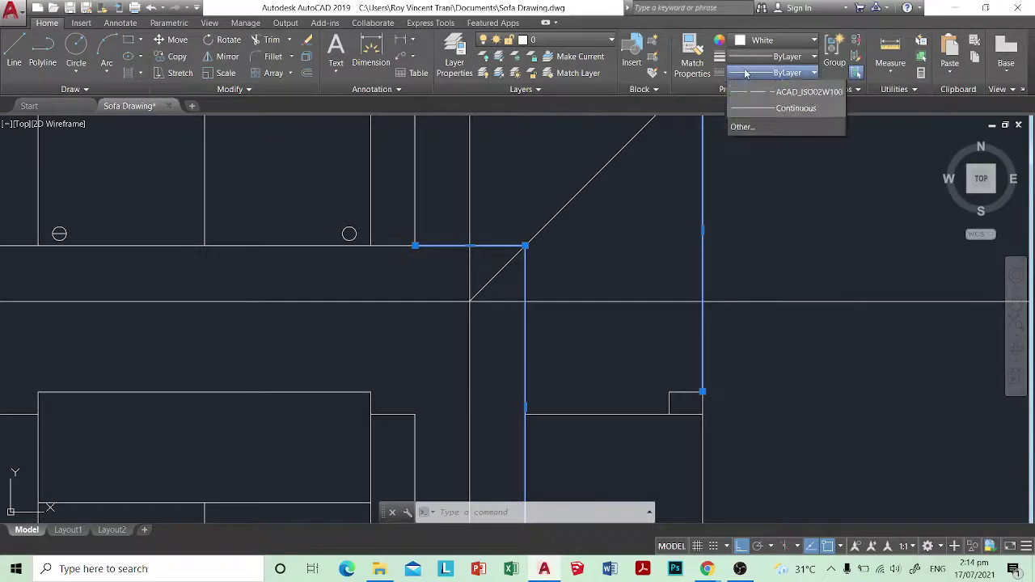
left_click(772, 121)
key("Escape")
key("Escape")
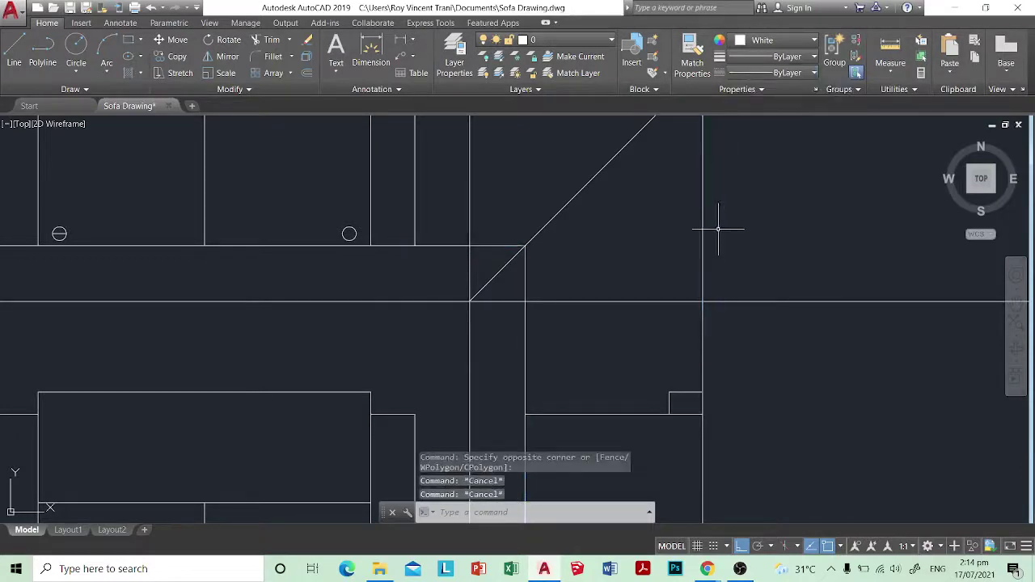
Step: Shorten the front vertical projection line by stretching its lower end up to the side view's armrest top corner
scroll(718, 226, "down", 2)
left_click(718, 230)
left_click(612, 263)
left_click(612, 293)
left_click(590, 313)
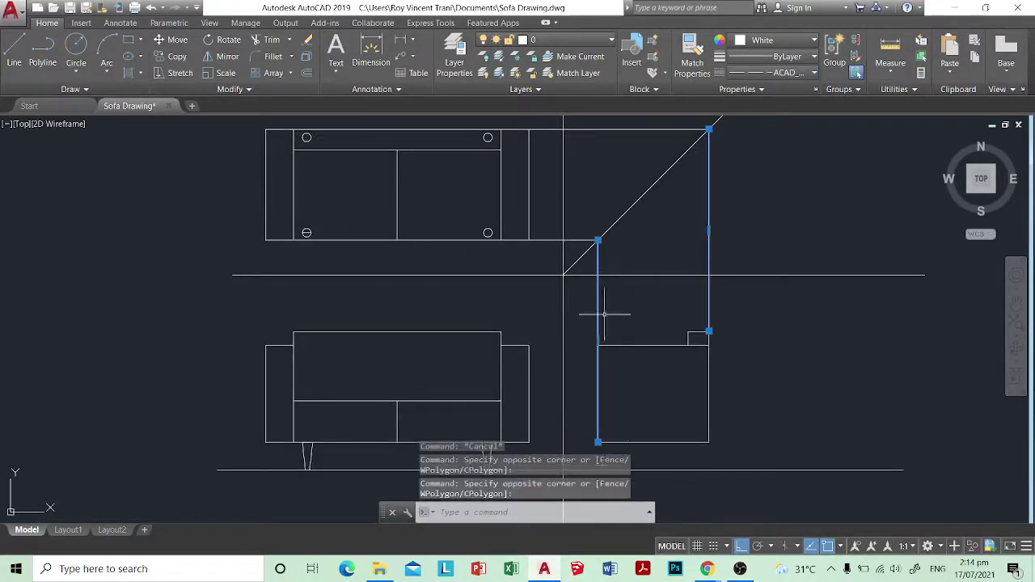
left_click(599, 443)
left_click(598, 346)
scroll(592, 237, "up", 2)
key("Escape")
Step: Set the linetype scale of the four projection lines between the top and side views to 0.01
left_click(578, 255)
left_click(557, 213)
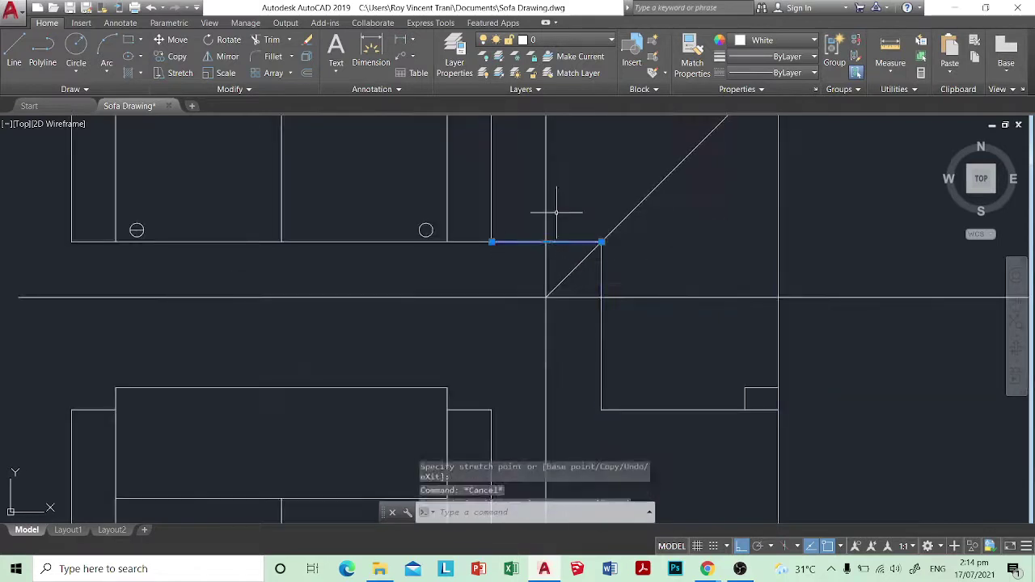
key("Escape")
scroll(590, 234, "down", 3)
scroll(649, 230, "up", 2)
left_click(649, 230)
left_click(599, 226)
left_click(525, 268)
left_click(491, 276)
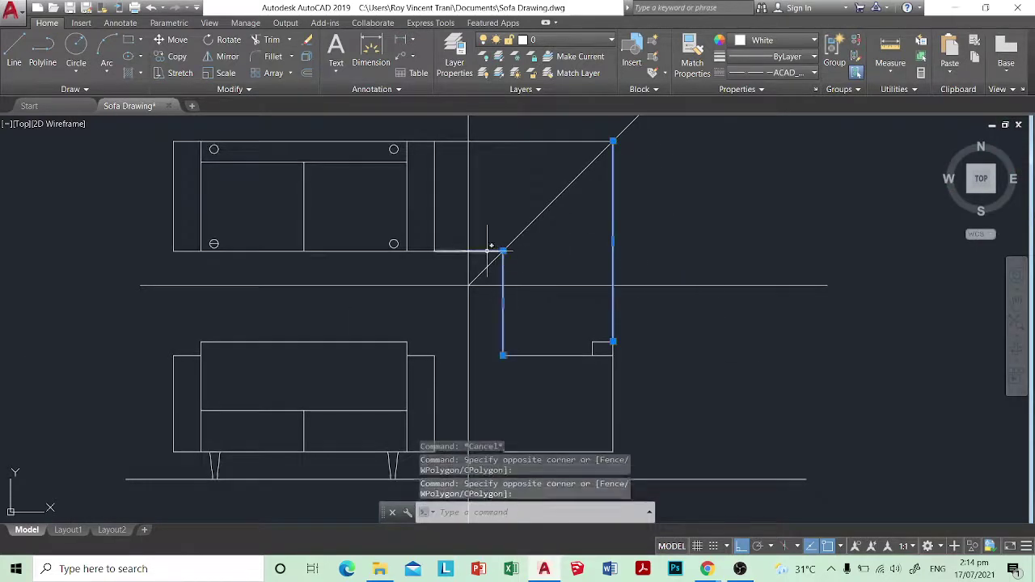
left_click(486, 251)
left_click(531, 156)
left_click(508, 134)
key("ctrl+1")
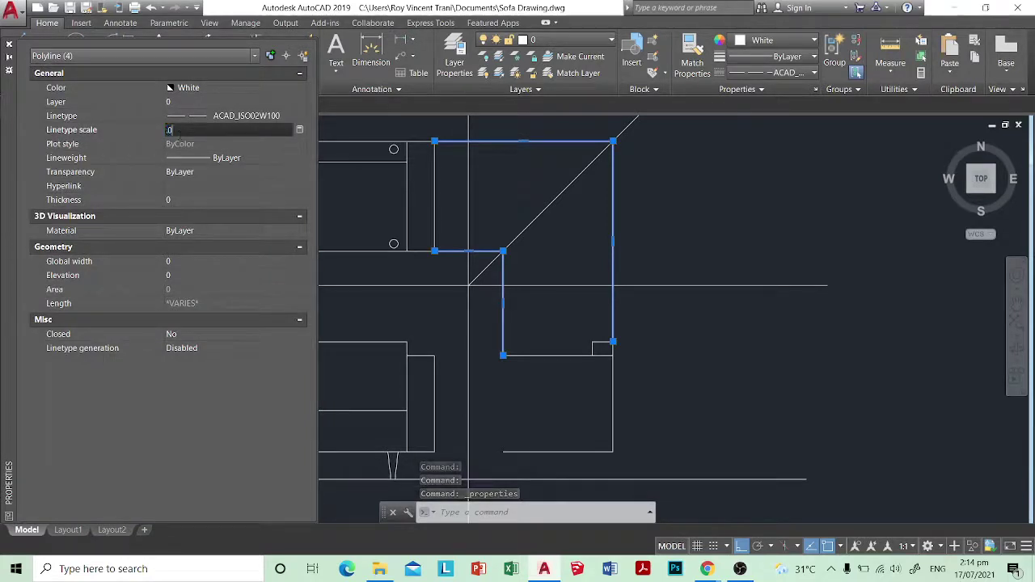
key("Return")
key("Escape")
key("Escape")
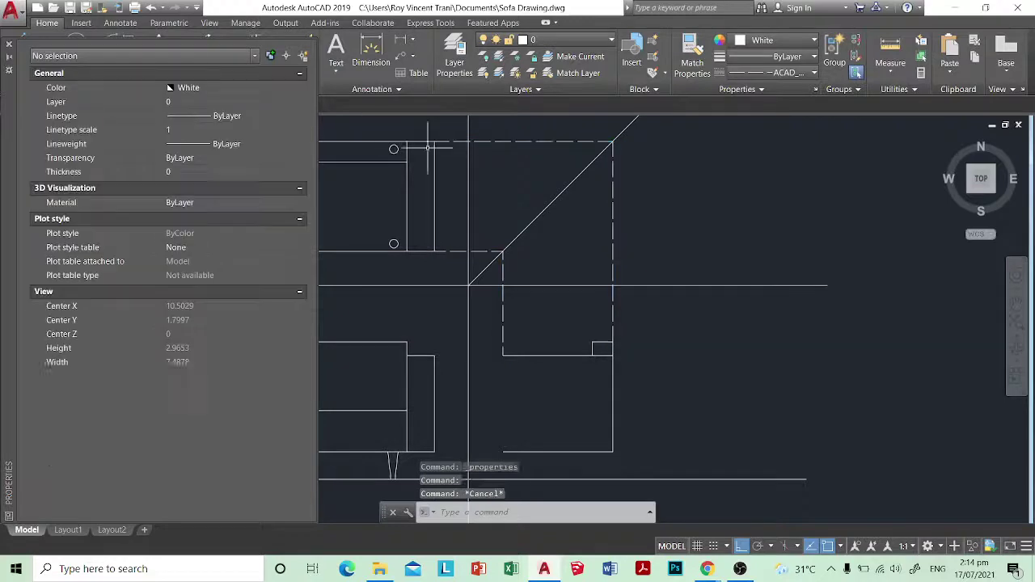
Step: Change the colour of the two vertical projection lines and the lower horizontal projection line to green
middle_click_drag(542, 286, 633, 240)
middle_click_drag(639, 204, 625, 218)
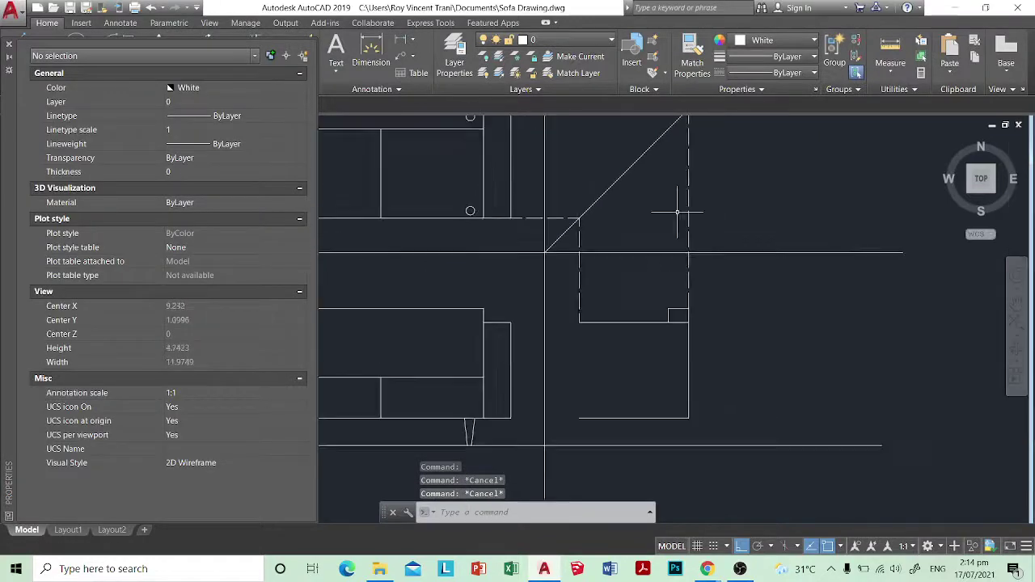
left_click(705, 216)
left_click(646, 204)
left_click(579, 233)
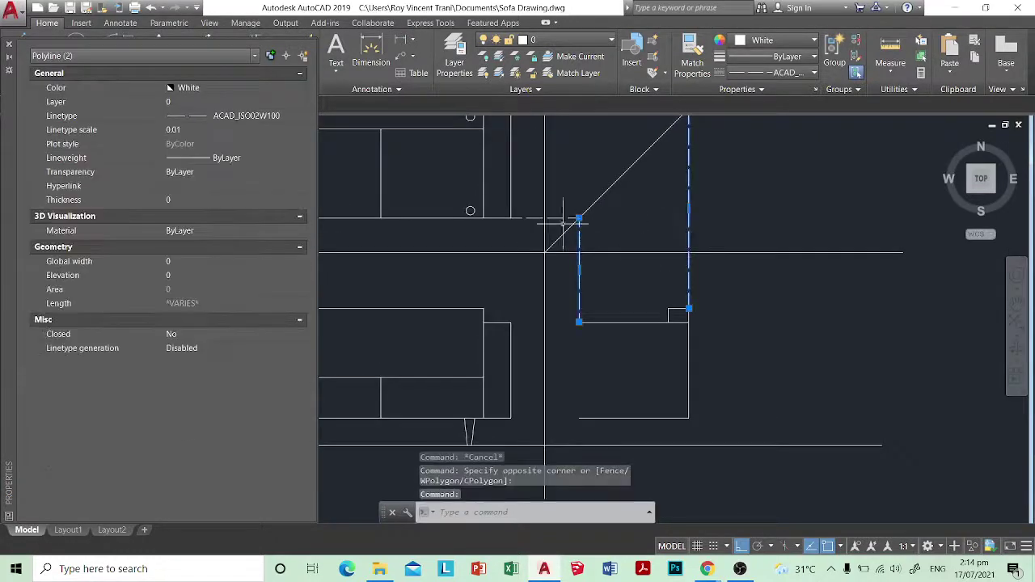
left_click(755, 40)
left_click(763, 177)
key("Escape")
key("Escape")
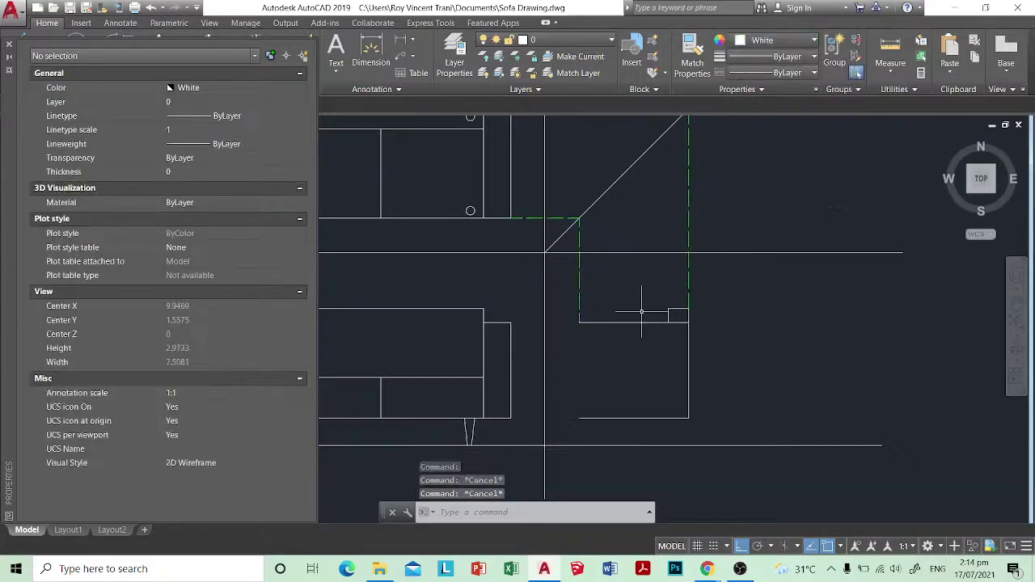
left_click(7, 46)
scroll(522, 240, "down", 2)
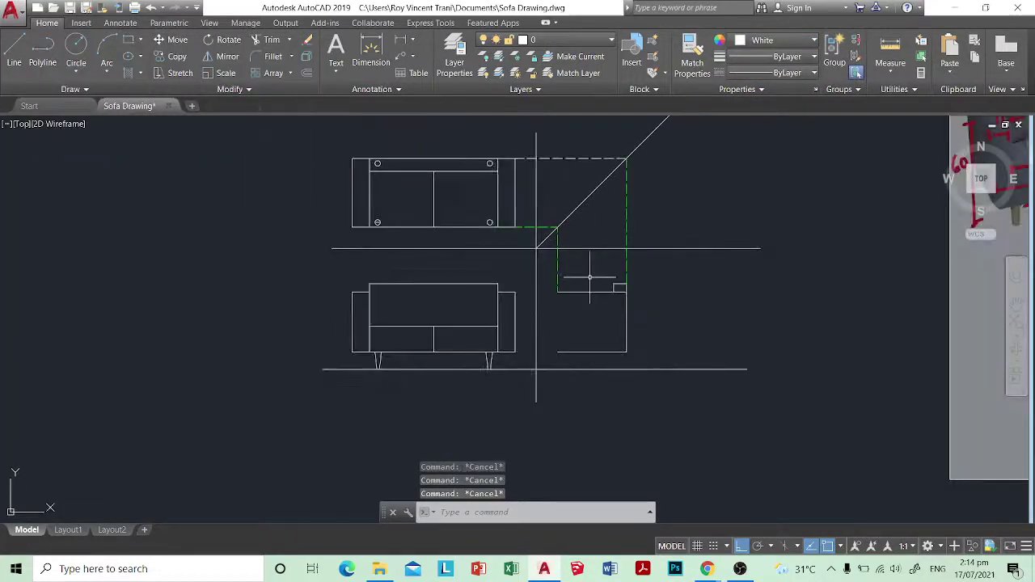
Step: Draw a vertical polyline for the side view's front edge from the armrest's top corner down to the base line
type("pl")
key("Return")
scroll(562, 312, "up", 2)
left_click(554, 280)
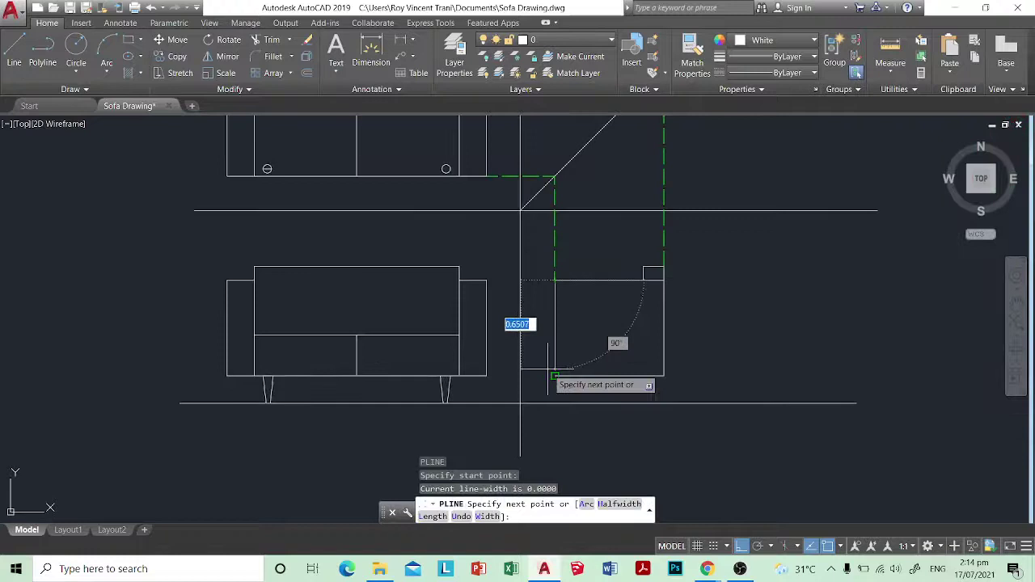
left_click(554, 375)
key("Escape")
left_click(588, 341)
key("Escape")
key("Escape")
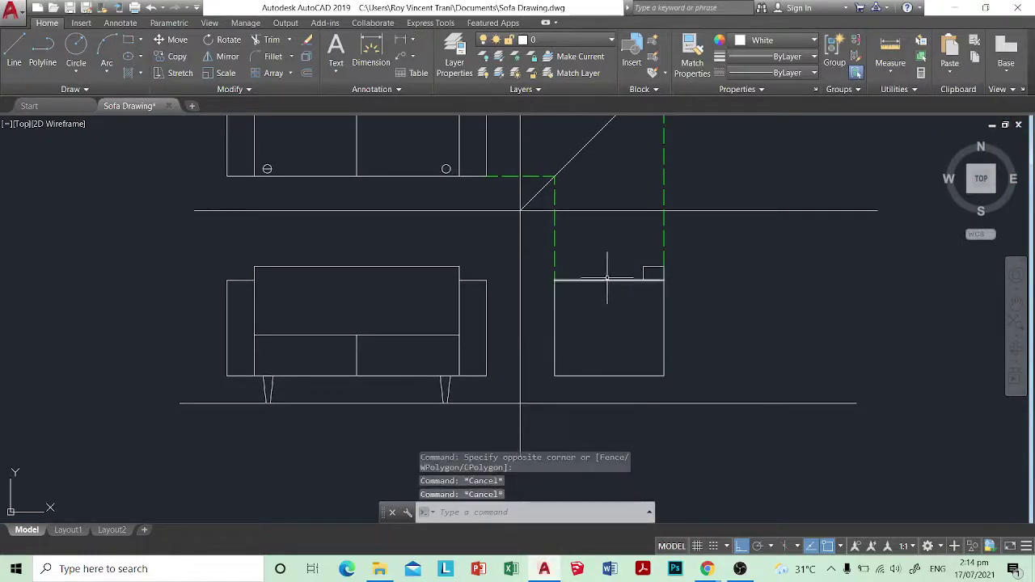
Step: Match the upper horizontal projection line's properties to those of the green dashed vertical projection line
type("ma")
key("Return")
left_click(554, 224)
middle_click_drag(586, 168, 578, 285)
left_click(563, 203)
left_click(531, 158)
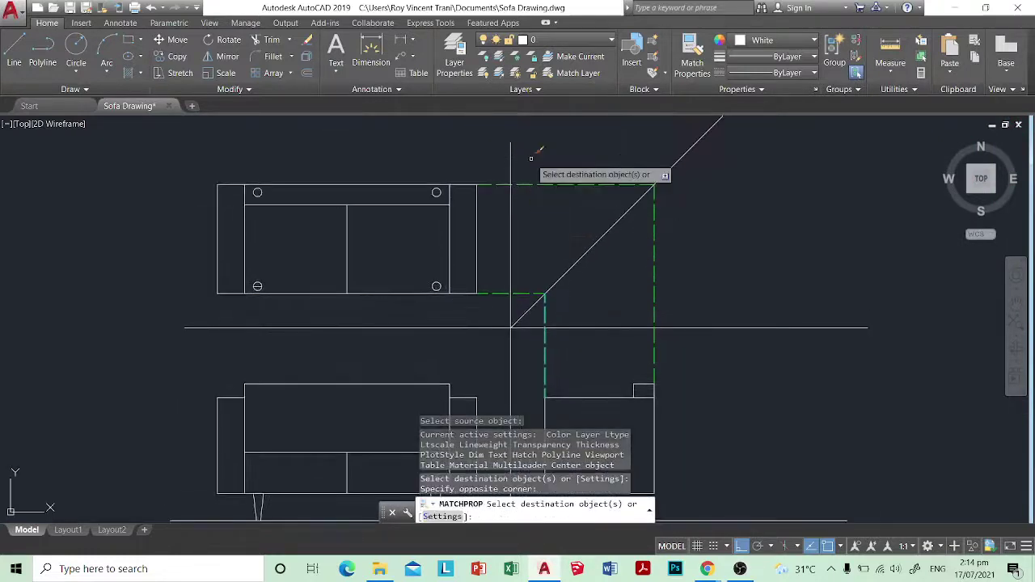
key("Escape")
key("Escape")
Step: Copy the lower horizontal projection line to the centres of the two leg circles nearest the side view in the top view
type("c")
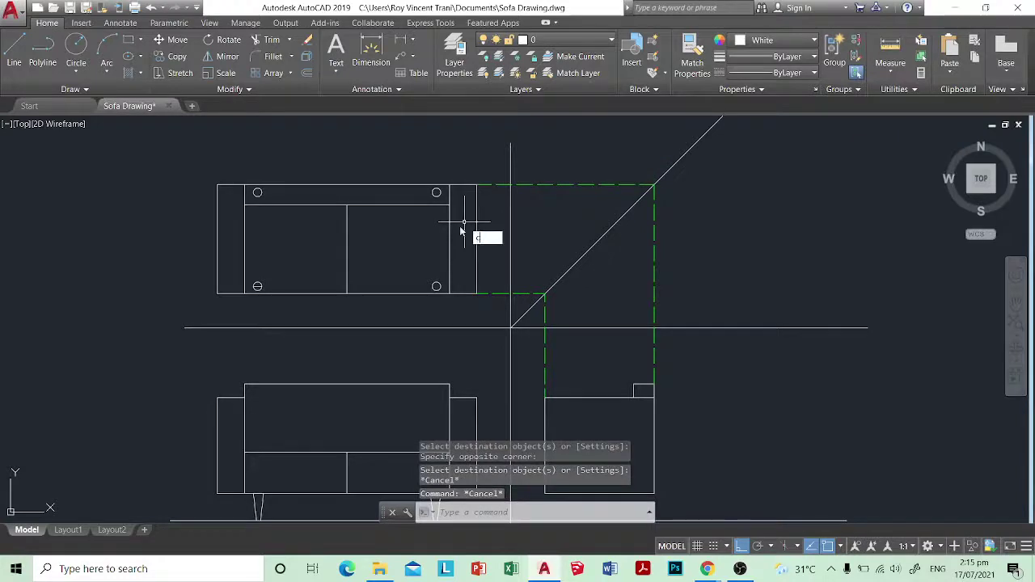
type("t o")
key("Return")
scroll(462, 247, "up", 4)
left_click(532, 328)
left_click(511, 370)
key("Return")
left_click(498, 356)
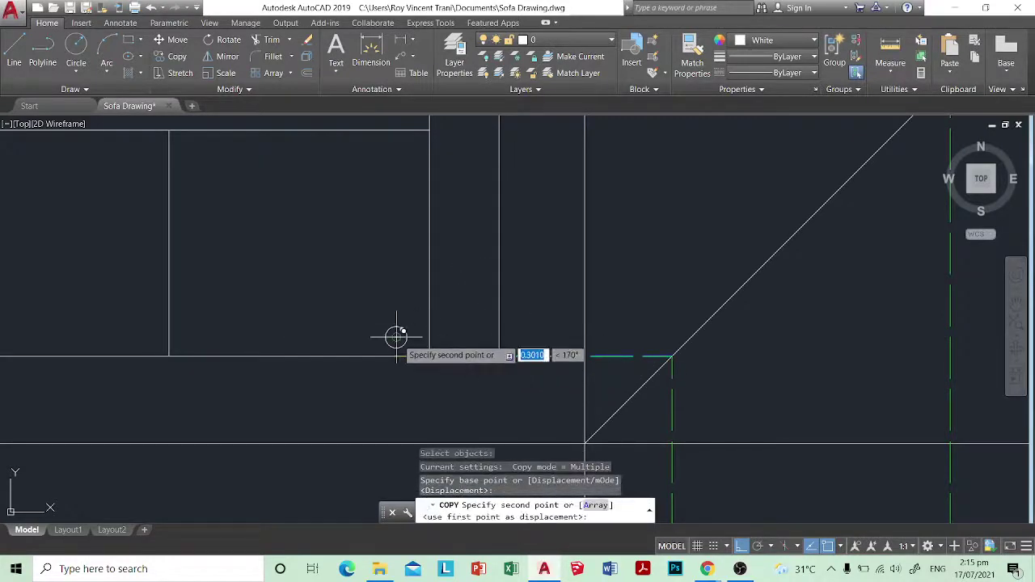
left_click(396, 337)
scroll(449, 339, "down", 4)
scroll(436, 240, "up", 2)
scroll(435, 238, "up", 4)
left_click(435, 271)
scroll(435, 274, "down", 4)
key("Escape")
key("Escape")
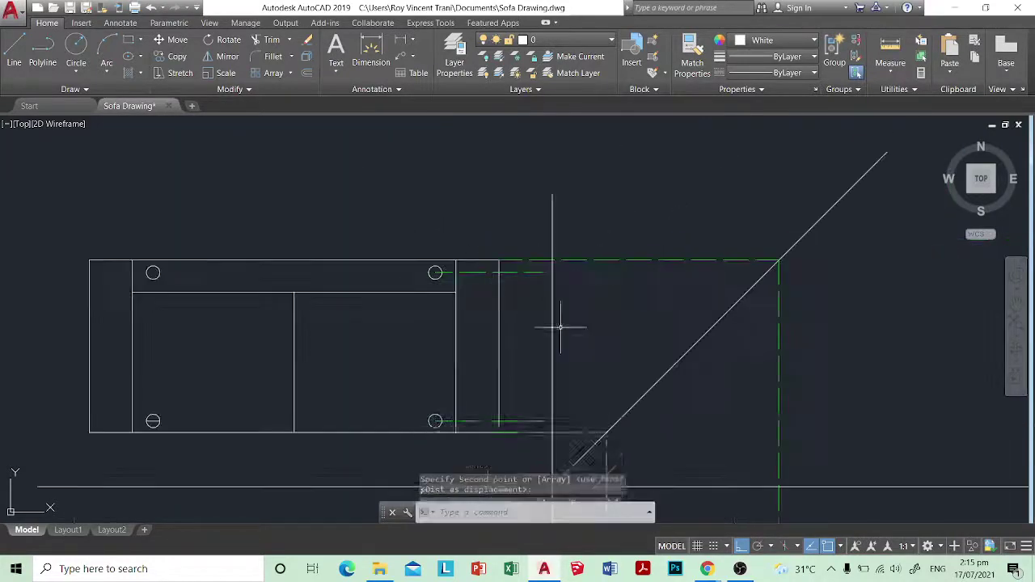
Step: Extend the two leg projection lines in the top view to the 45-degree line
middle_click_drag(589, 371, 547, 279)
key("Return")
left_click(642, 314)
left_click(595, 247)
key("Return")
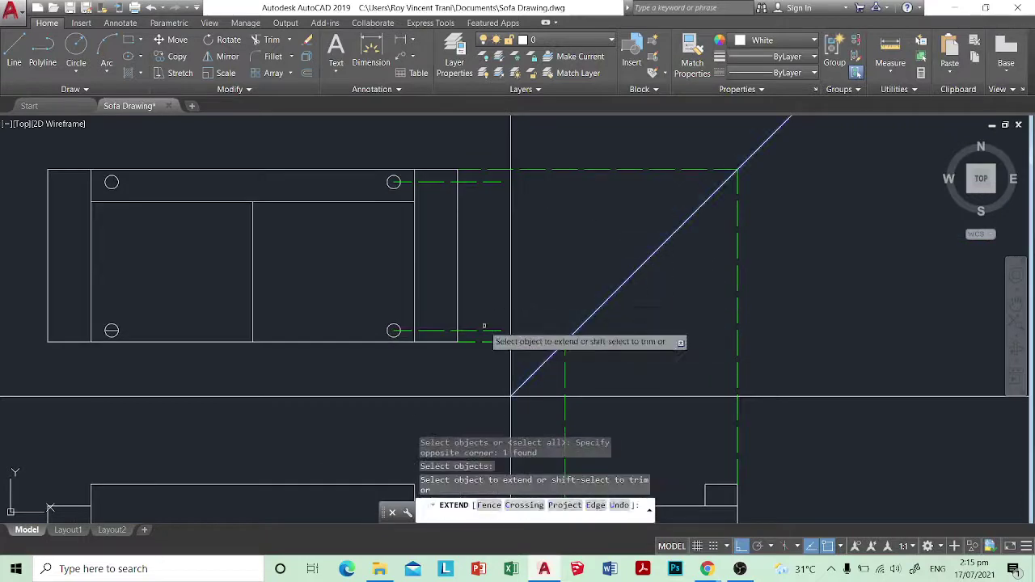
left_click(485, 329)
left_click(483, 182)
key("Escape")
scroll(512, 219, "down", 4)
middle_click_drag(581, 257, 552, 209)
key("Return")
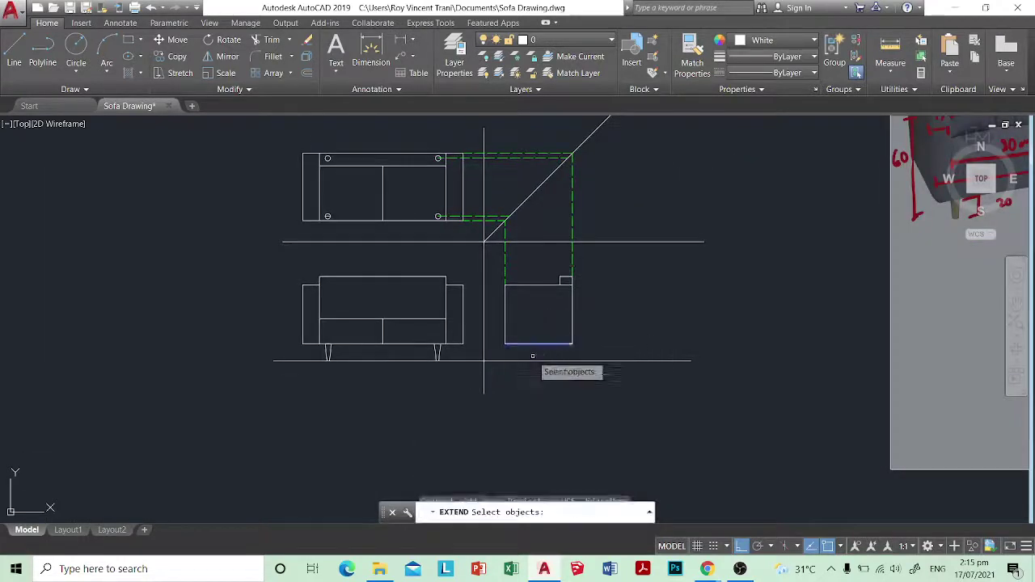
key("Return")
key("Escape")
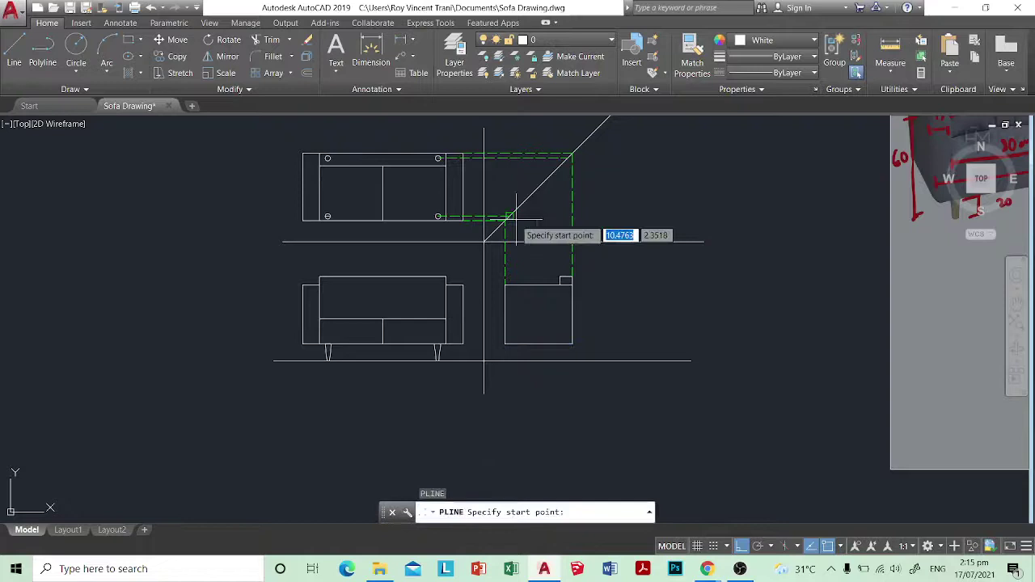
Step: Draw vertical polylines from the leg lines' 45-degree intersections down to the side view's base, matching them to the green dashed lines
left_click(509, 217)
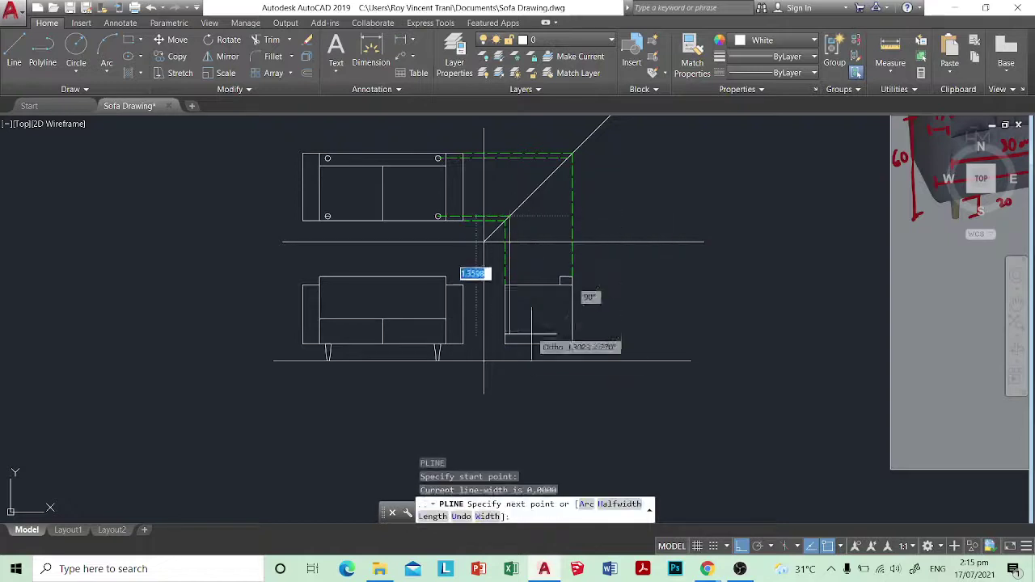
left_click(561, 158)
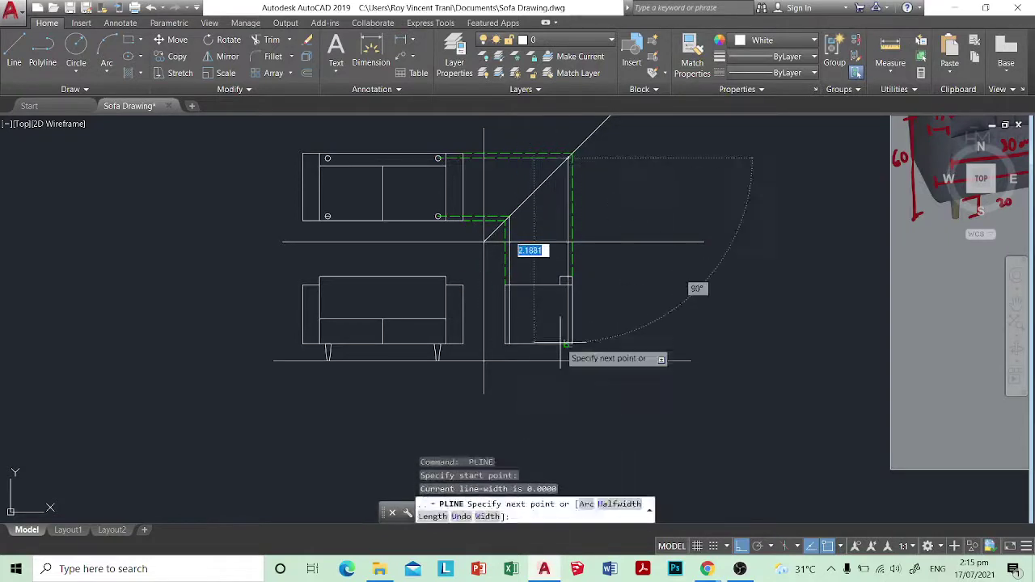
key("Return")
left_click(572, 252)
scroll(568, 263, "up", 6)
left_click(568, 265)
left_click(324, 232)
key("Escape")
scroll(343, 235, "down", 8)
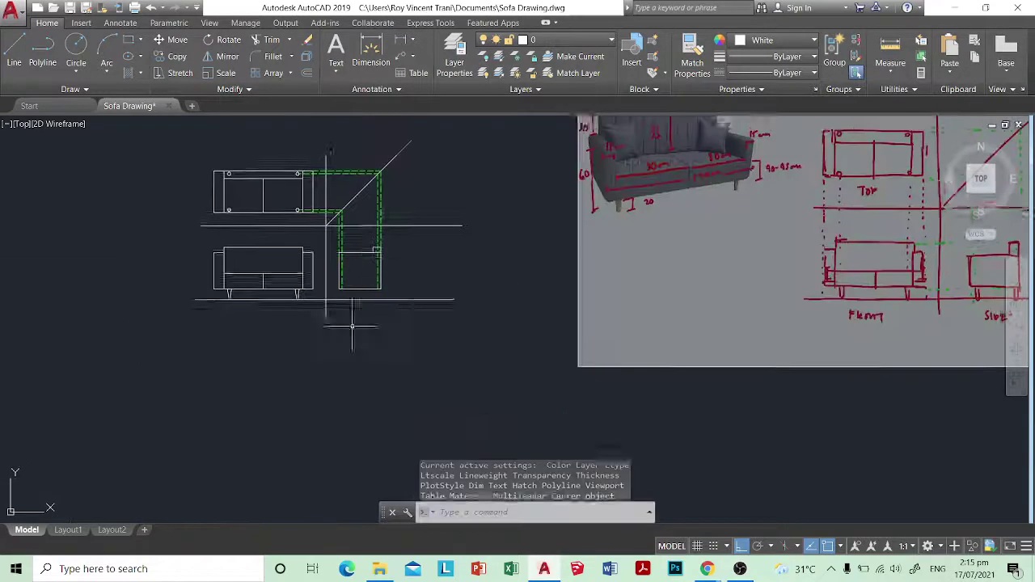
Step: Join the lines of the front view's left leg into a polyline with a fuzz distance of 0
scroll(348, 242, "up", 6)
left_click(296, 310)
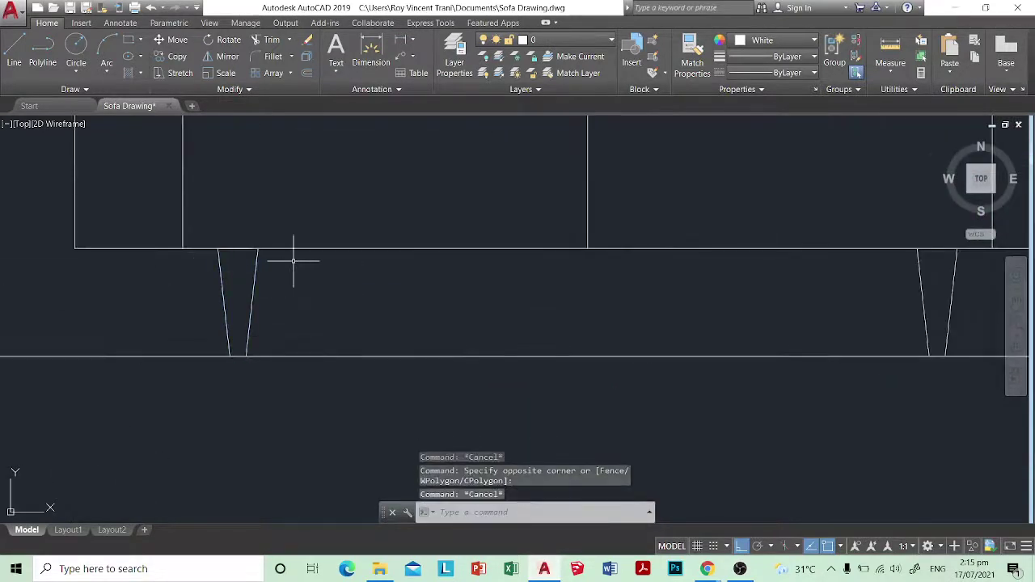
left_click(195, 215)
key("Return")
type("j")
key("Return")
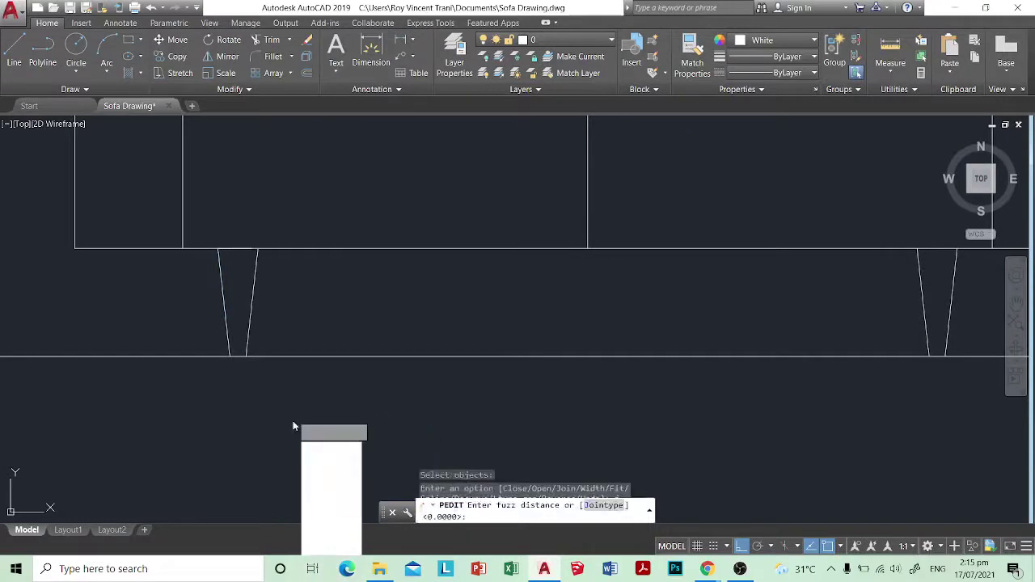
key("Return")
key("Return")
key("Return")
key("Escape")
left_click(275, 303)
left_click(194, 262)
key("Escape")
scroll(360, 314, "up", 5)
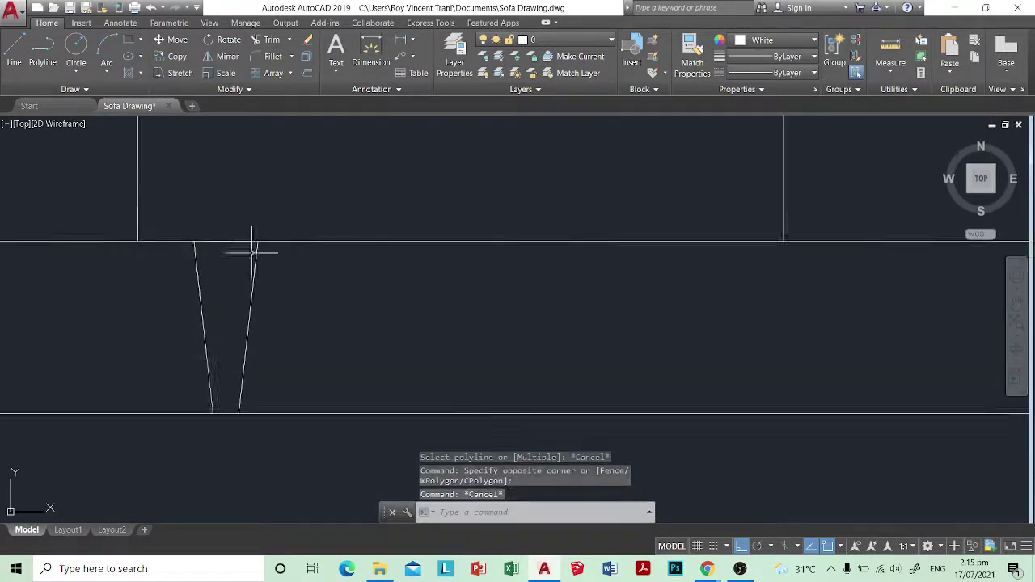
Step: Stretch the open end of the left leg's top edge to the top of the leg's opposite slanted line
left_click(217, 226)
left_click(241, 226)
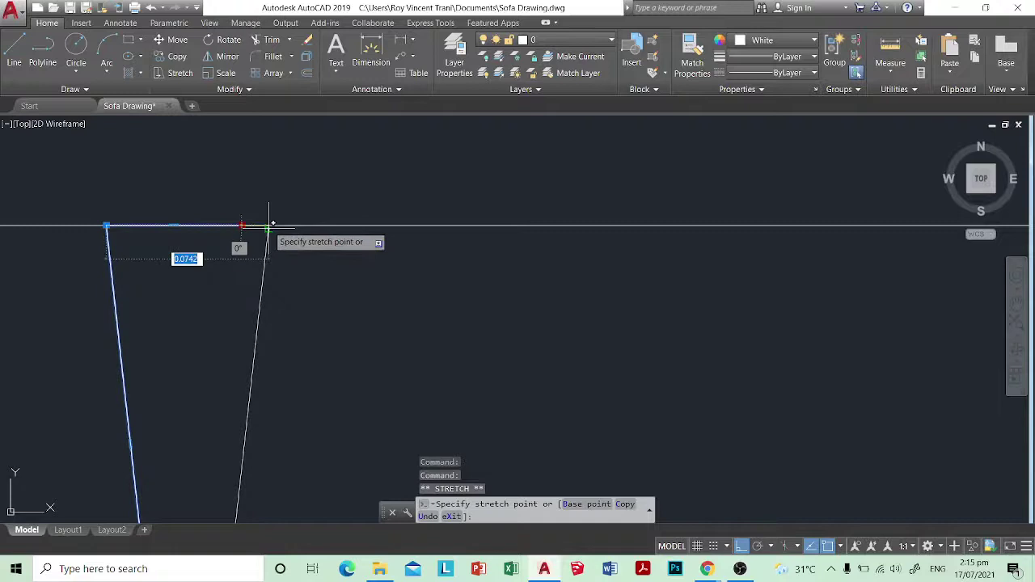
key("Escape")
key("Escape")
scroll(334, 336, "down", 3)
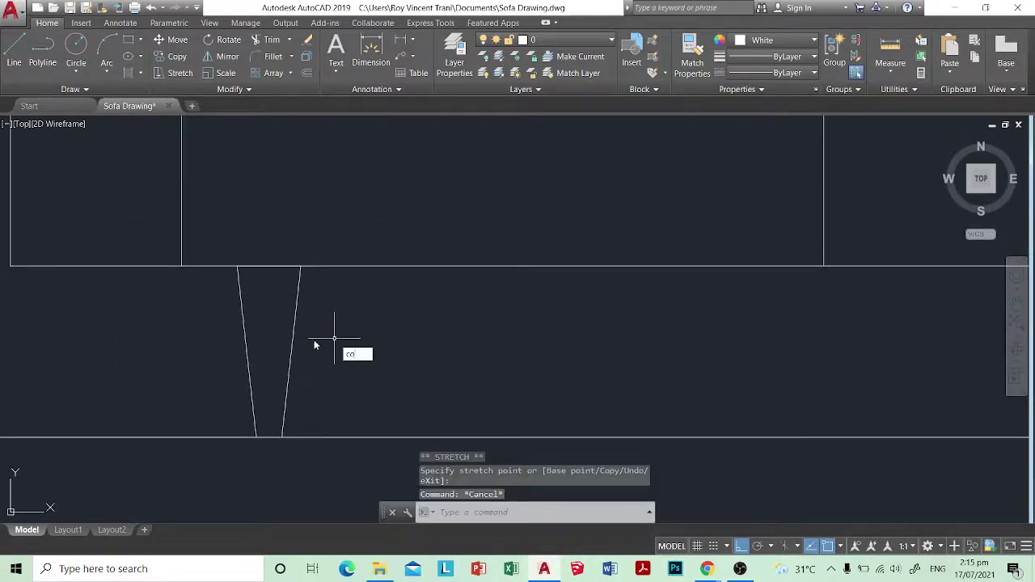
Step: Copy the front view's left leg by its top midpoint to both leg projection lines at the side view's base
key("Return")
left_click(364, 375)
left_click(194, 296)
key("Return")
left_click(269, 266)
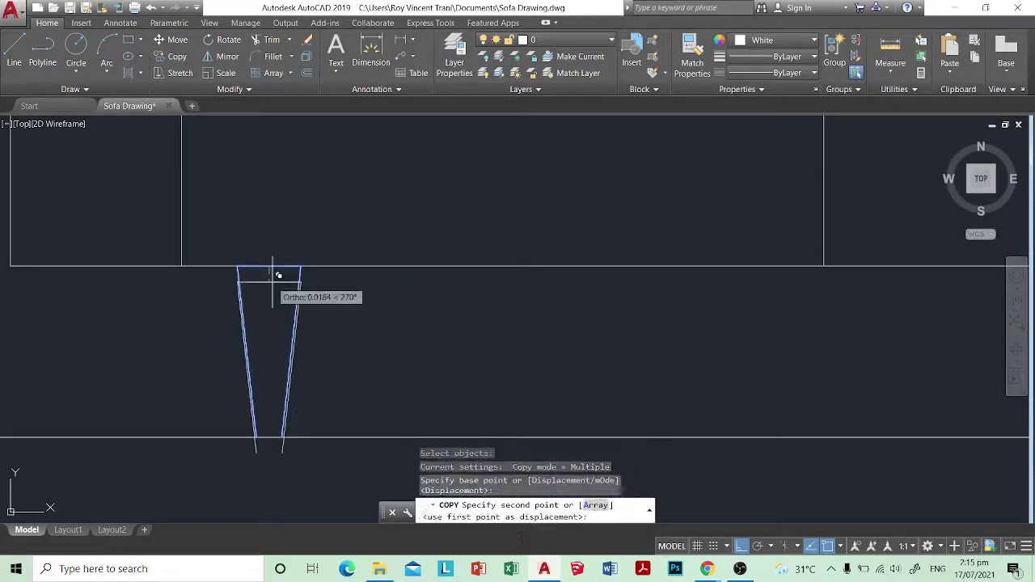
scroll(272, 277, "down", 3)
scroll(554, 243, "up", 2)
left_click(555, 247)
scroll(556, 249, "down", 3)
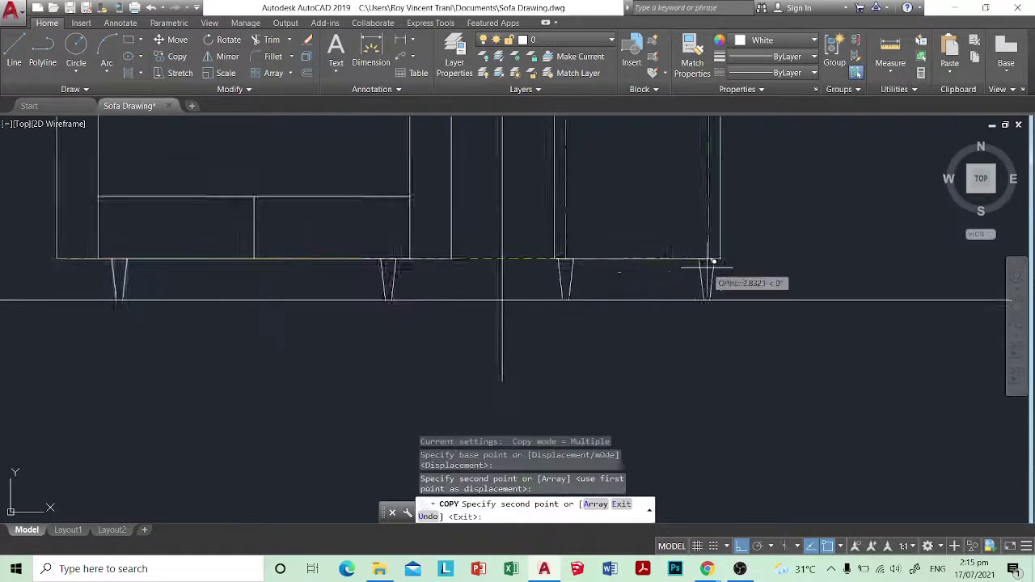
scroll(713, 261, "up", 2)
left_click(711, 225)
scroll(687, 300, "down", 3)
key("Escape")
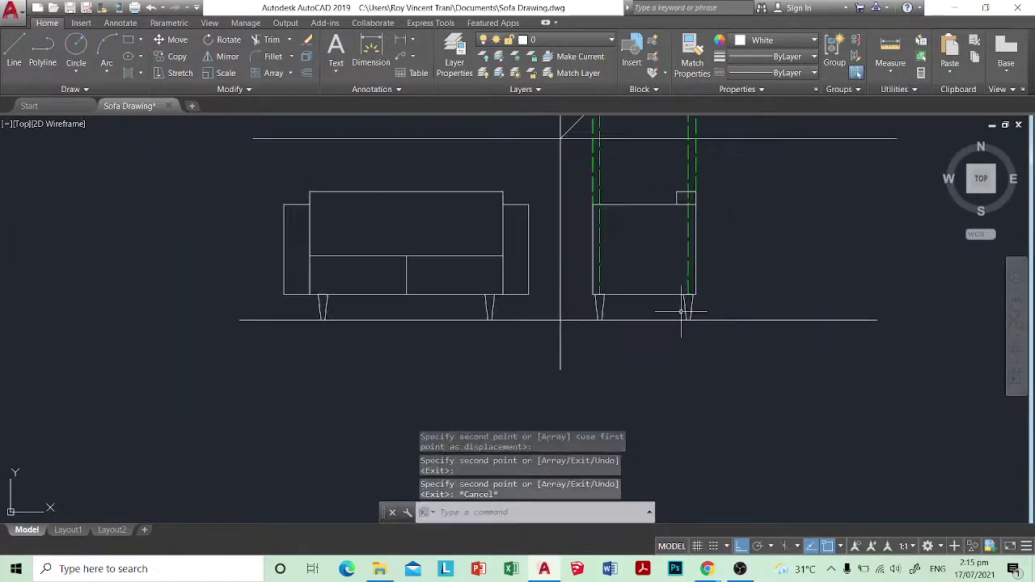
Step: Examine the leg positions in the three views against the dimensioned sofa reference image
scroll(637, 312, "down", 2)
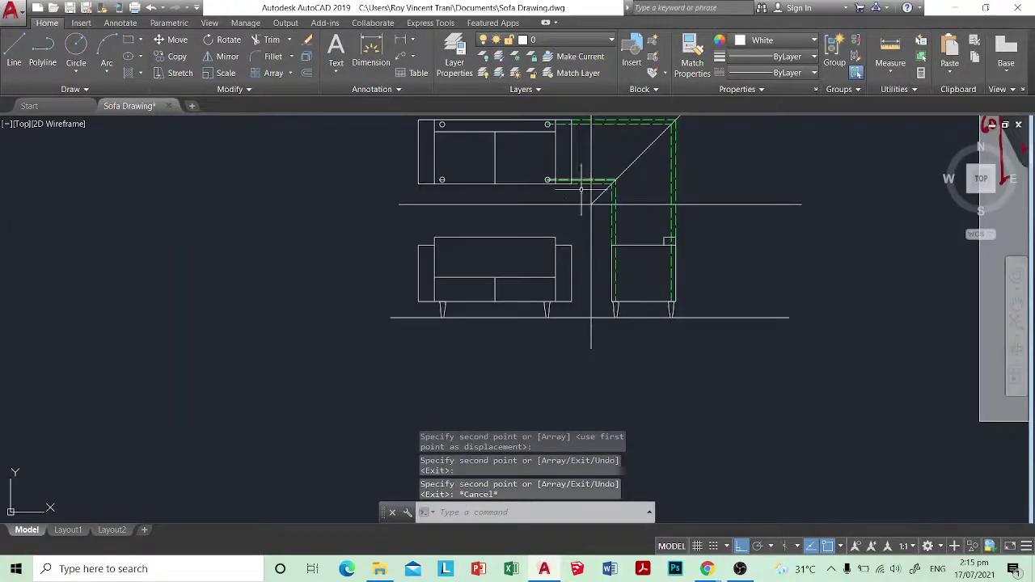
scroll(636, 299, "up", 3)
scroll(633, 304, "down", 2)
scroll(544, 144, "up", 2)
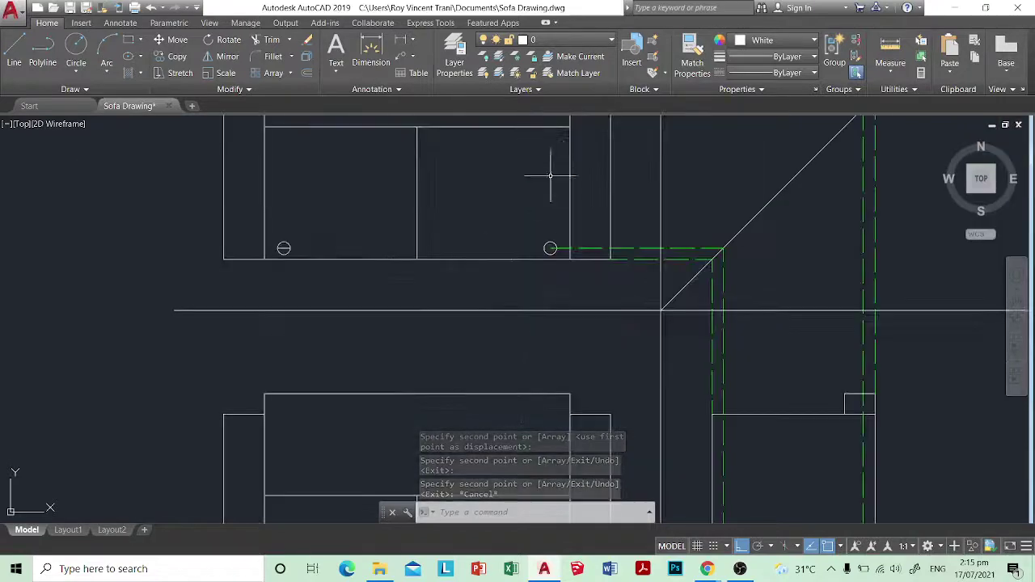
scroll(561, 227, "down", 3)
middle_click_drag(679, 267, 467, 274)
scroll(676, 232, "up", 1)
scroll(676, 233, "up", 2)
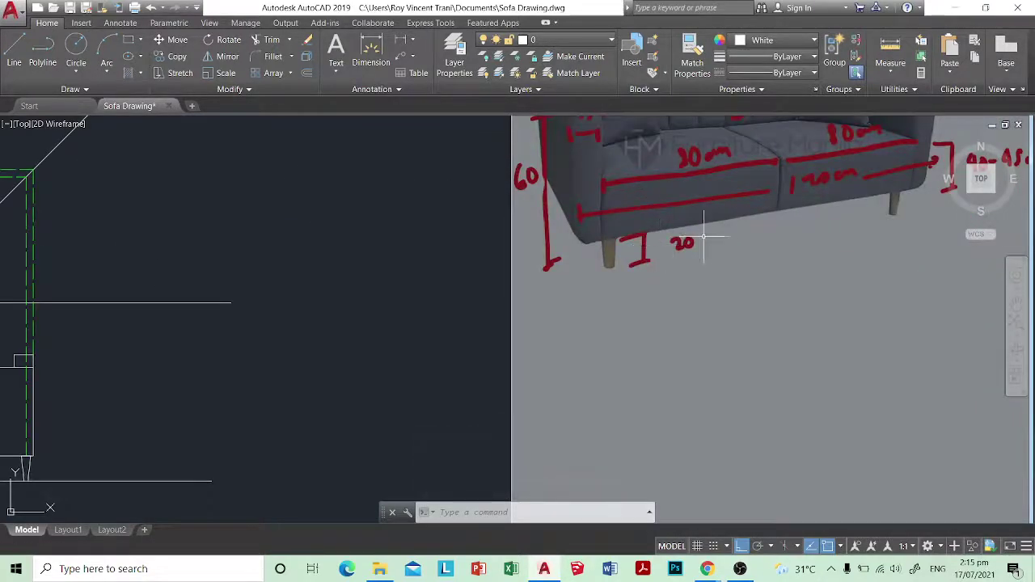
scroll(613, 255, "down", 4)
scroll(468, 288, "up", 3)
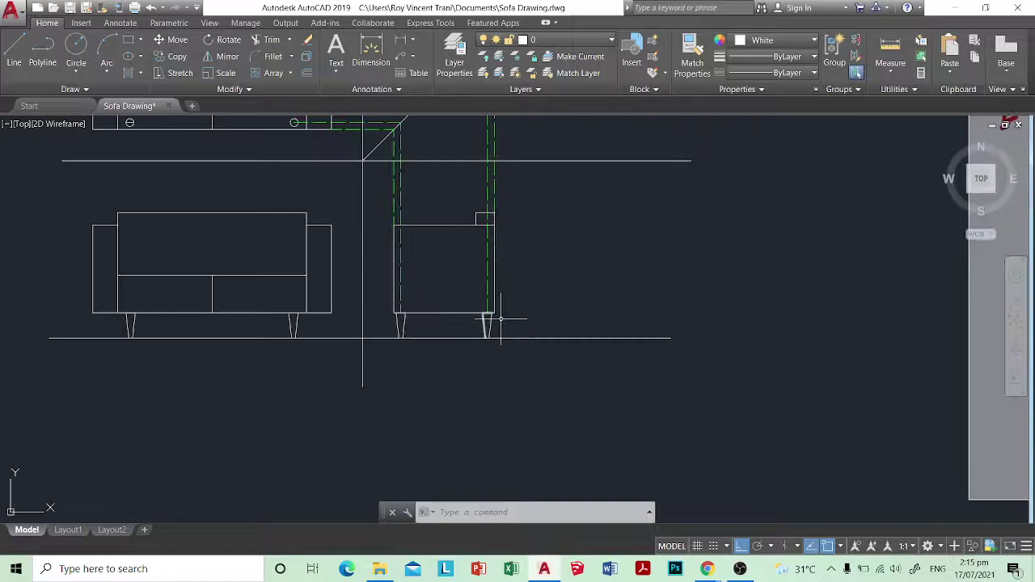
scroll(360, 323, "down", 2)
middle_click_drag(327, 282, 381, 310)
scroll(296, 191, "up", 2)
middle_click_drag(282, 215, 348, 254)
key("Escape")
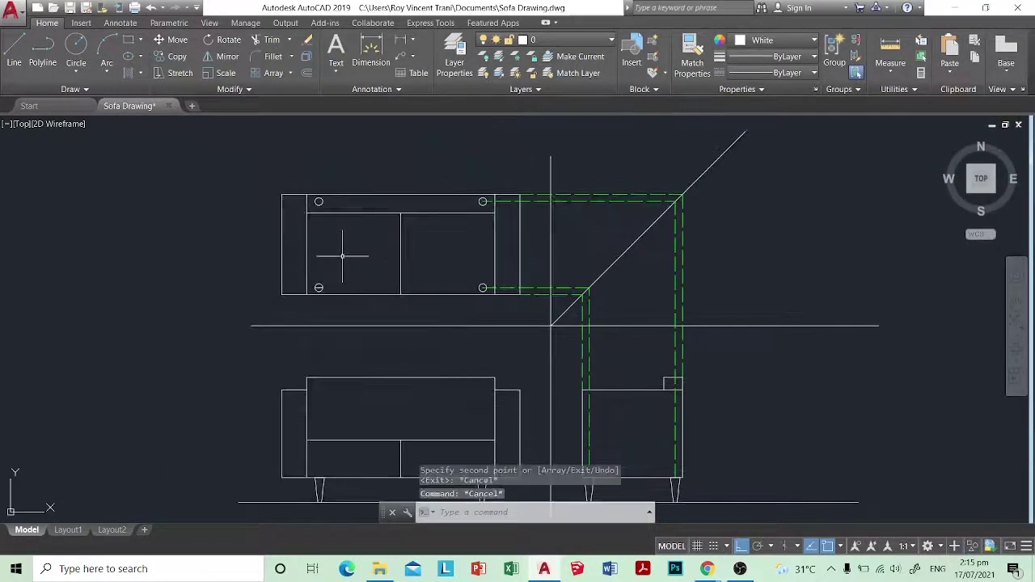
Step: Move the top view's two front leg circles 0.05 units toward the sofa's back
scroll(328, 282, "up", 2)
key("m")
key("Return")
scroll(316, 288, "up", 2)
left_click(289, 267)
left_click(746, 316)
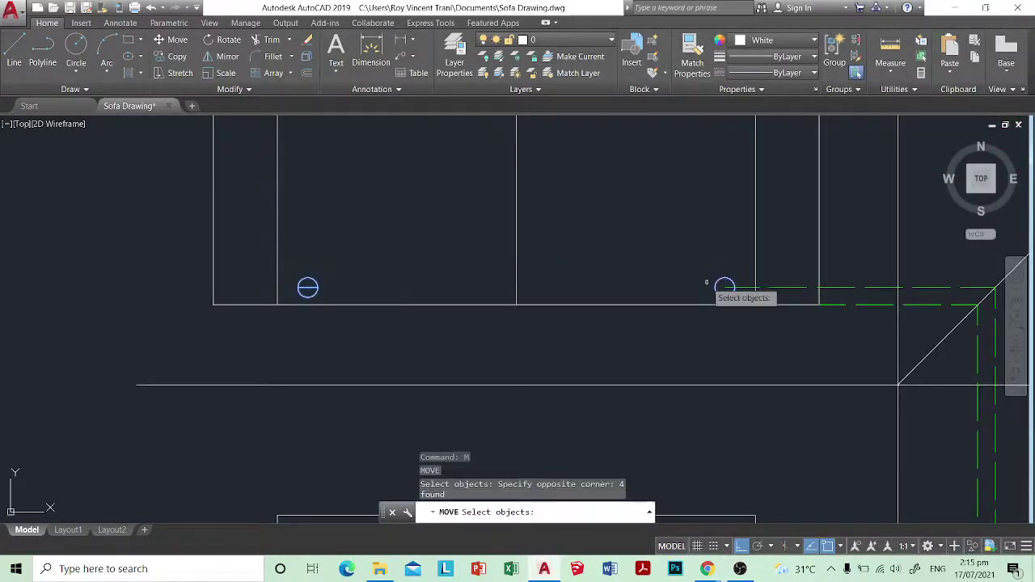
key("Return")
left_click(720, 289)
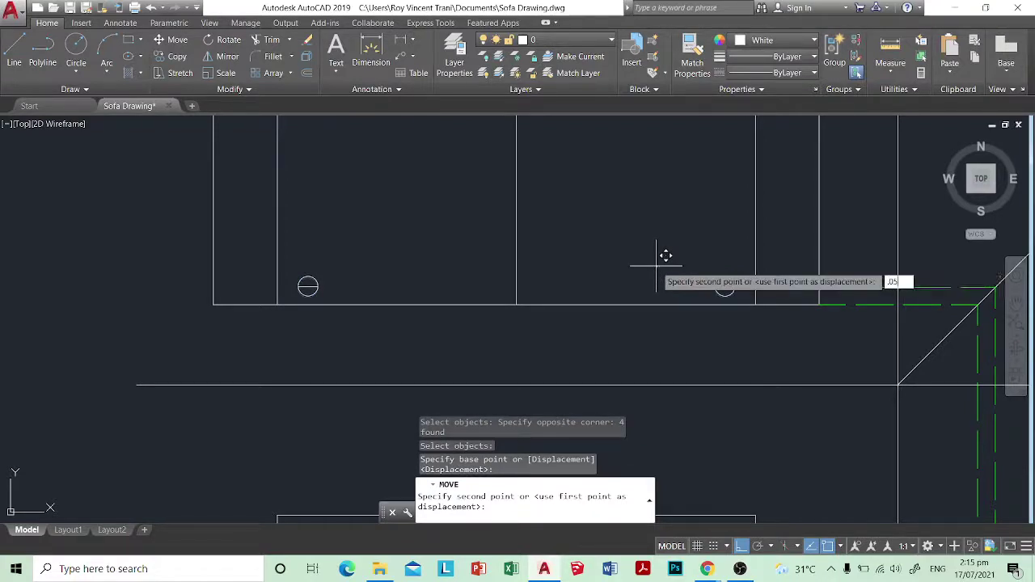
key("Return")
scroll(655, 265, "down", 2)
key("Escape")
Step: Move the top view's two back leg circles 0.05 units toward the sofa's front
key("Return")
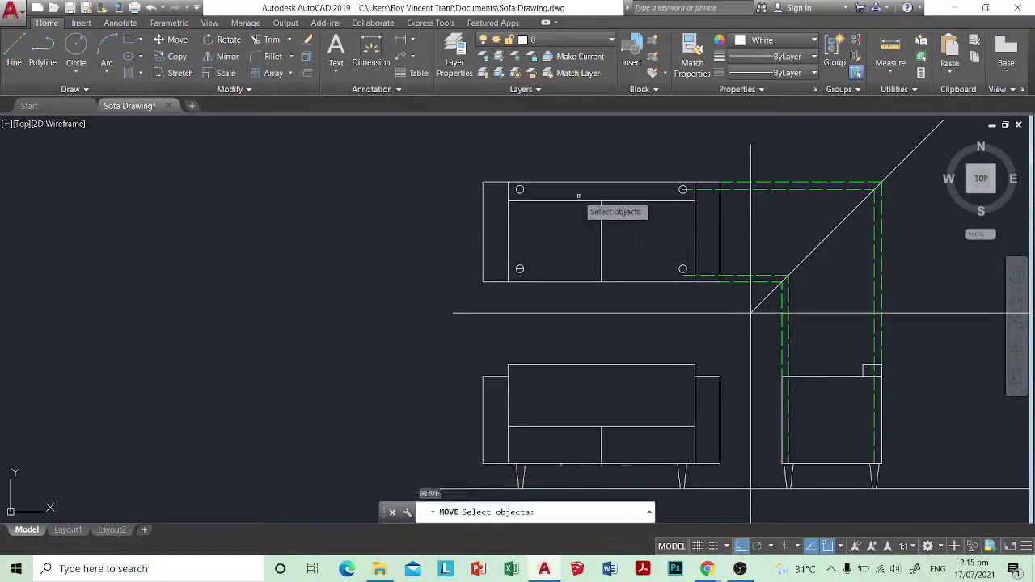
scroll(578, 196, "up", 4)
left_click(411, 162)
left_click(844, 253)
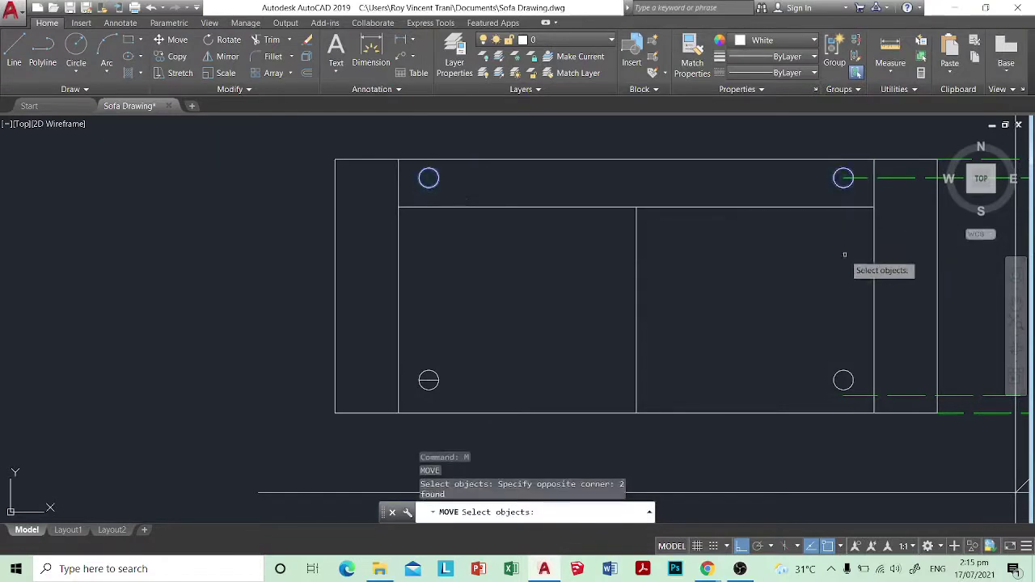
key("Return")
left_click(841, 247)
type(".0")
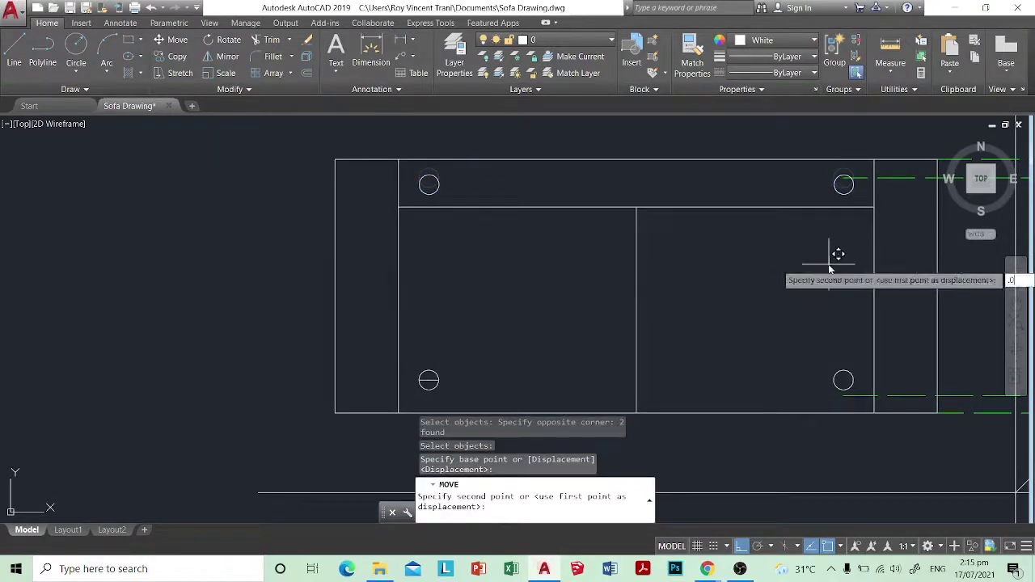
key("Return")
key("Escape")
Step: Move the front leg's horizontal projection line by its endpoint to the centre of the front-right leg circle
scroll(828, 268, "down", 4)
middle_click_drag(834, 273, 660, 277)
scroll(660, 278, "up", 4)
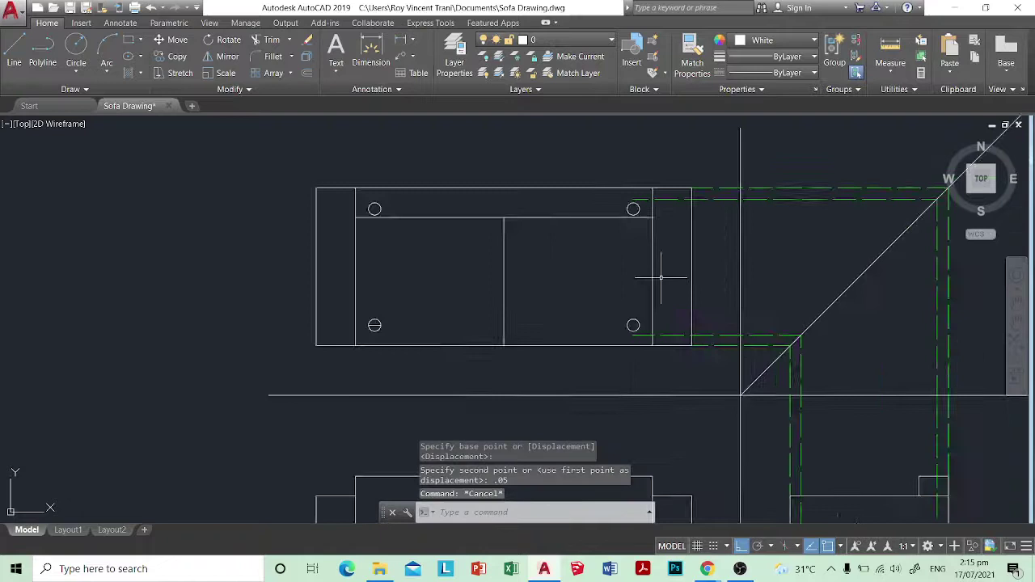
key("Escape")
scroll(715, 381, "up", 4)
left_click(647, 362)
left_click(594, 337)
key("Return")
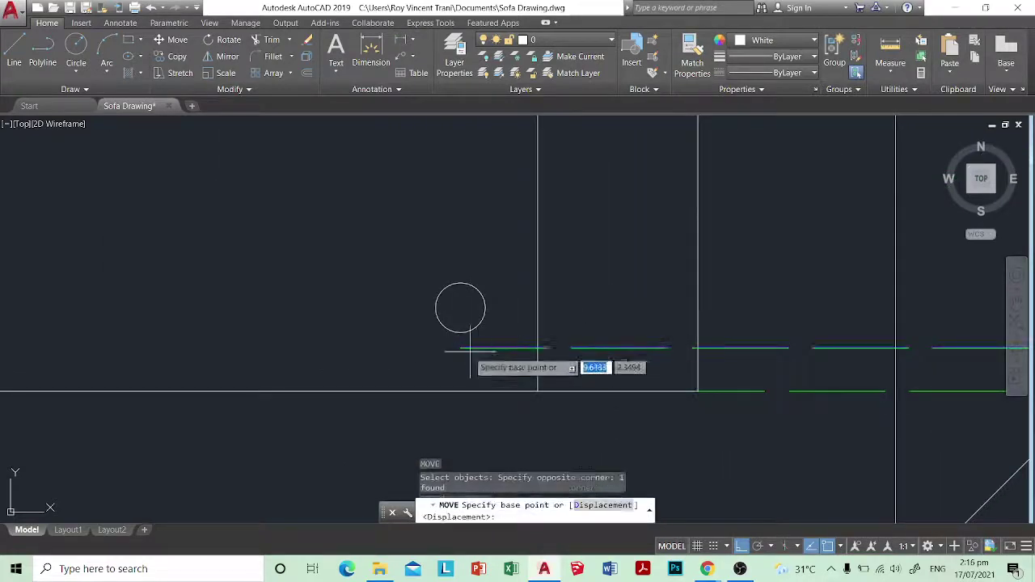
left_click(460, 347)
left_click(460, 307)
scroll(474, 356, "down", 5)
key("Escape")
Step: Move the back leg's horizontal projection line by its endpoint to the centre of the back-right leg circle
scroll(503, 228, "up", 4)
key("Return")
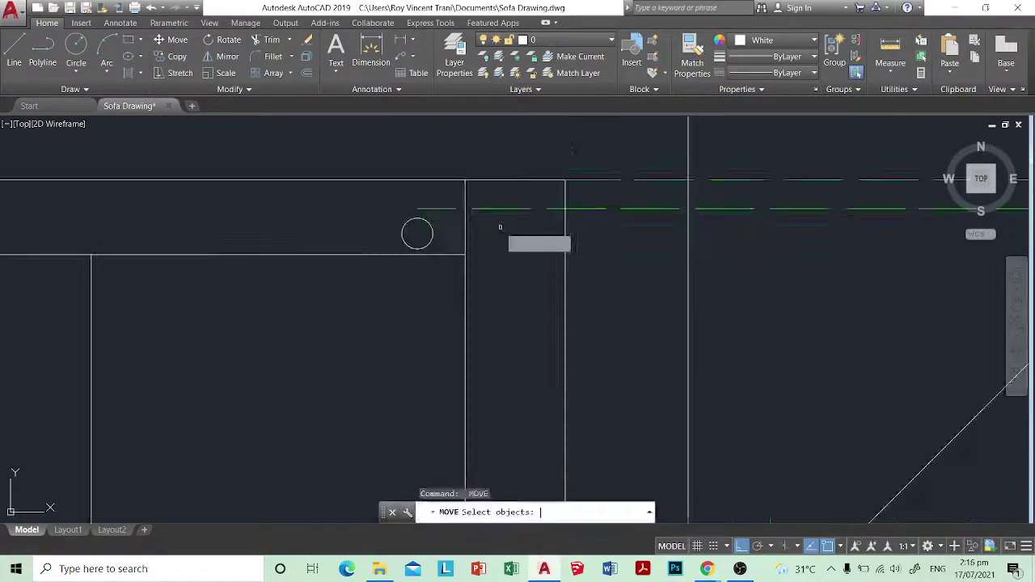
left_click(502, 228)
left_click(477, 190)
left_click(417, 208)
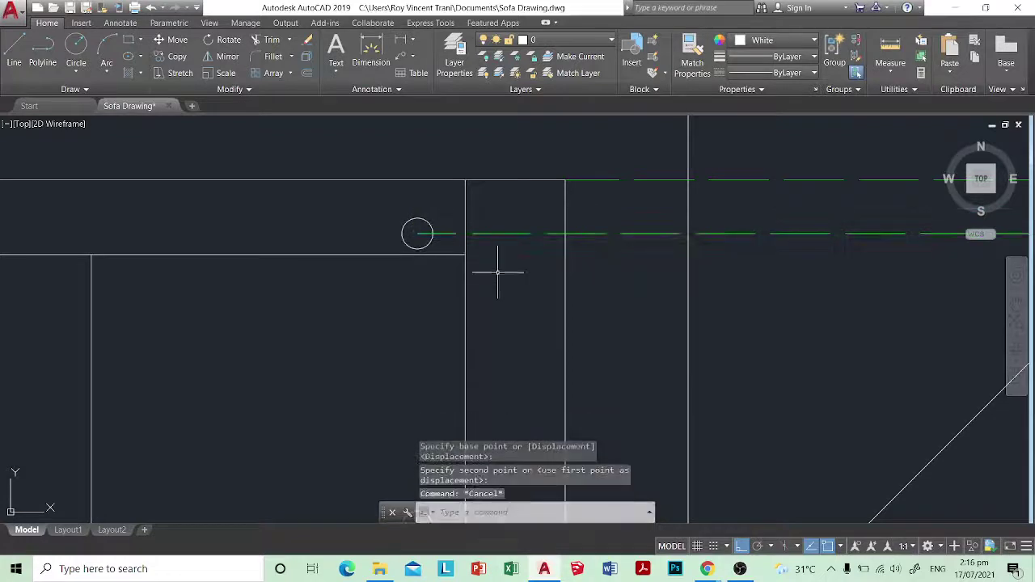
Step: Extend the front leg's horizontal projection line to the 45-degree line
scroll(497, 272, "down", 3)
scroll(596, 300, "up", 4)
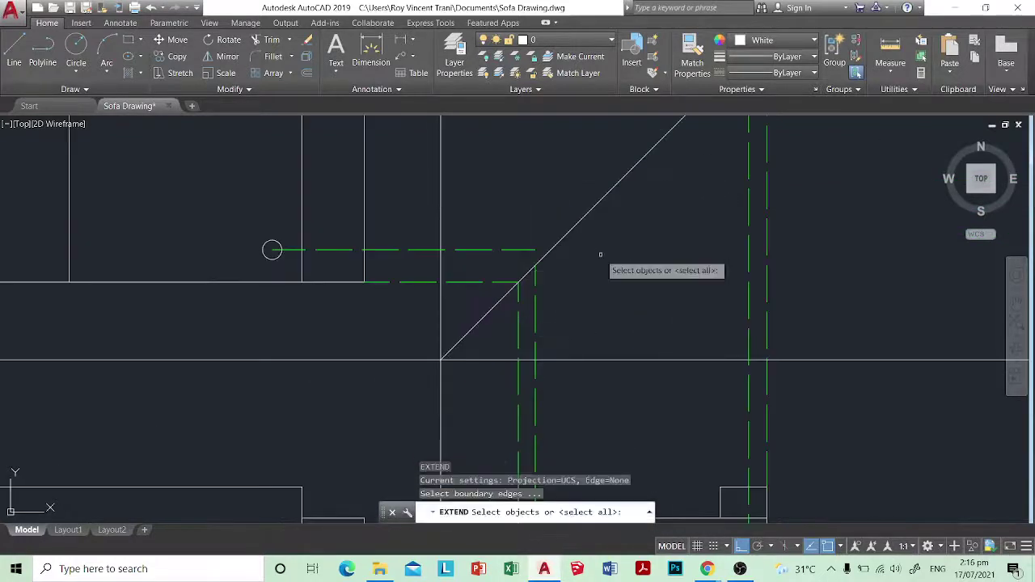
left_click(584, 216)
key("Return")
left_click(518, 242)
left_click(508, 254)
scroll(558, 233, "down", 4)
scroll(592, 165, "up", 2)
key("Escape")
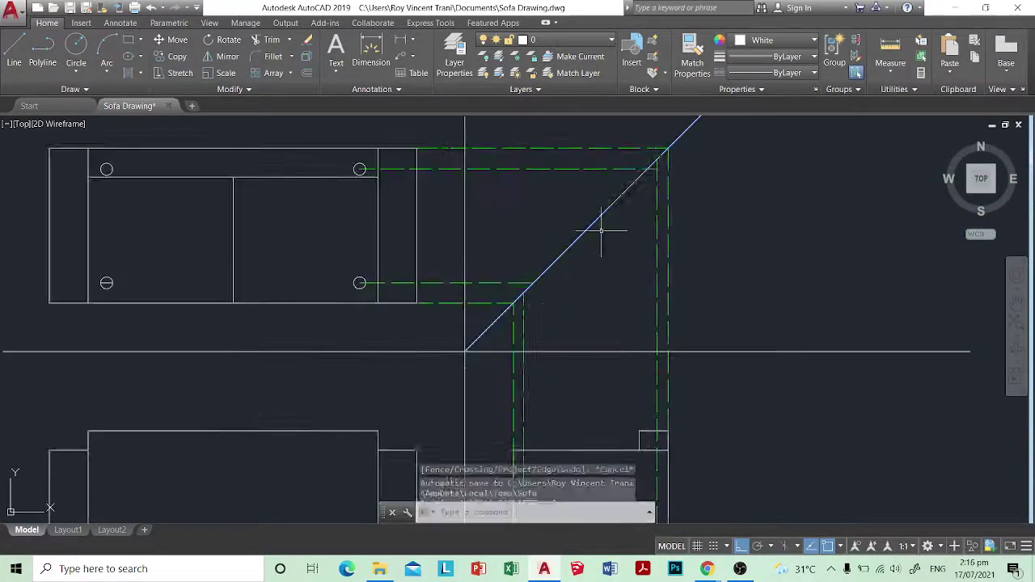
Step: Move the front leg's vertical projection line to where its horizontal projection line meets the 45-degree line
type("m")
key("Return")
scroll(540, 362, "up", 6)
left_click(497, 245)
left_click(454, 212)
key("Return")
middle_click_drag(480, 224, 482, 337)
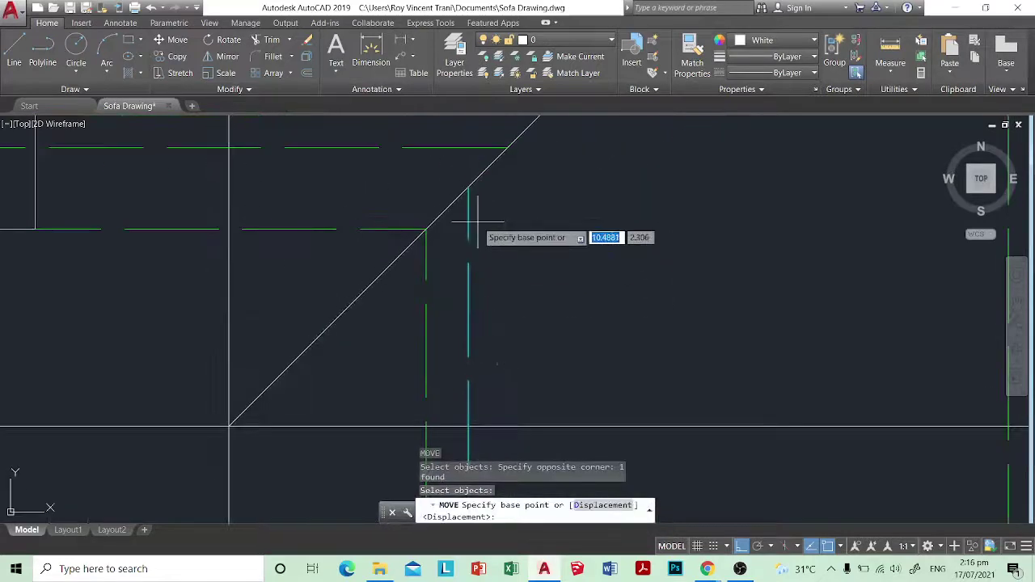
left_click(470, 187)
key("Escape")
Step: Move the back leg's vertical projection line to where its horizontal projection line crosses the 45-degree line
scroll(670, 196, "down", 3)
key("Return")
scroll(628, 259, "up", 5)
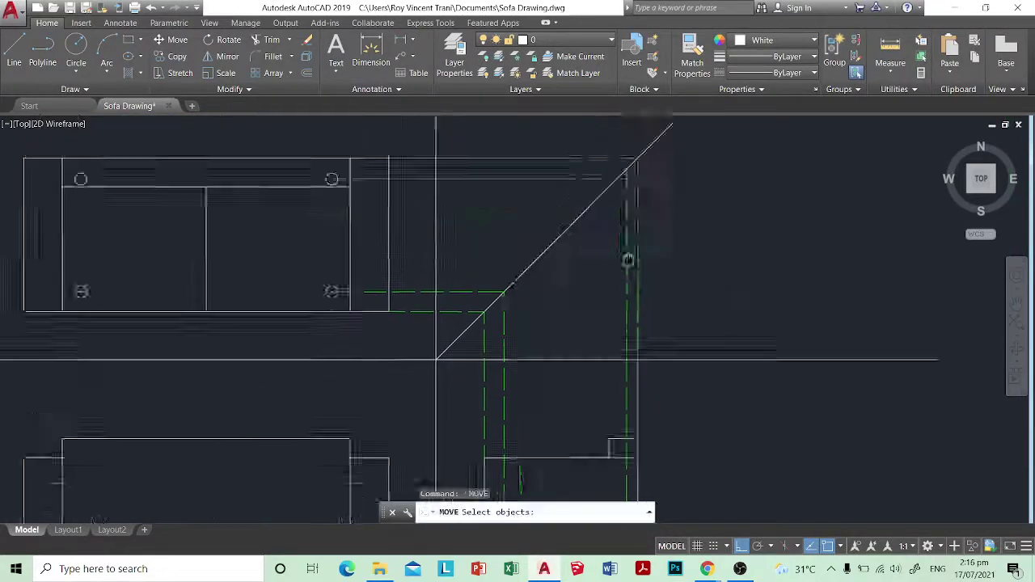
left_click(617, 226)
left_click(625, 207)
key("Return")
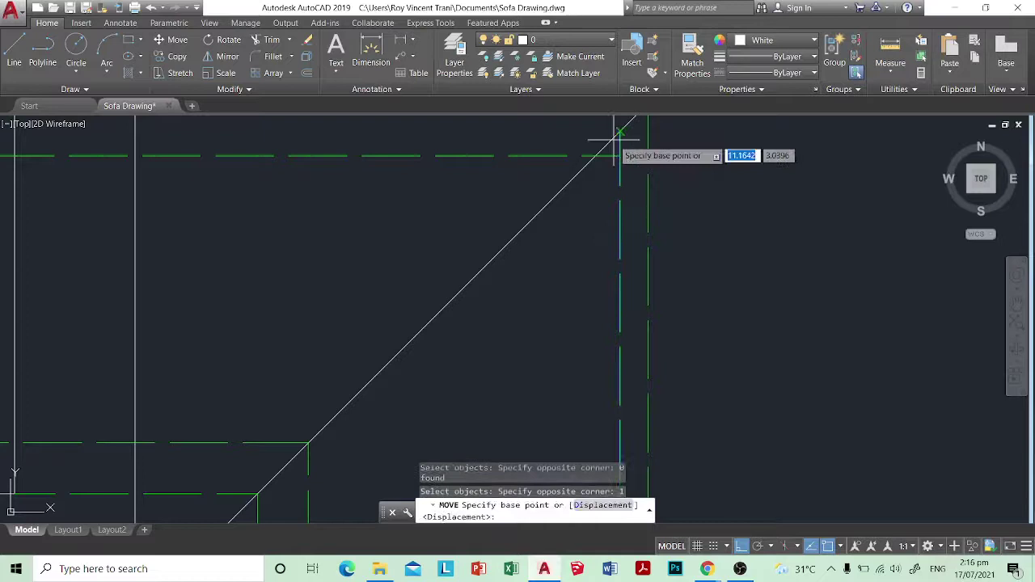
left_click(620, 155)
left_click(595, 157)
key("Escape")
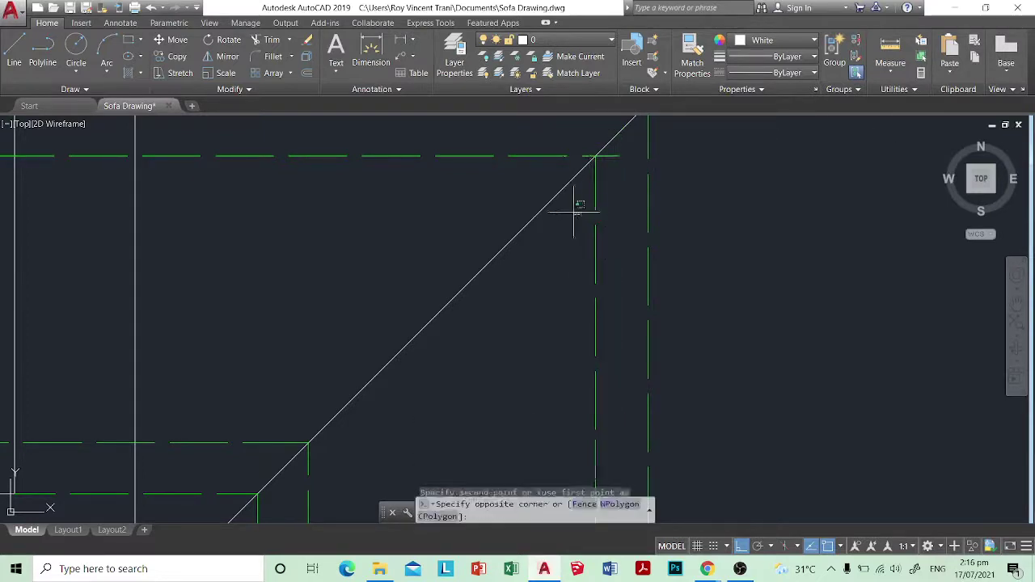
Step: Trim the back leg's horizontal projection line where it overshoots the 45-degree line
key("Escape")
type("tr")
key("Return")
left_click(530, 272)
left_click(471, 217)
key("Return")
left_click(608, 156)
middle_click_drag(355, 444, 446, 279)
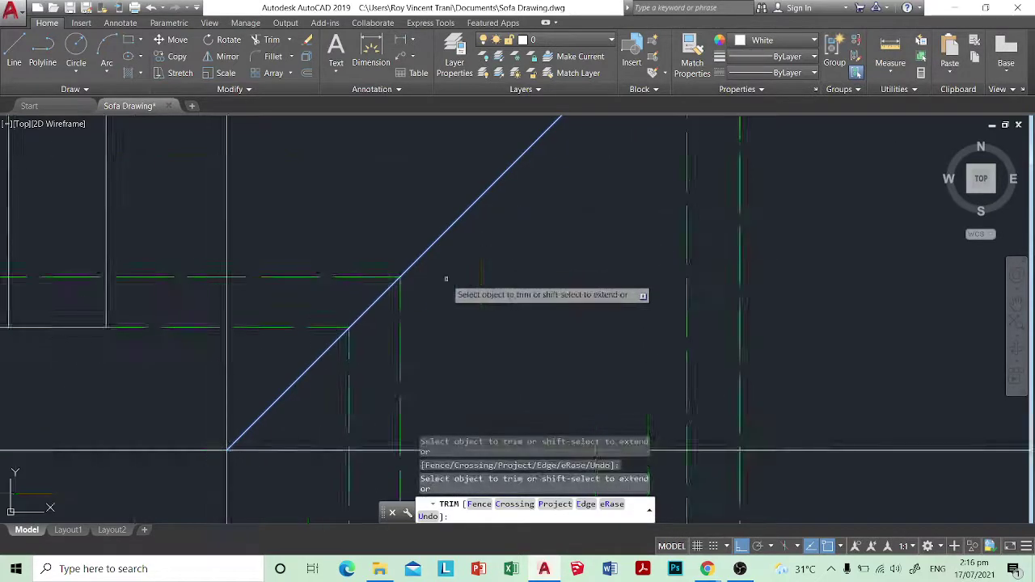
key("Escape")
Step: Extend the front leg's vertical projection line down to the base edge of the side view
scroll(446, 278, "down", 5)
middle_click_drag(472, 359, 506, 236)
key("Escape")
scroll(493, 349, "up", 4)
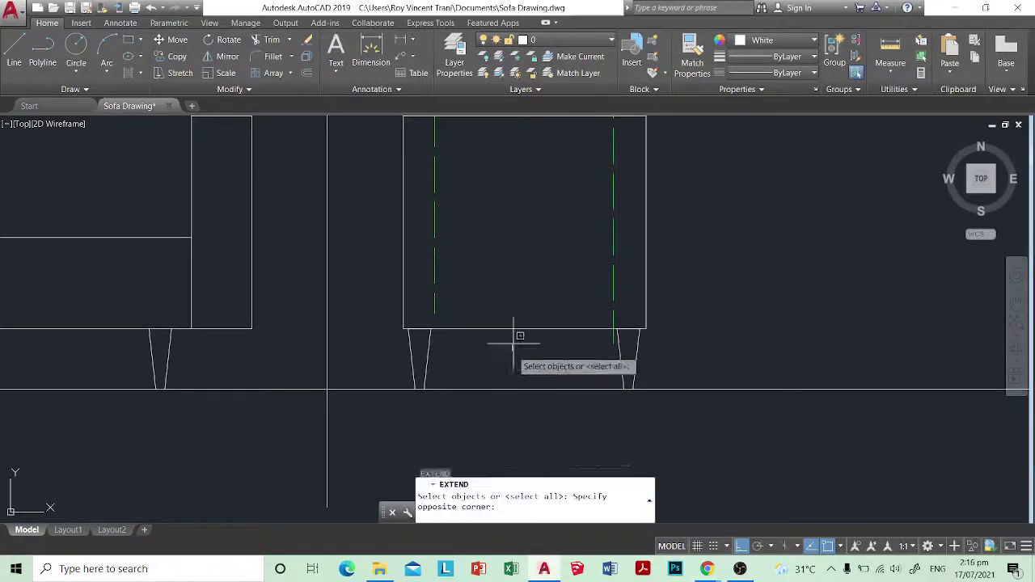
left_click(487, 273)
key("Return")
left_click(539, 293)
left_click(427, 227)
key("Escape")
Step: Trim the back leg's vertical projection line below the base edge of the side view
key("Return")
left_click(547, 353)
left_click(531, 303)
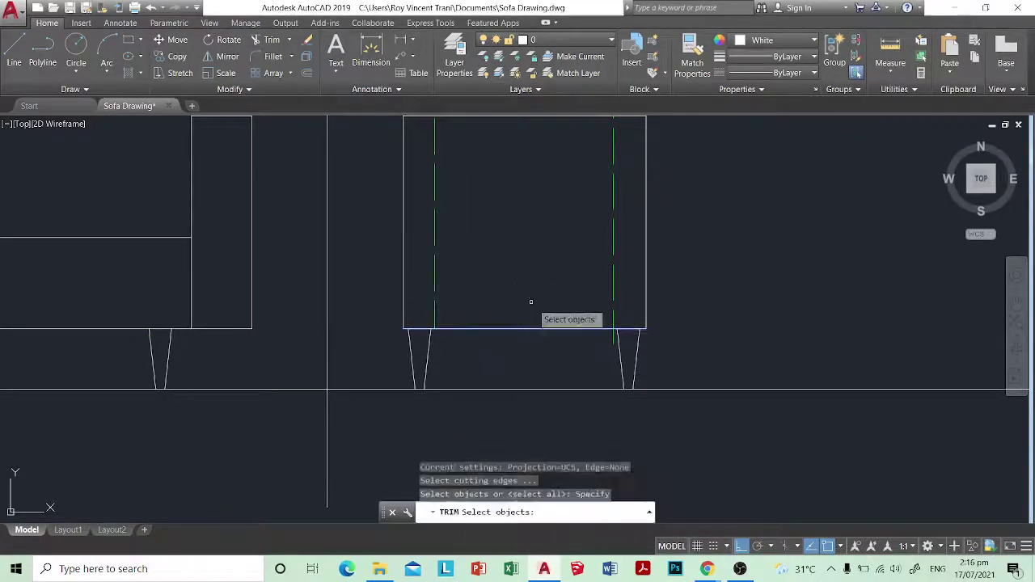
key("Return")
scroll(595, 344, "up", 2)
left_click(622, 329)
key("Escape")
Step: Move the side view's front leg by its top midpoint to the end of the front leg projection line
scroll(604, 366, "down", 2)
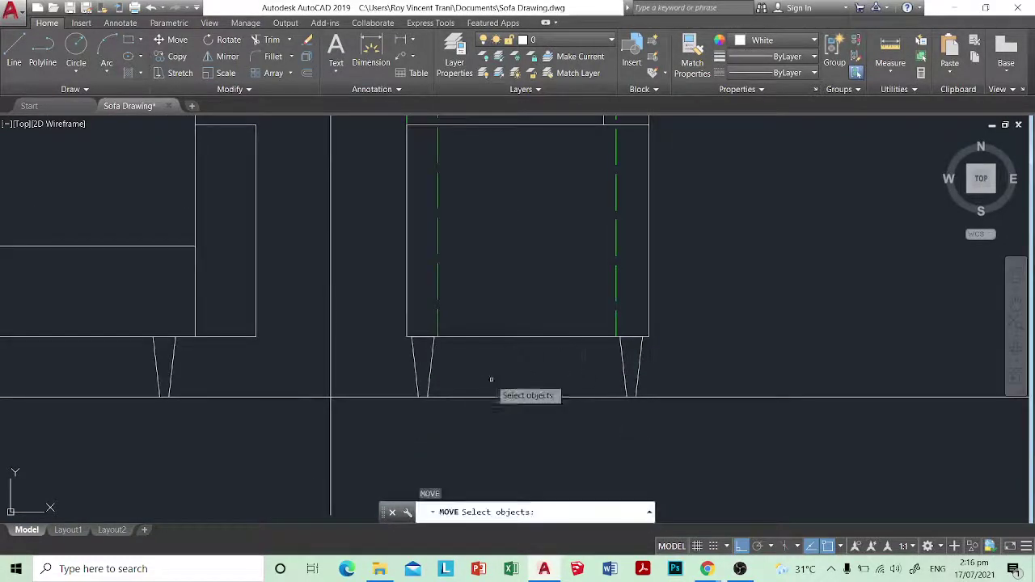
key("Return")
scroll(426, 341, "up", 2)
left_click(421, 333)
left_click(445, 332)
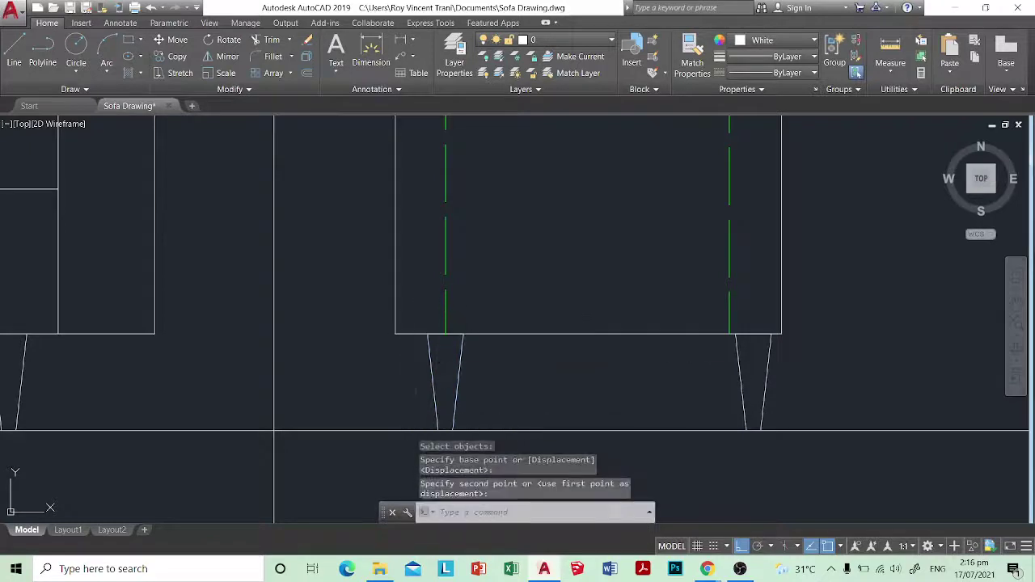
Step: Replace the side view's back leg with a copy of the front leg, placed at the end of the back leg projection line
type("co")
key("Return")
left_click(531, 383)
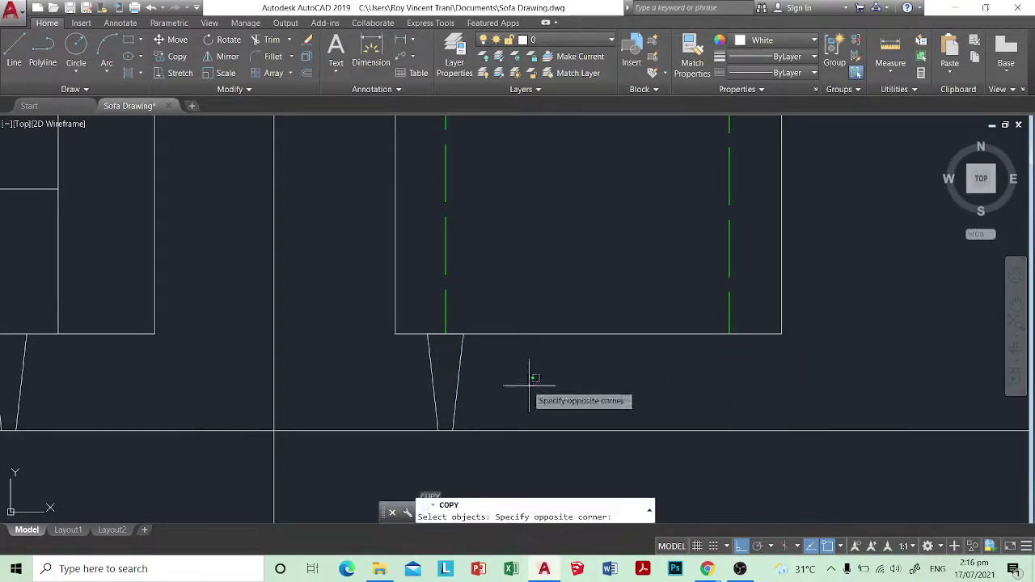
left_click(437, 358)
key("Return")
left_click(445, 334)
left_click(732, 335)
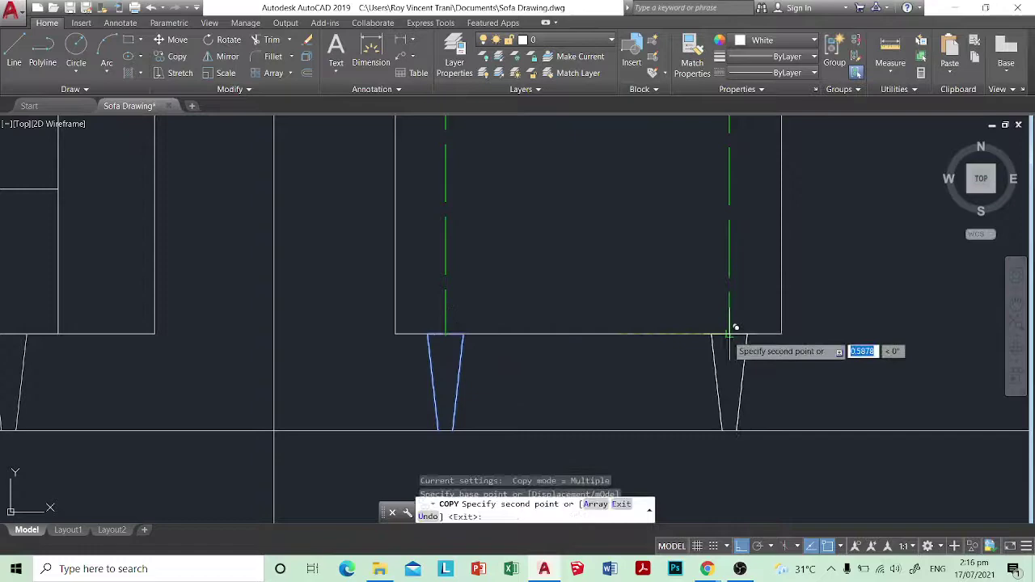
key("Escape")
Step: Examine the corrected leg positions across the three views and compare the drawing with the sofa reference image
scroll(717, 354, "down", 5)
scroll(640, 344, "up", 6)
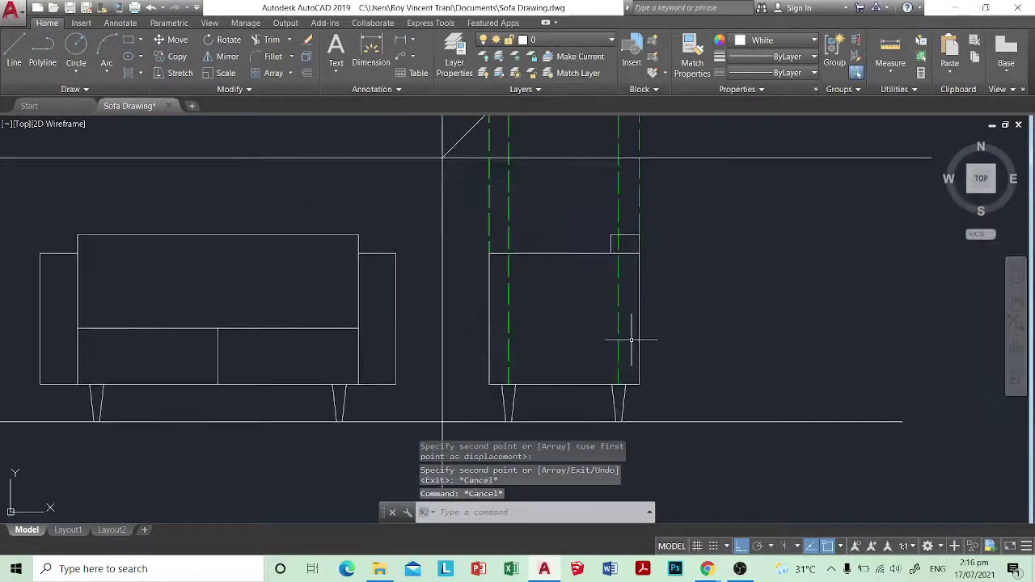
scroll(632, 340, "down", 6)
middle_click_drag(704, 342, 570, 315)
scroll(424, 269, "up", 2)
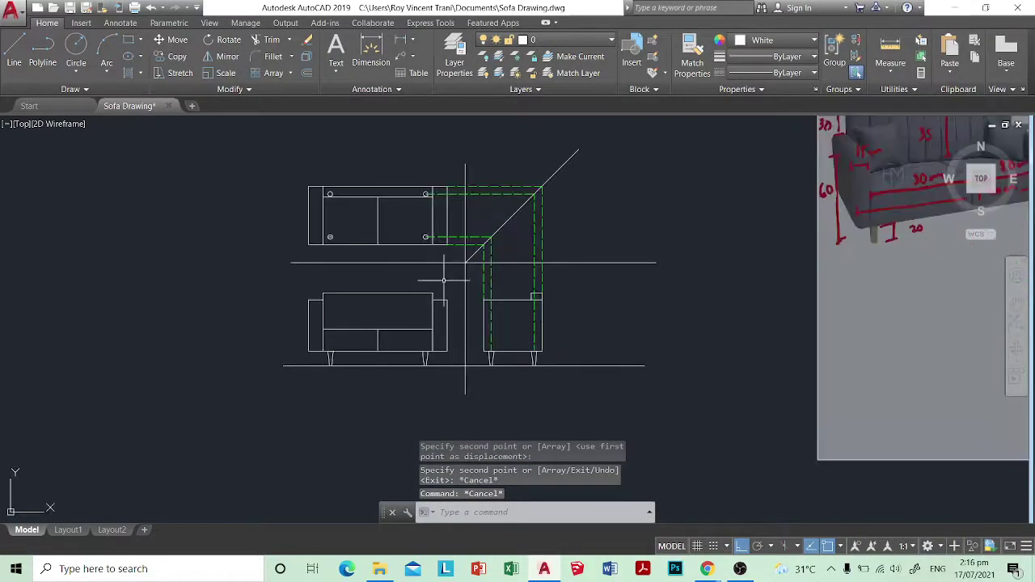
scroll(521, 312, "down", 3)
key("Escape")
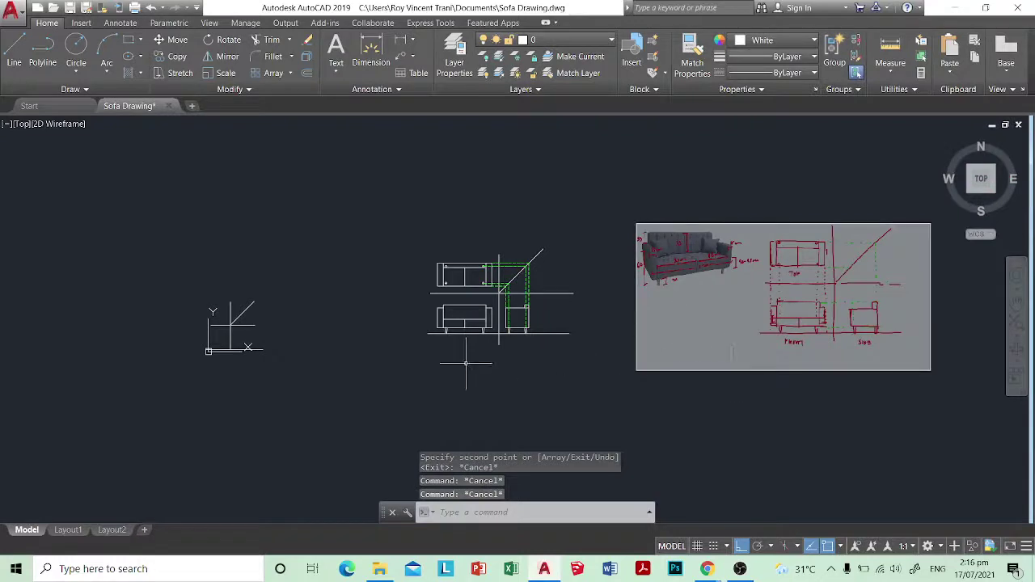
key("Escape")
scroll(251, 343, "up", 5)
scroll(342, 331, "down", 5)
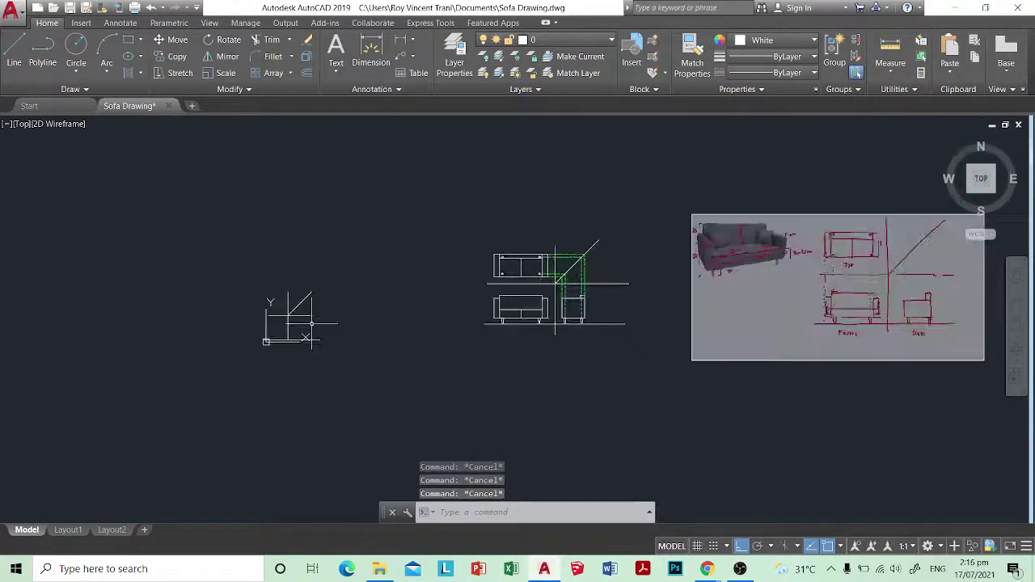
Step: Delete the unused small set of projection axes near the drawing origin
left_click(256, 287)
left_click(373, 374)
key("Delete")
key("Return")
key("Escape")
Step: Move the sofa views and the reference image together about 7.47 units horizontally toward the drawing origin
key("Return")
scroll(504, 344, "down", 5)
left_click(425, 245)
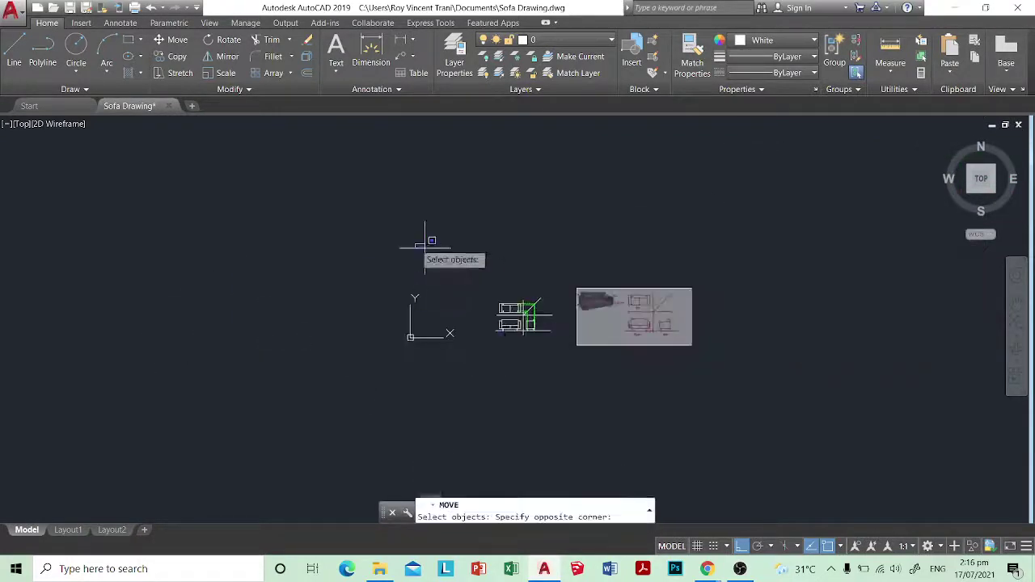
left_click(799, 409)
key("Return")
left_click(674, 421)
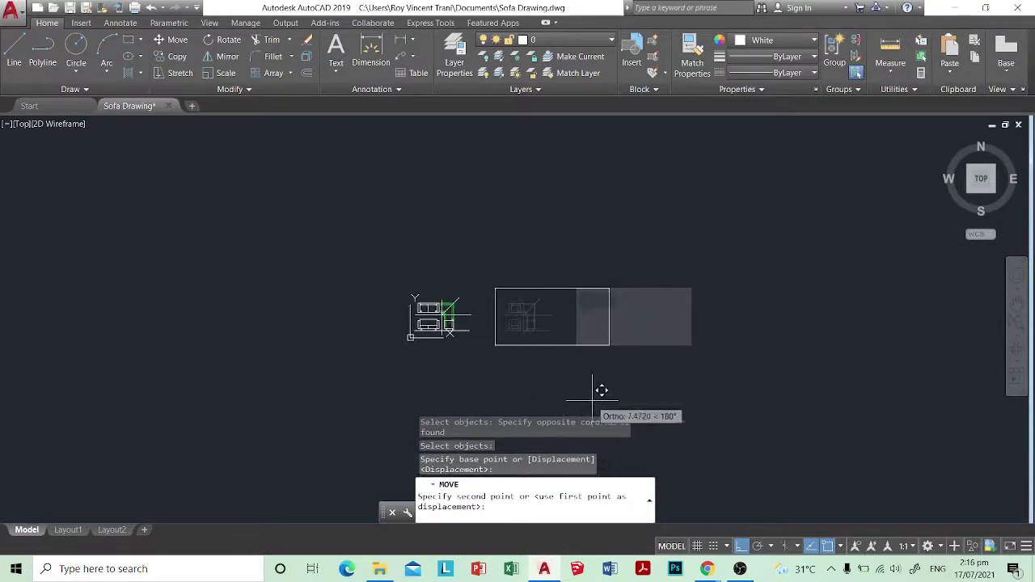
left_click(593, 400)
key("Escape")
Step: Move the sofa reference image closer to the orthographic views
scroll(501, 359, "up", 5)
key("Return")
left_click(606, 379)
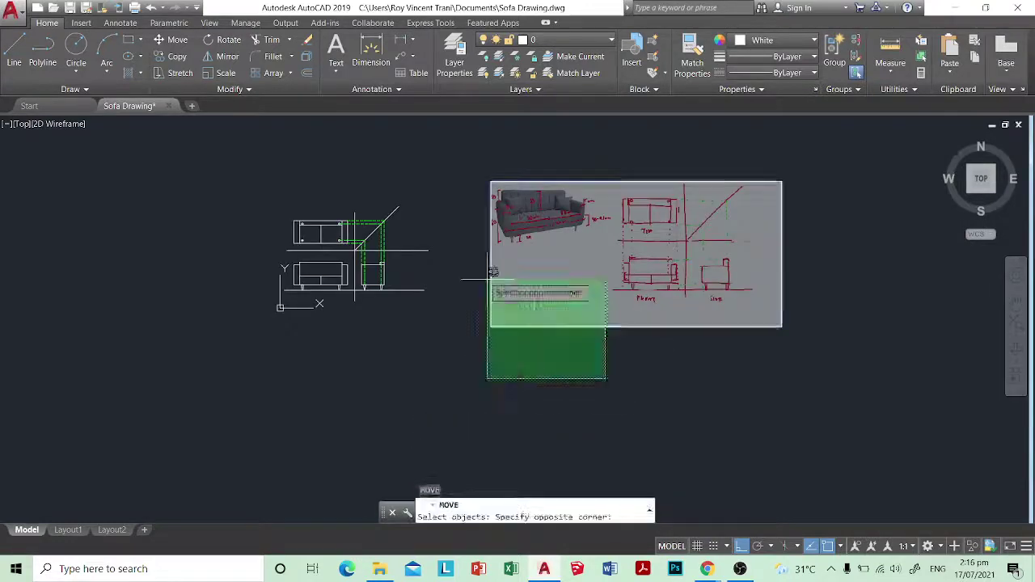
left_click(489, 275)
key("Return")
left_click(562, 384)
key("Escape")
scroll(467, 305, "up", 3)
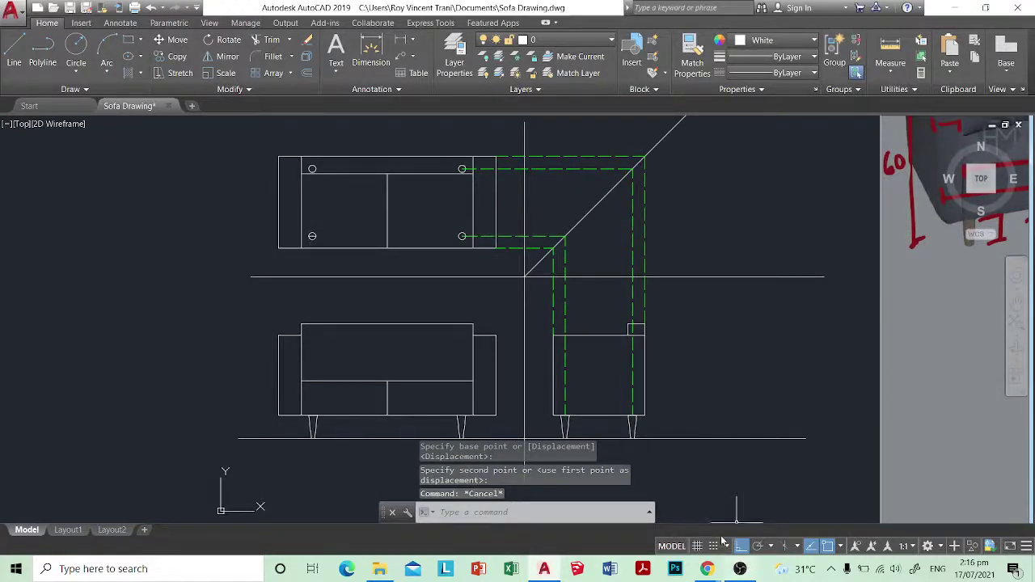
left_click(740, 571)
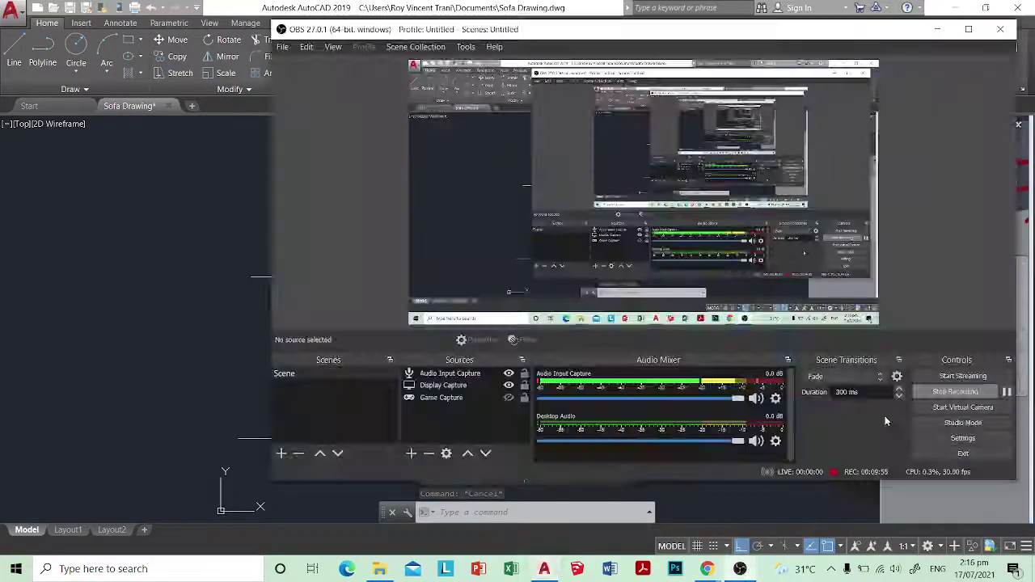